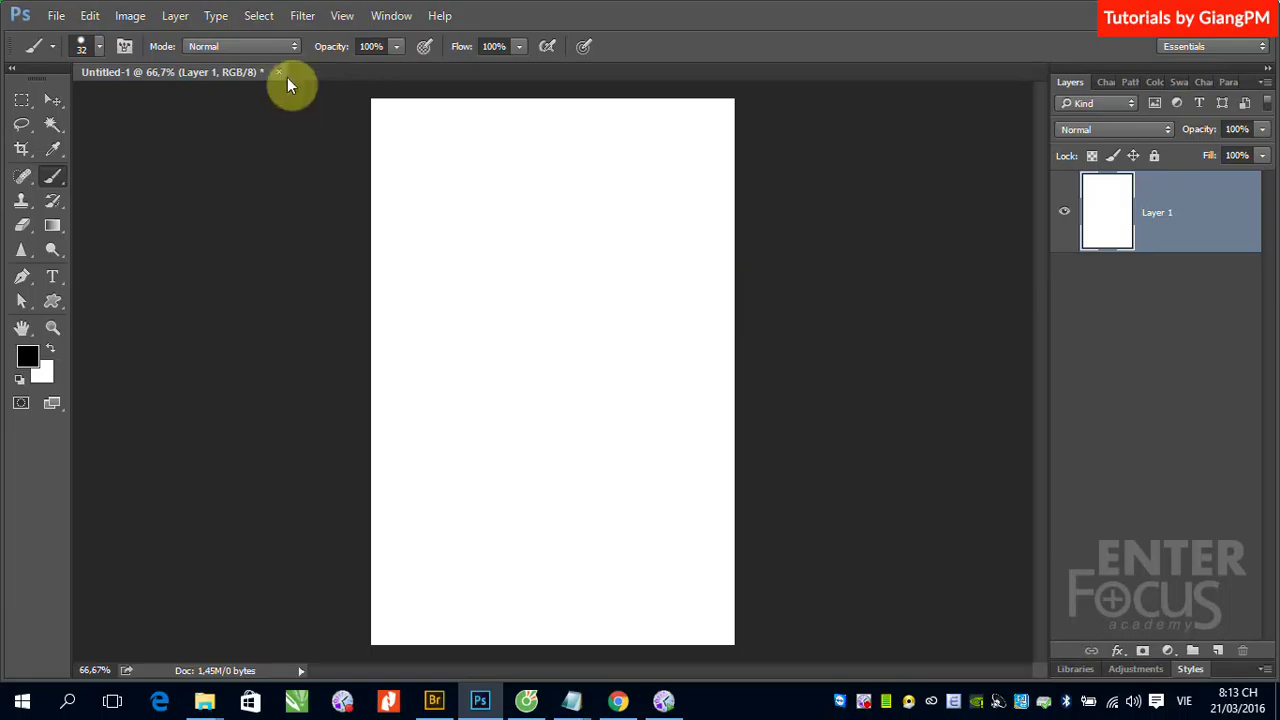
Step: Select the Brush Tool and reset the colours to default black and white
right_click(52, 183)
left_click(96, 175)
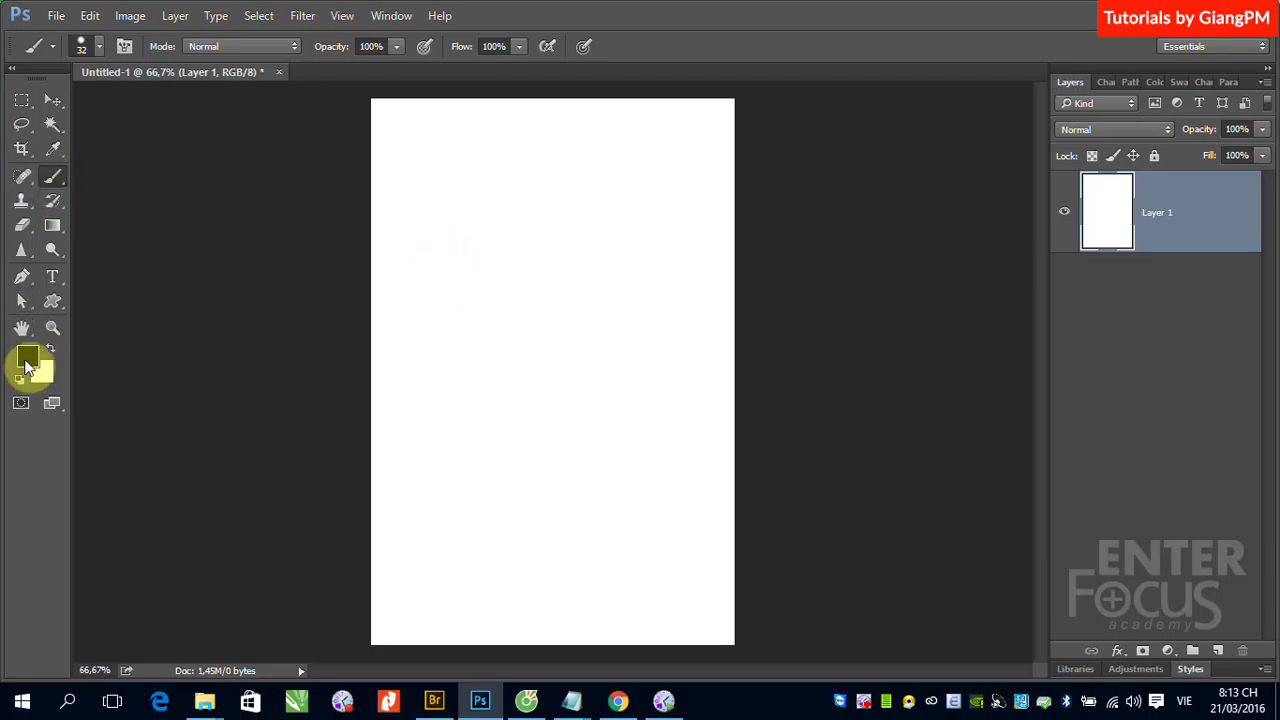
left_click(19, 379)
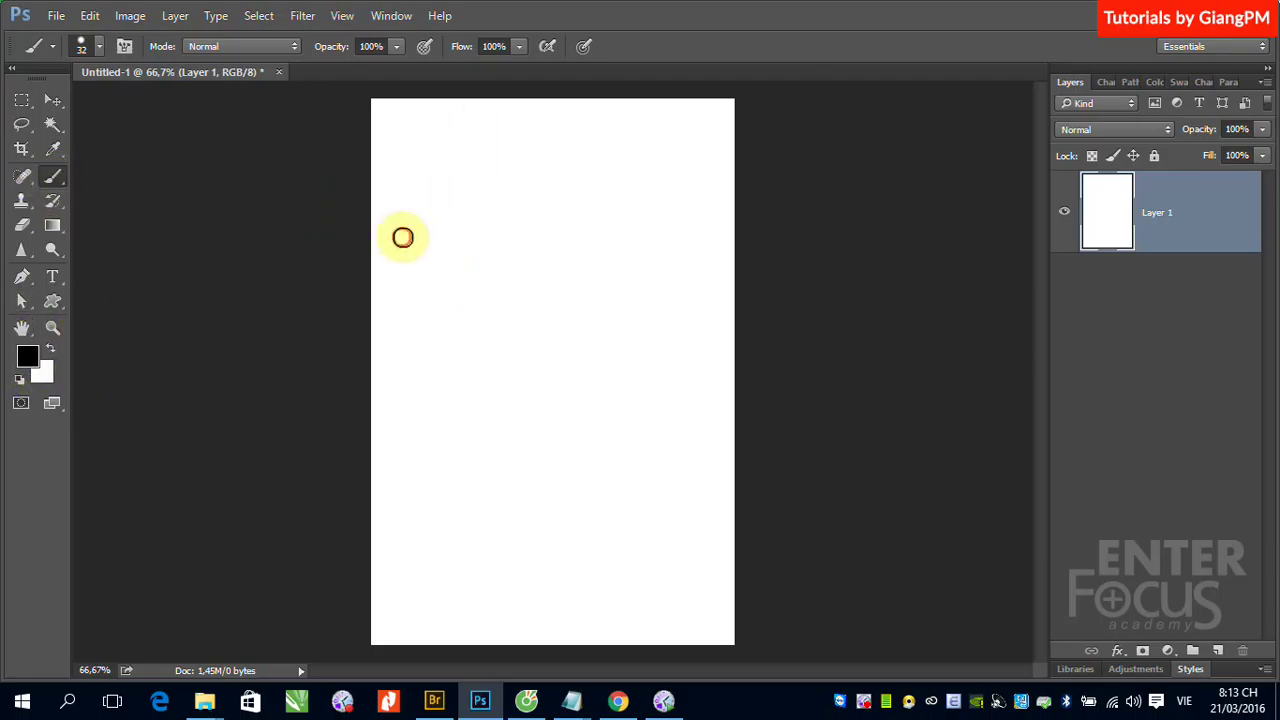
Step: Paint two black strokes across the upper canvas, then set the foreground colour to red
left_click_drag(400, 237, 600, 158)
left_click_drag(470, 271, 655, 228)
left_click(27, 356)
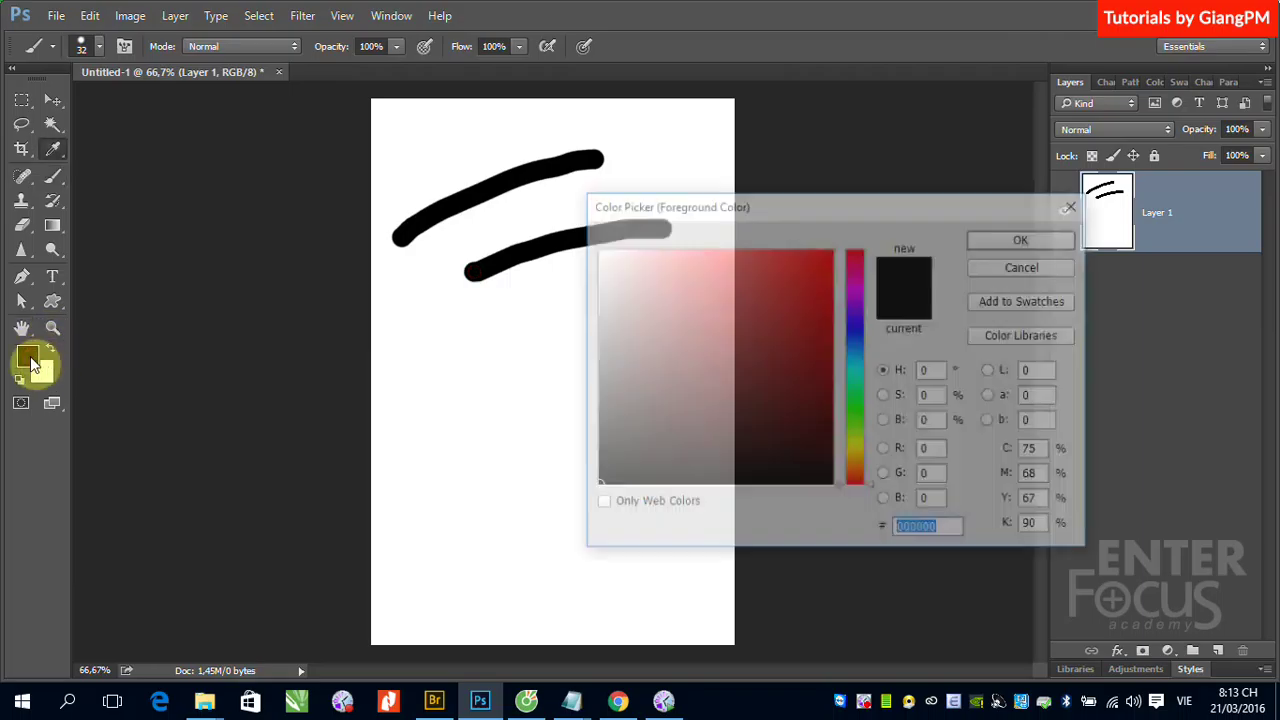
left_click(800, 271)
left_click(1050, 240)
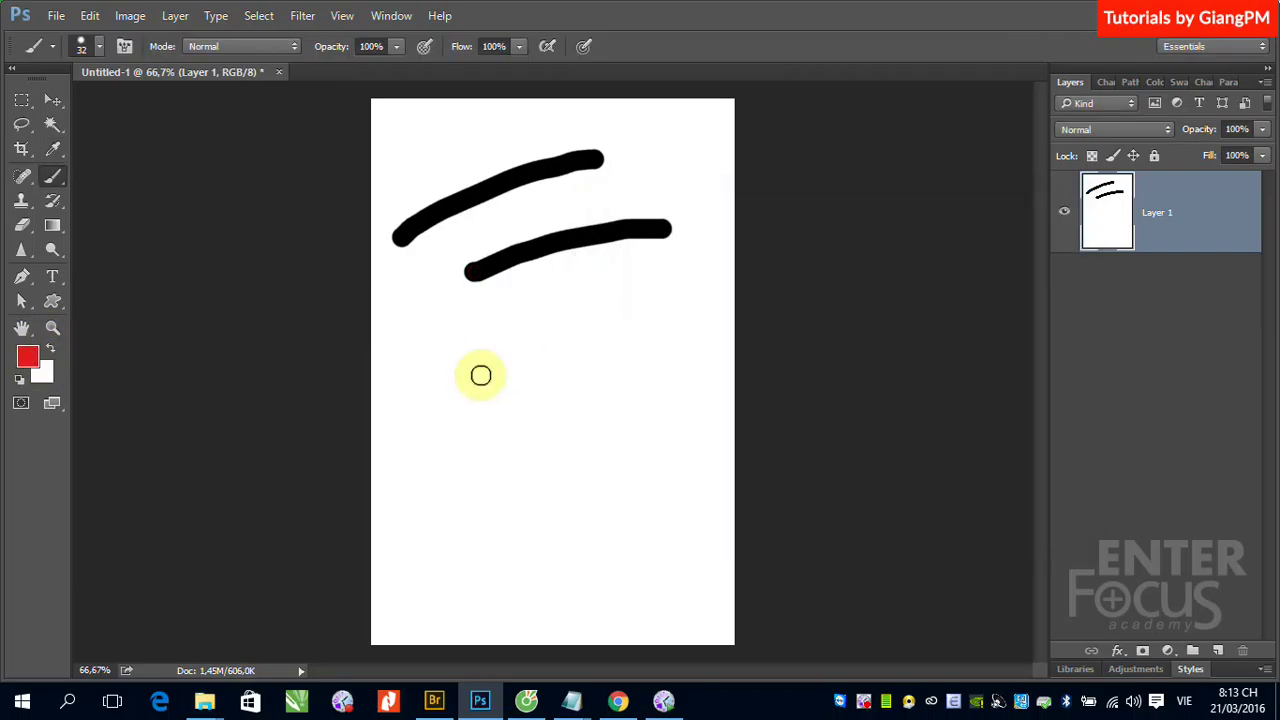
Step: Paint a red stroke below the black ones
left_click_drag(475, 376, 572, 323)
left_click_drag(678, 291, 685, 292)
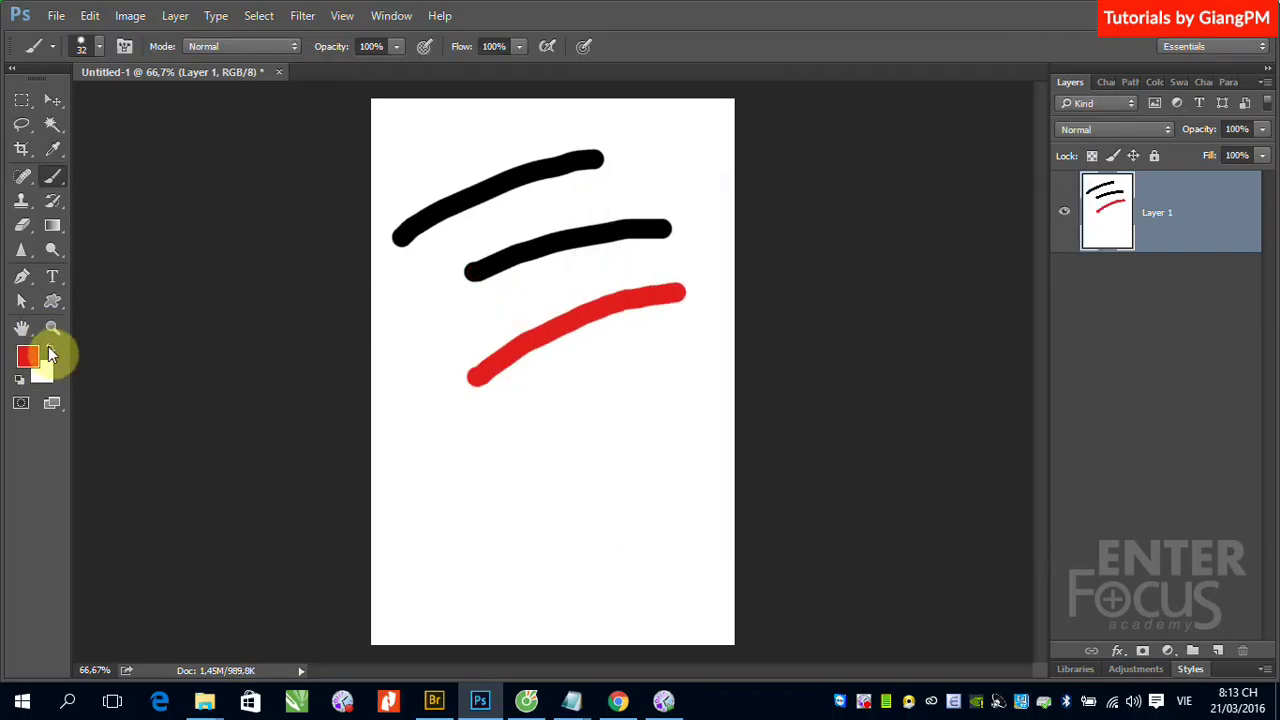
left_click(99, 47)
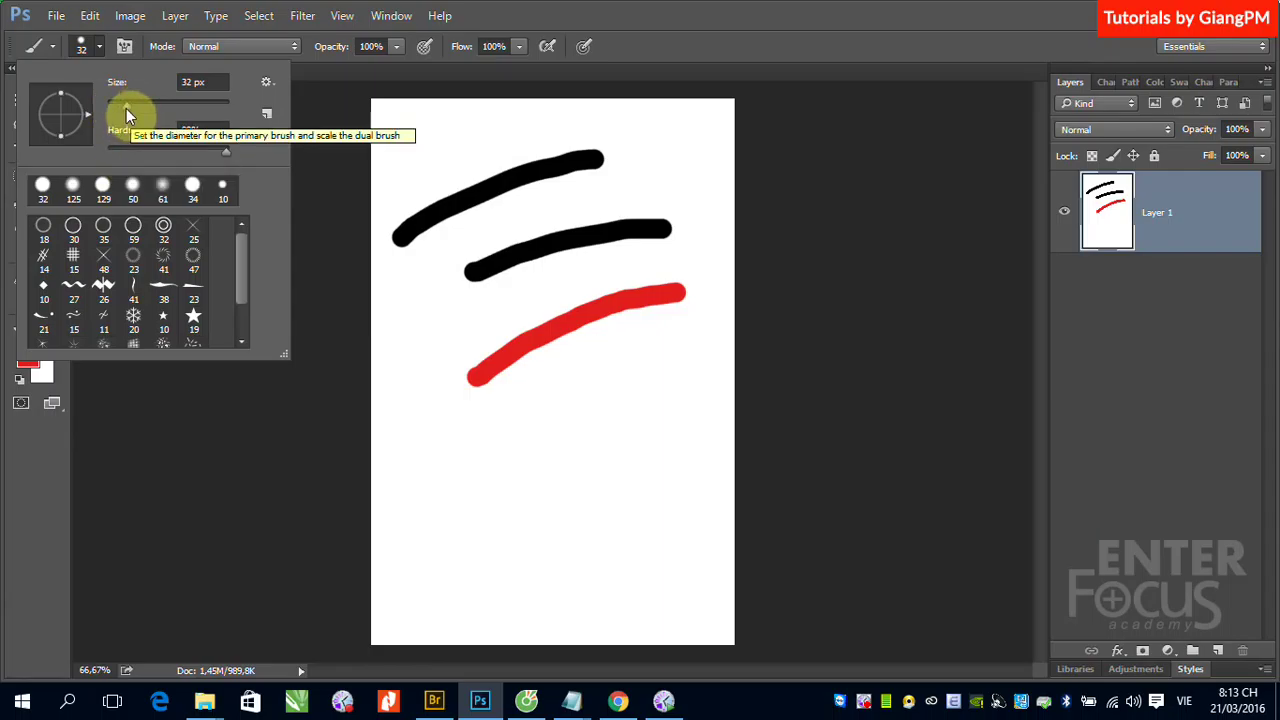
Step: Raise the brush size from 32 to 100 px and set hardness to 100%
left_click(190, 83)
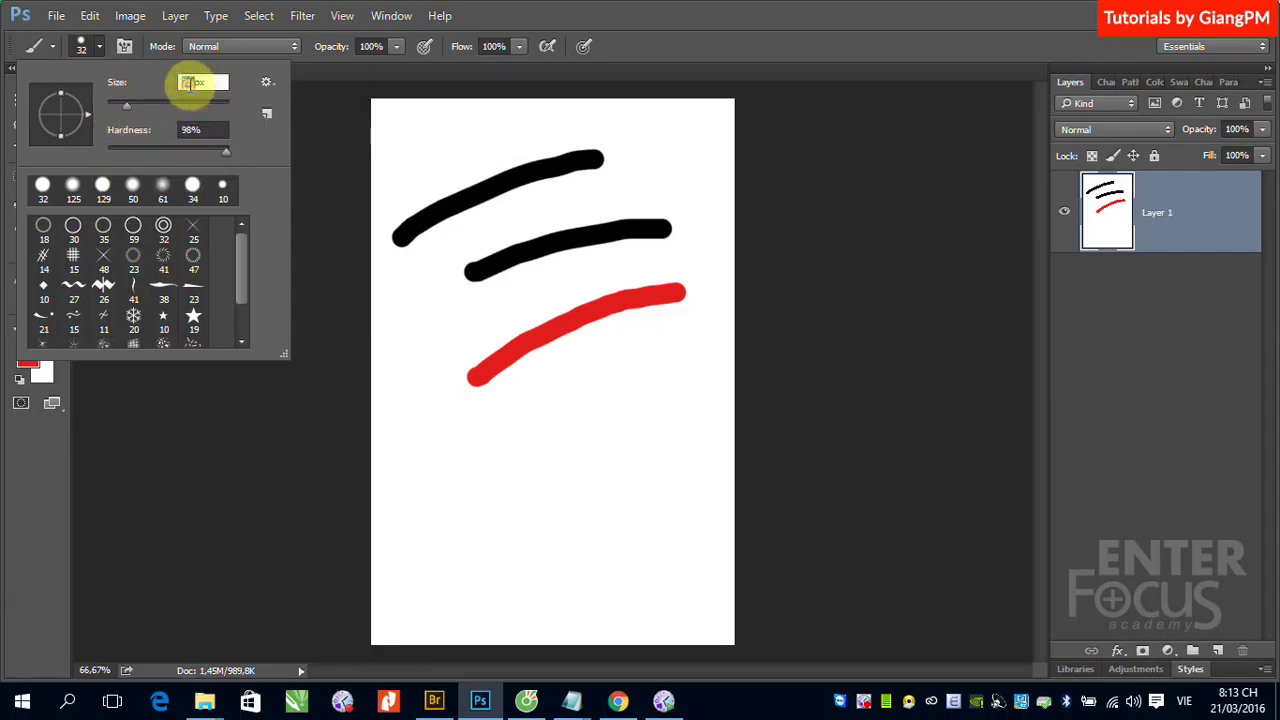
type("10")
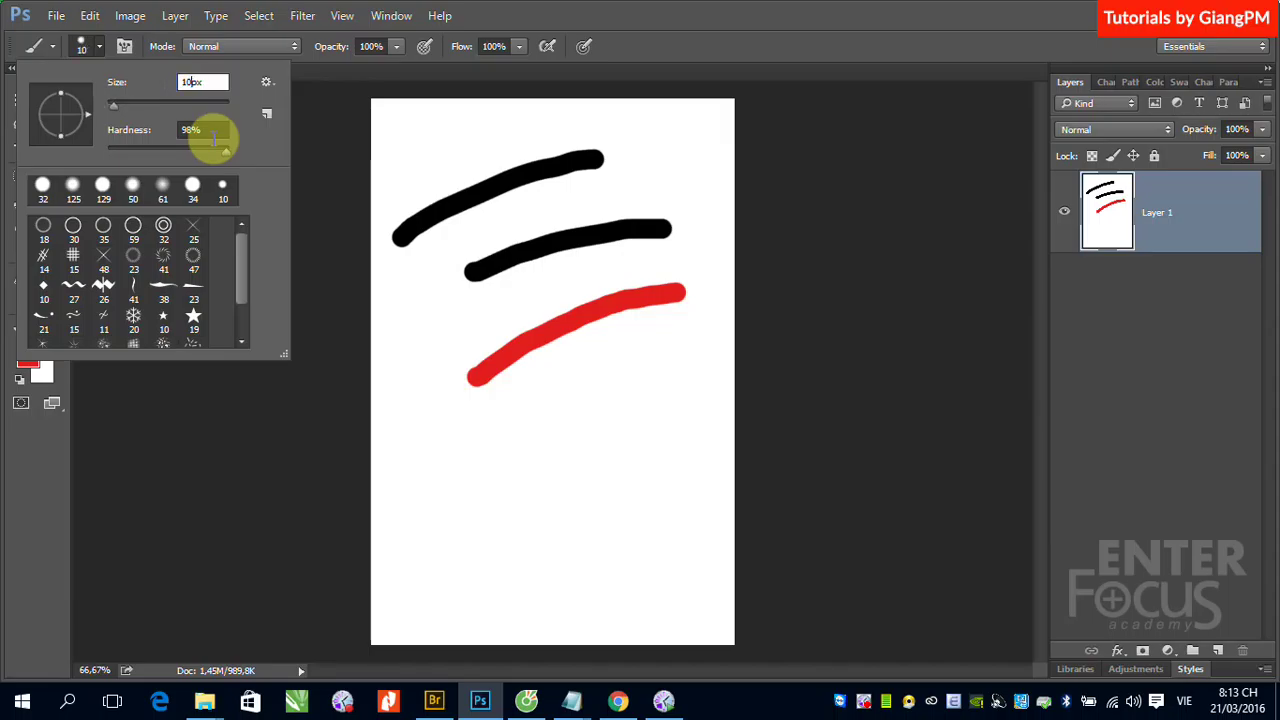
type("0")
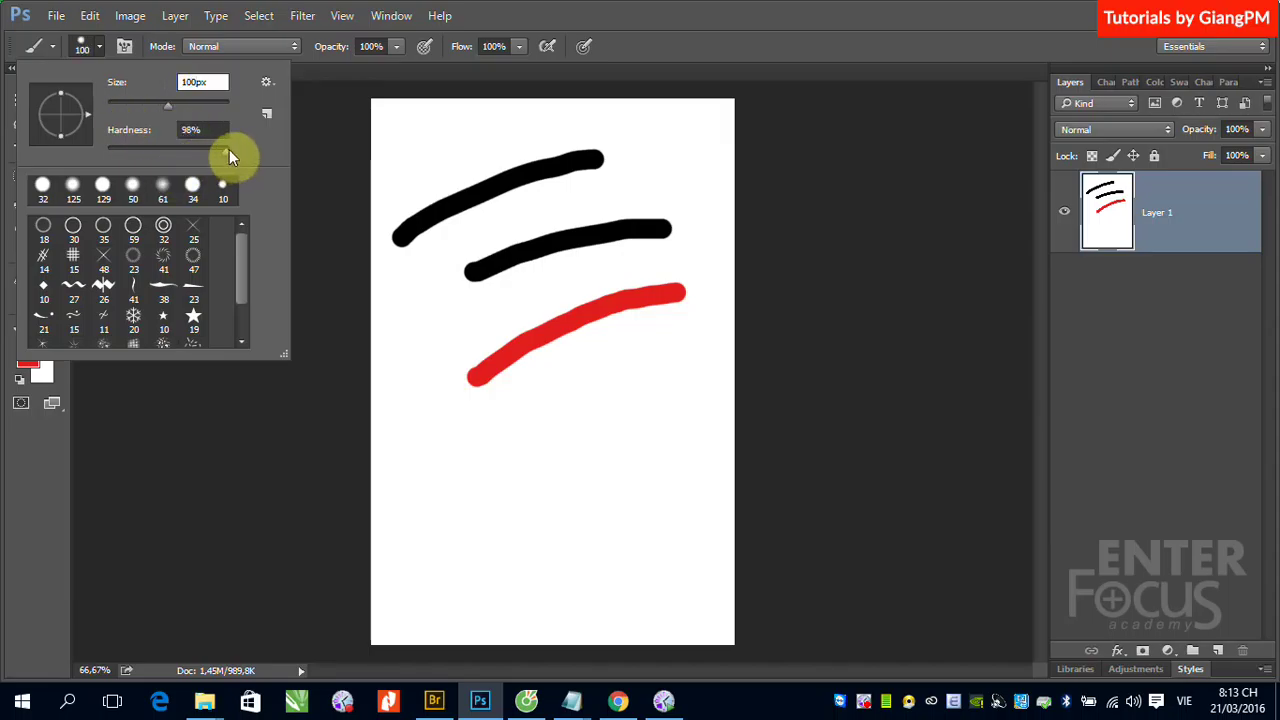
left_click(229, 150)
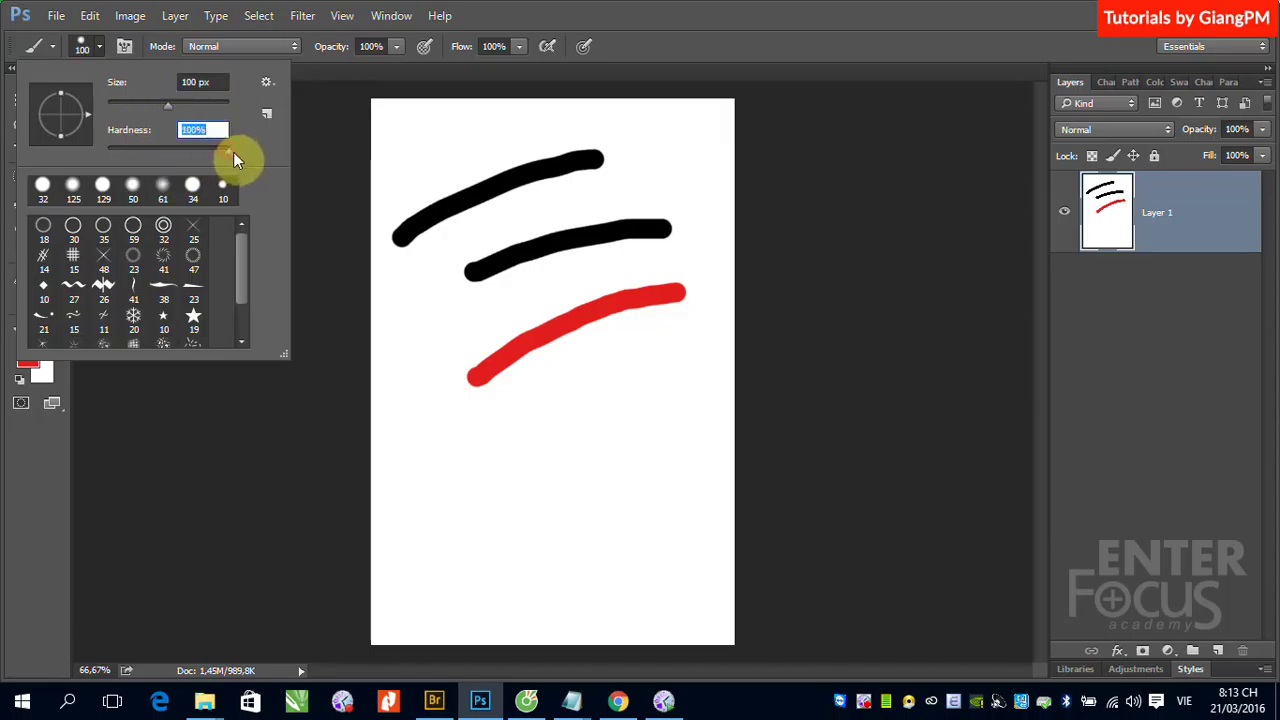
left_click(697, 14)
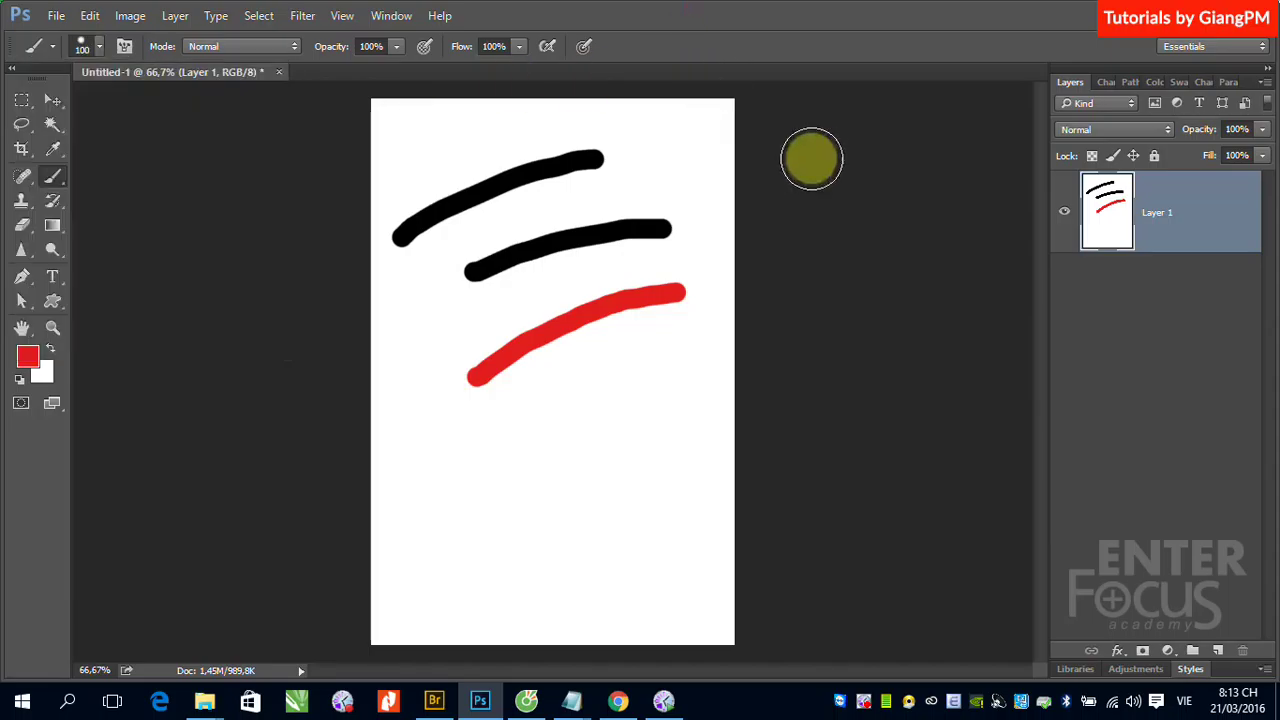
Step: Switch to the Eraser Tool, erase a patch near the top-left, then undo it
left_click(25, 230)
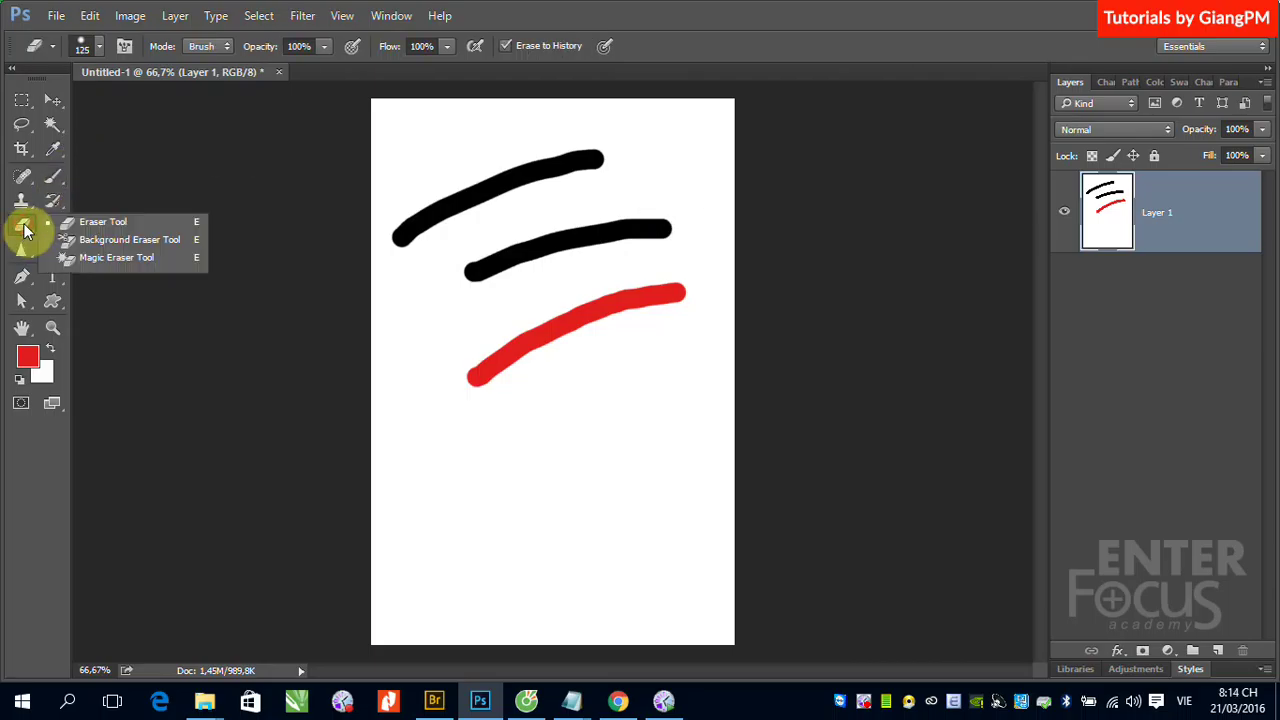
left_click(500, 14)
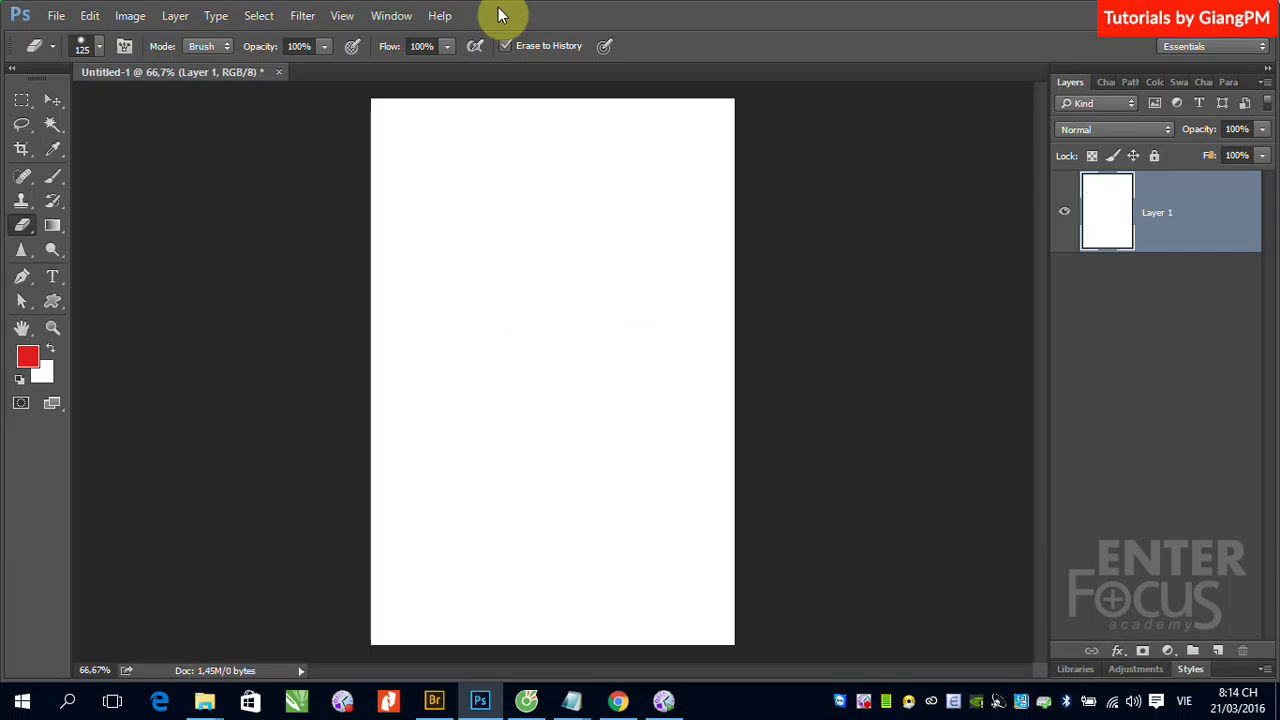
left_click(421, 155)
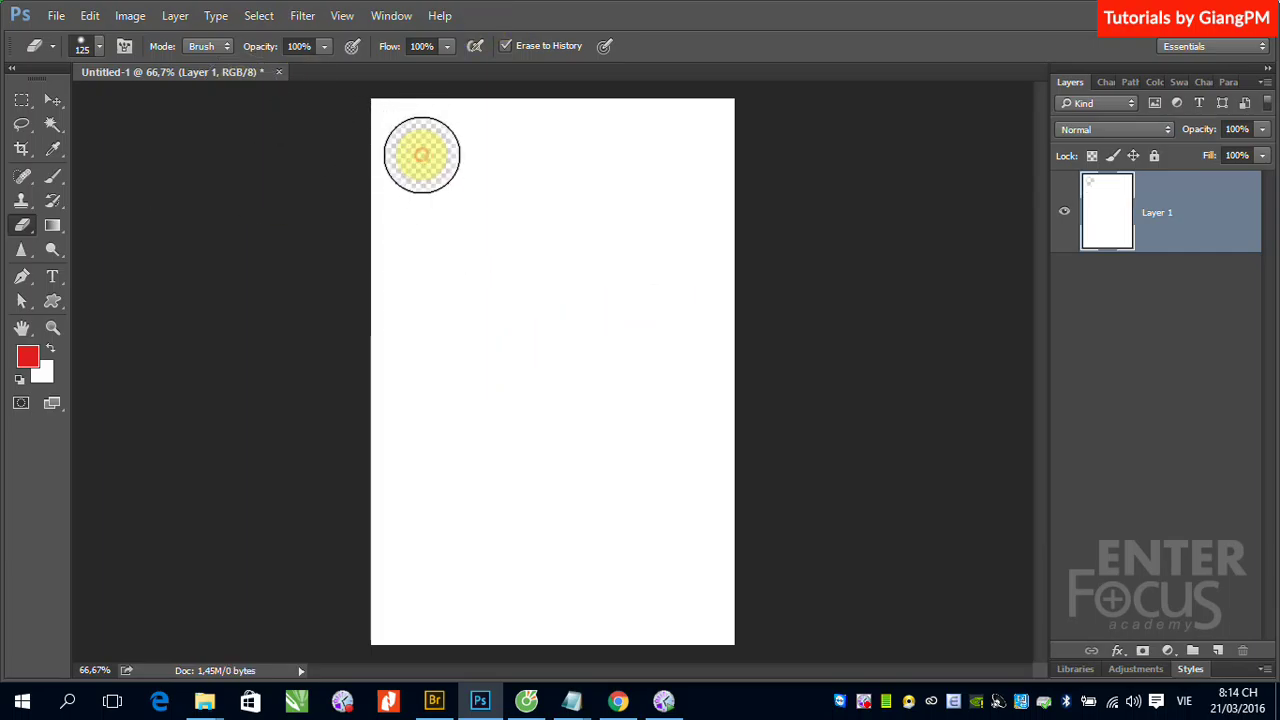
key("ctrl+z")
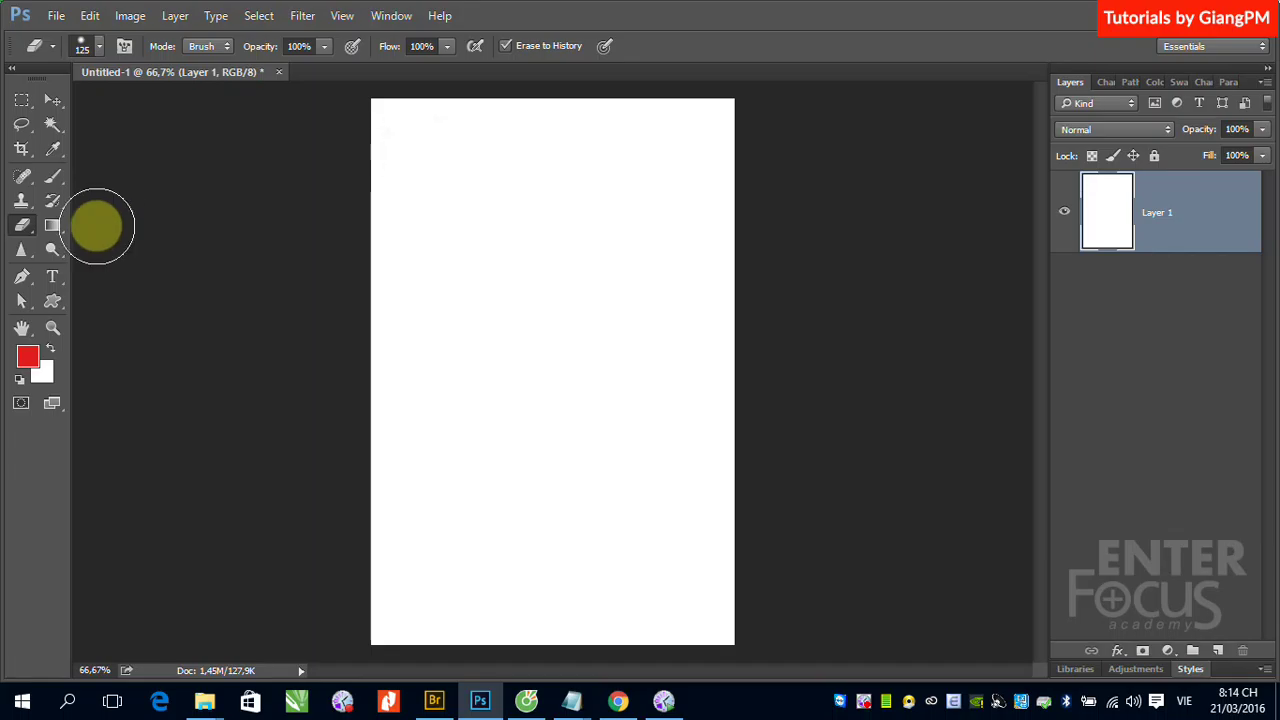
Step: Switch back to the Brush, stamp a red dot, then another at 90% hardness
left_click(53, 176)
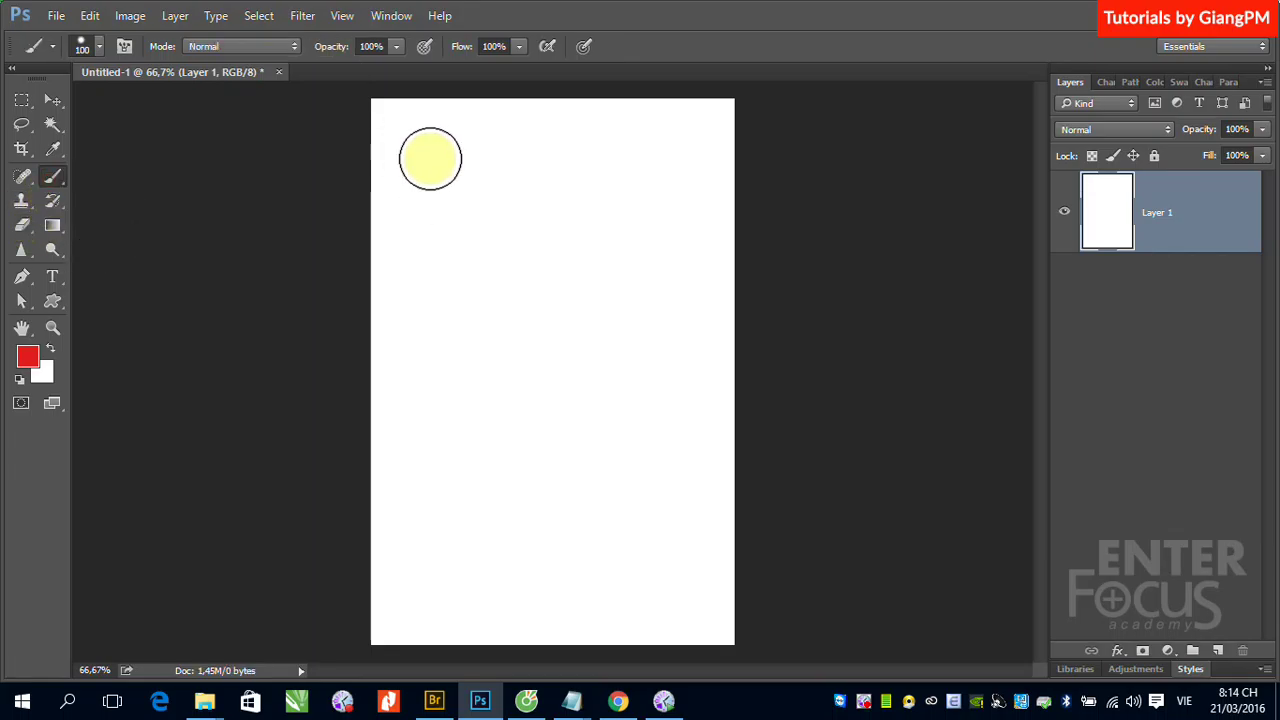
left_click(428, 167)
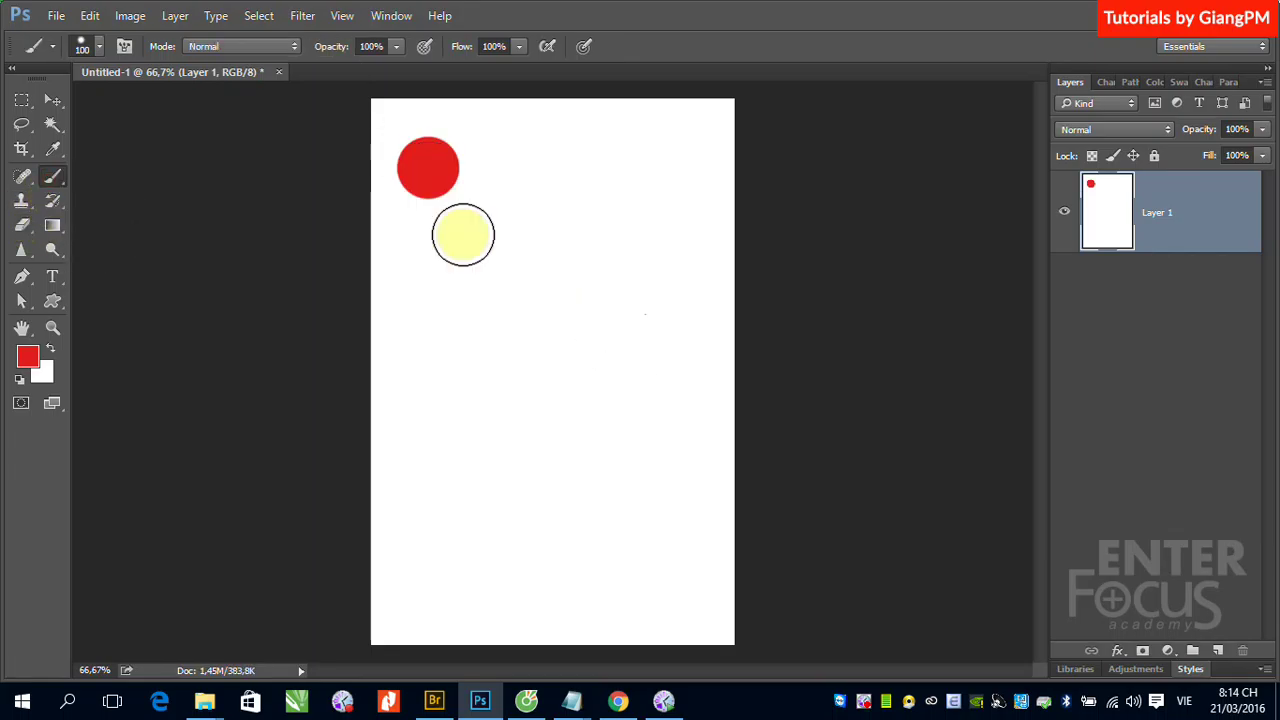
left_click(98, 46)
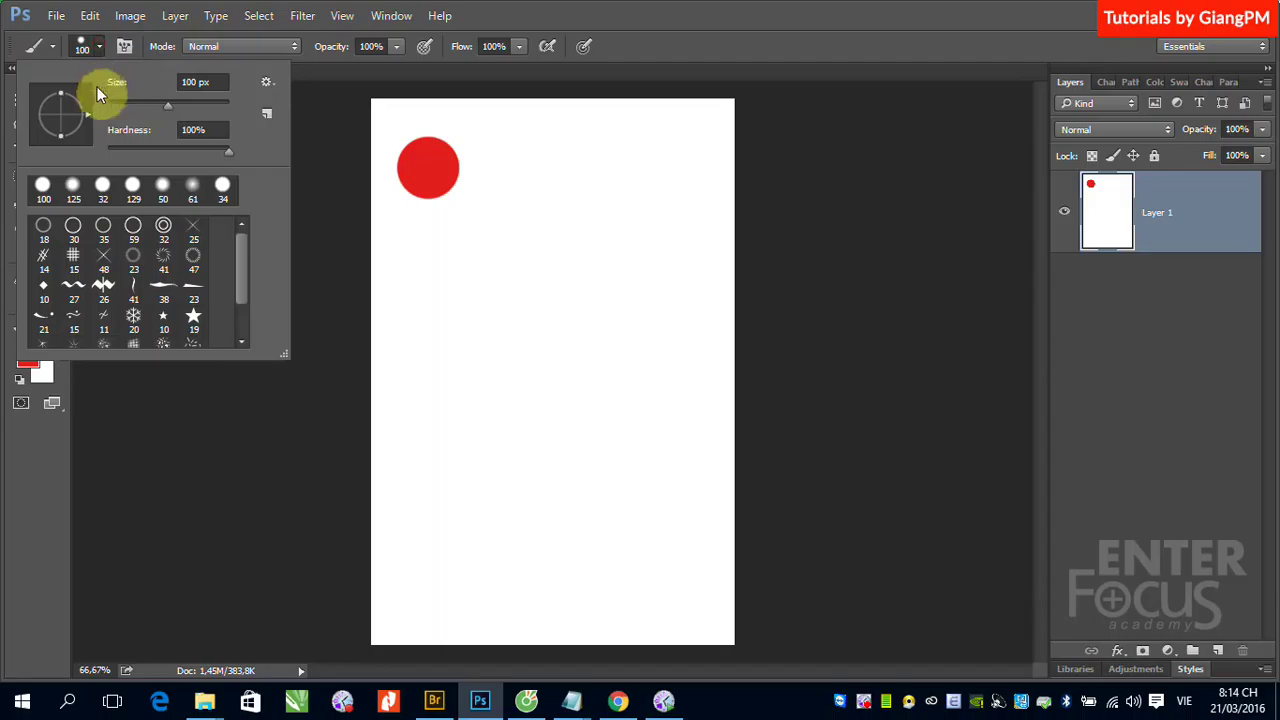
left_click(194, 130)
left_click(194, 130)
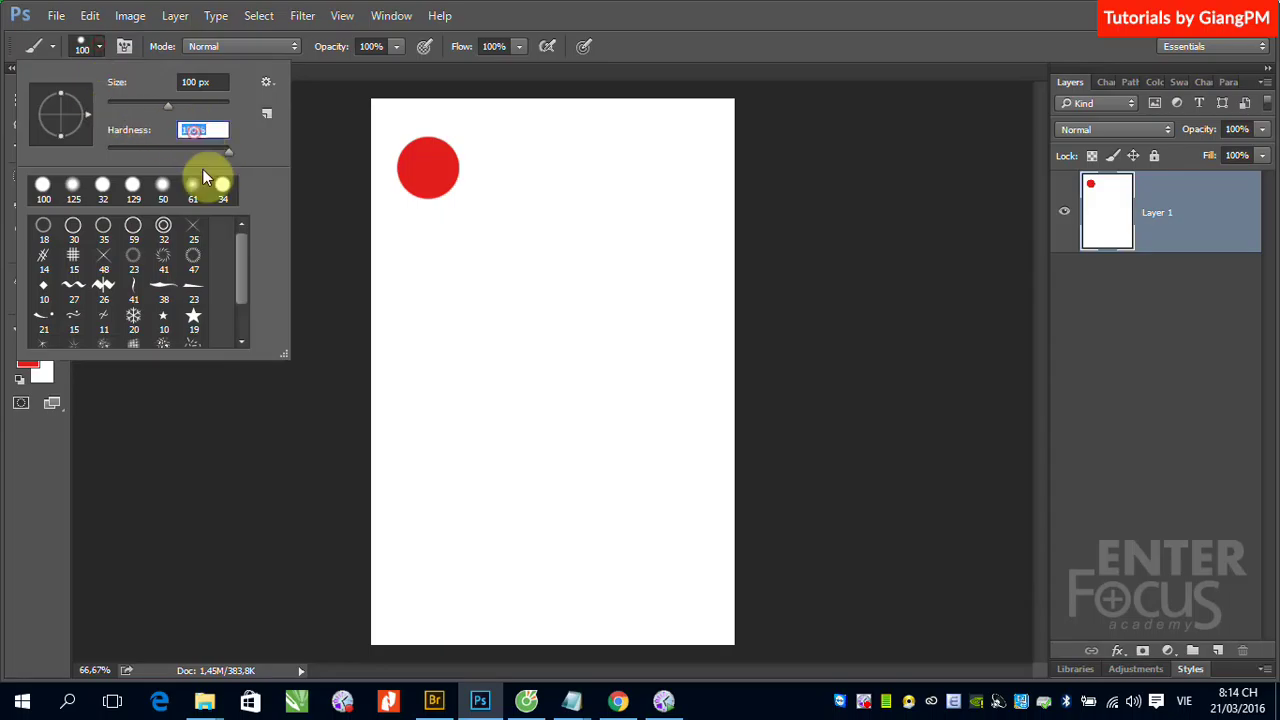
type("90")
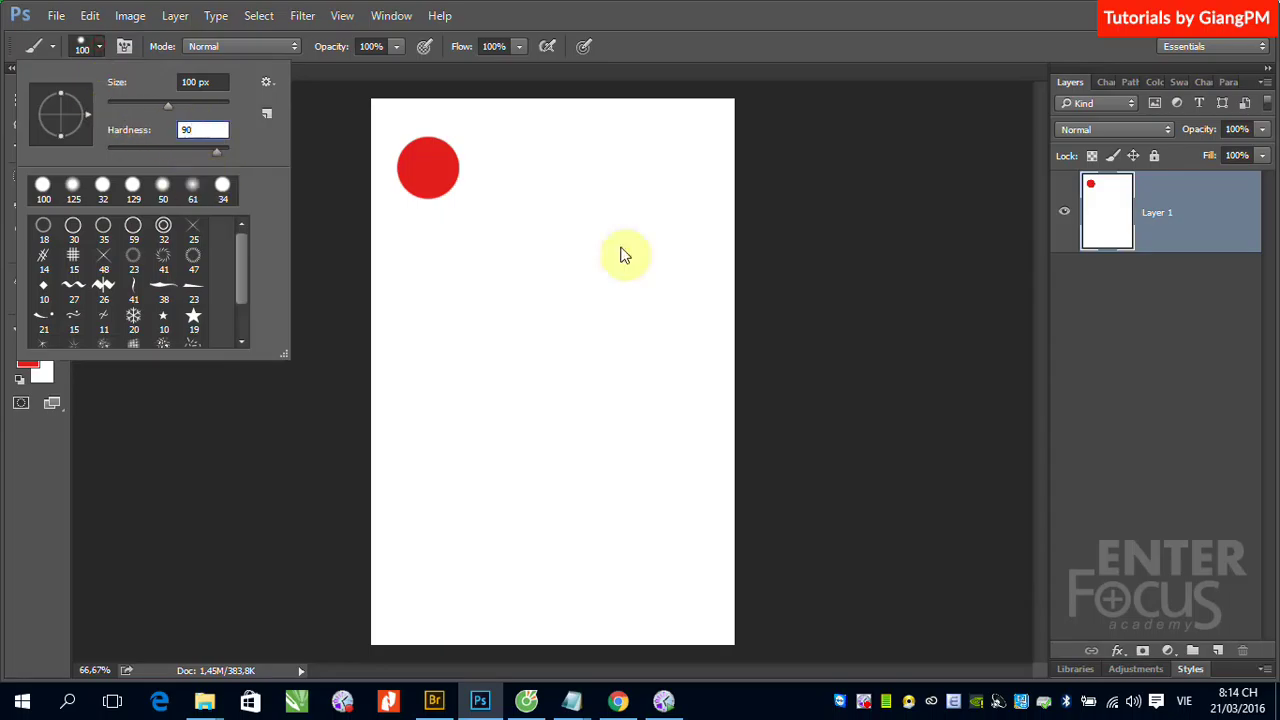
left_click(508, 167)
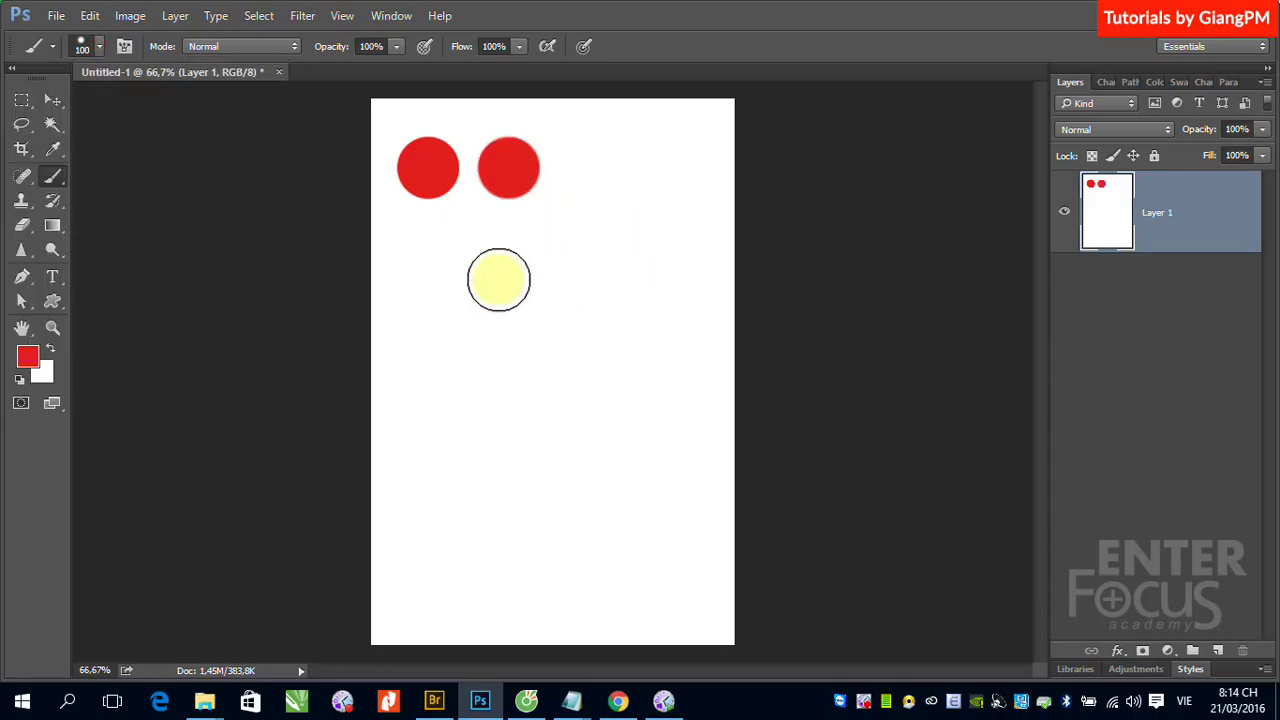
Step: Lower the hardness again and stamp a softer third red circle alongside
left_click(100, 44)
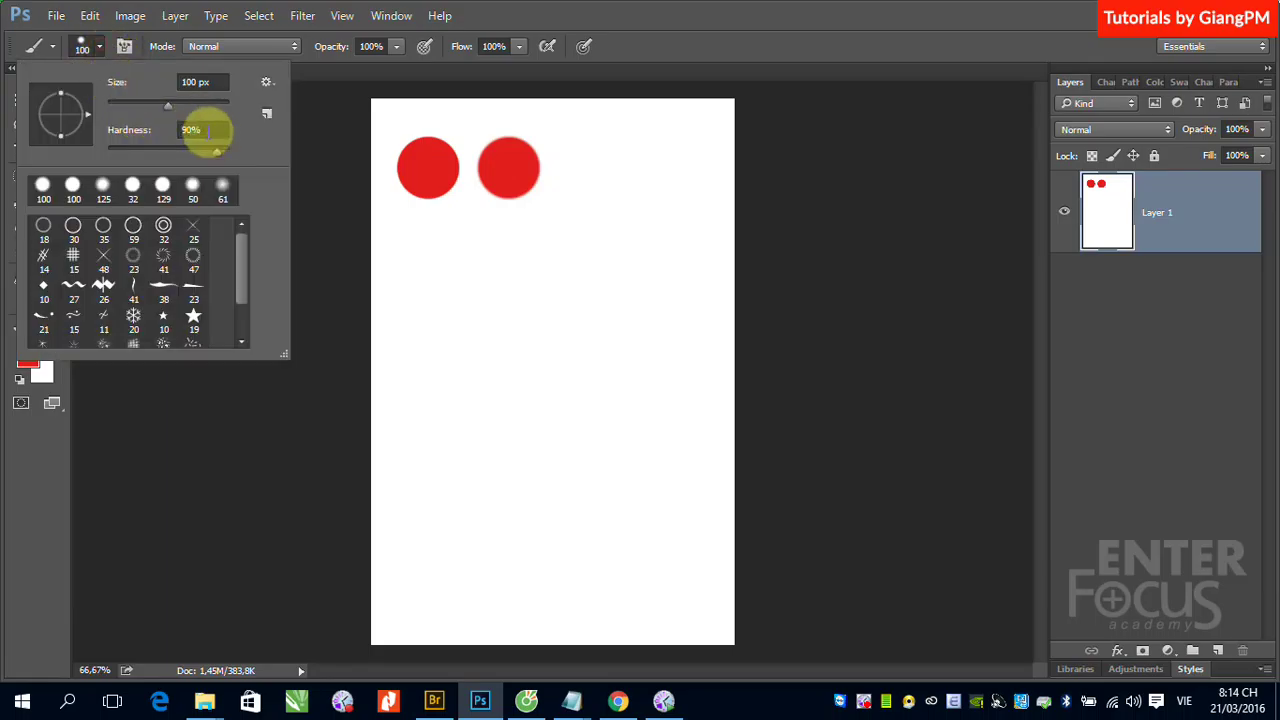
left_click(182, 131)
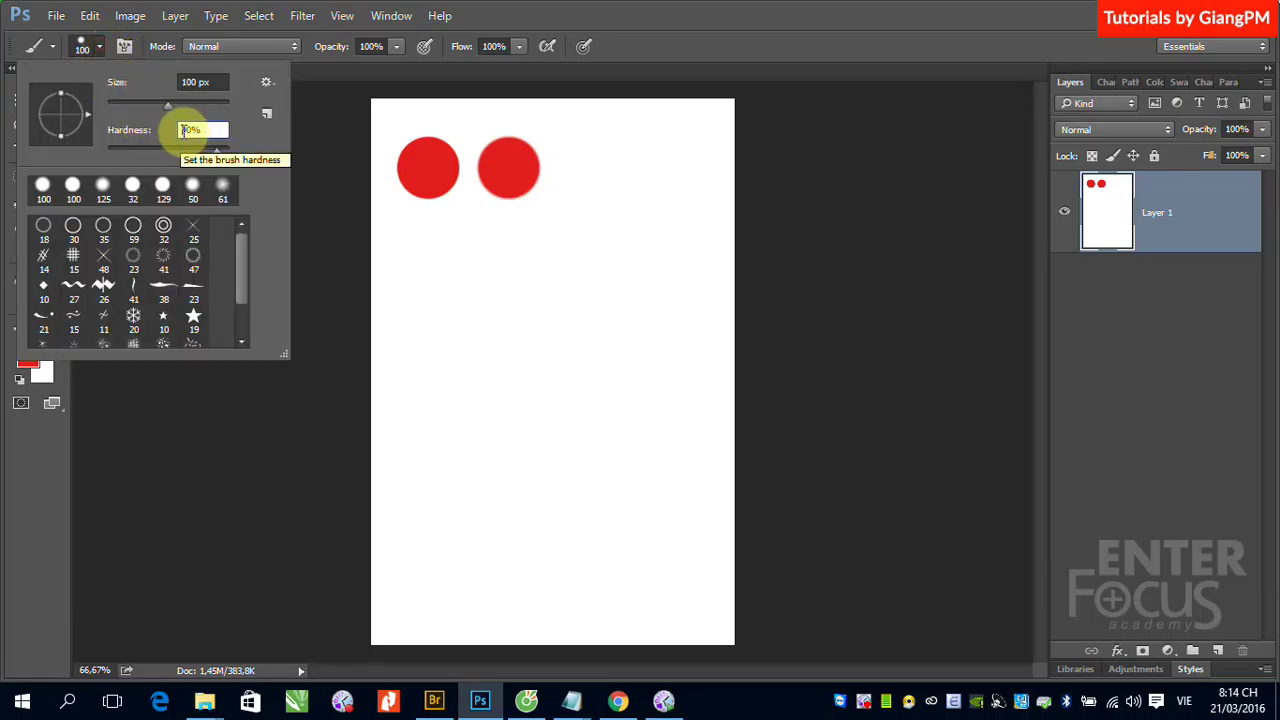
double_click(183, 131)
type("0")
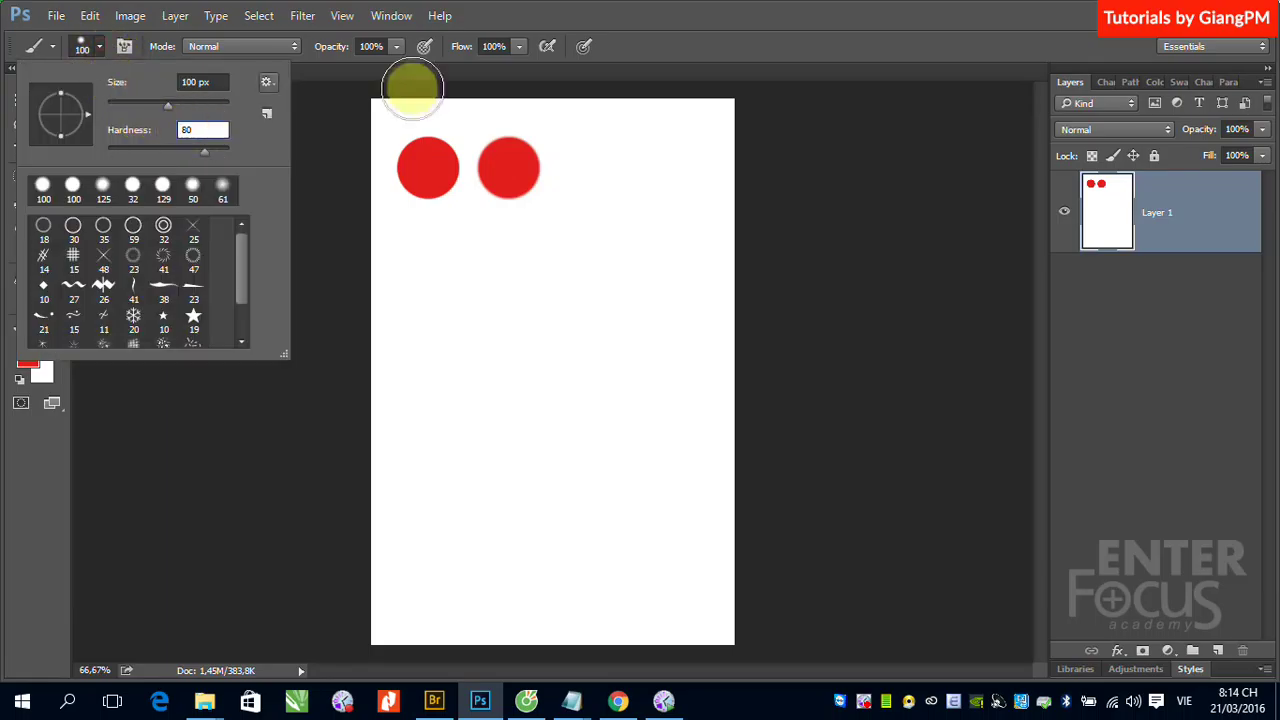
key("Return")
left_click(589, 170)
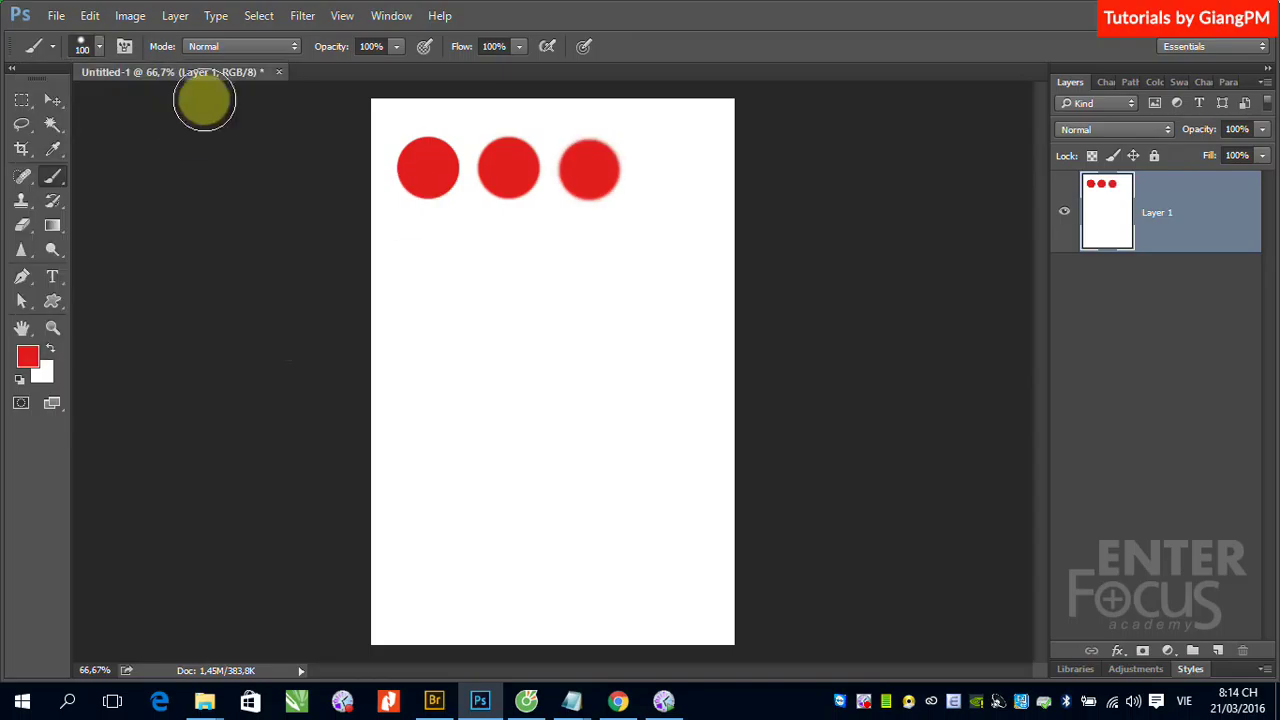
Step: Stamp a fourth red circle at 70% hardness and a fifth below at 60%
left_click(100, 48)
double_click(185, 130)
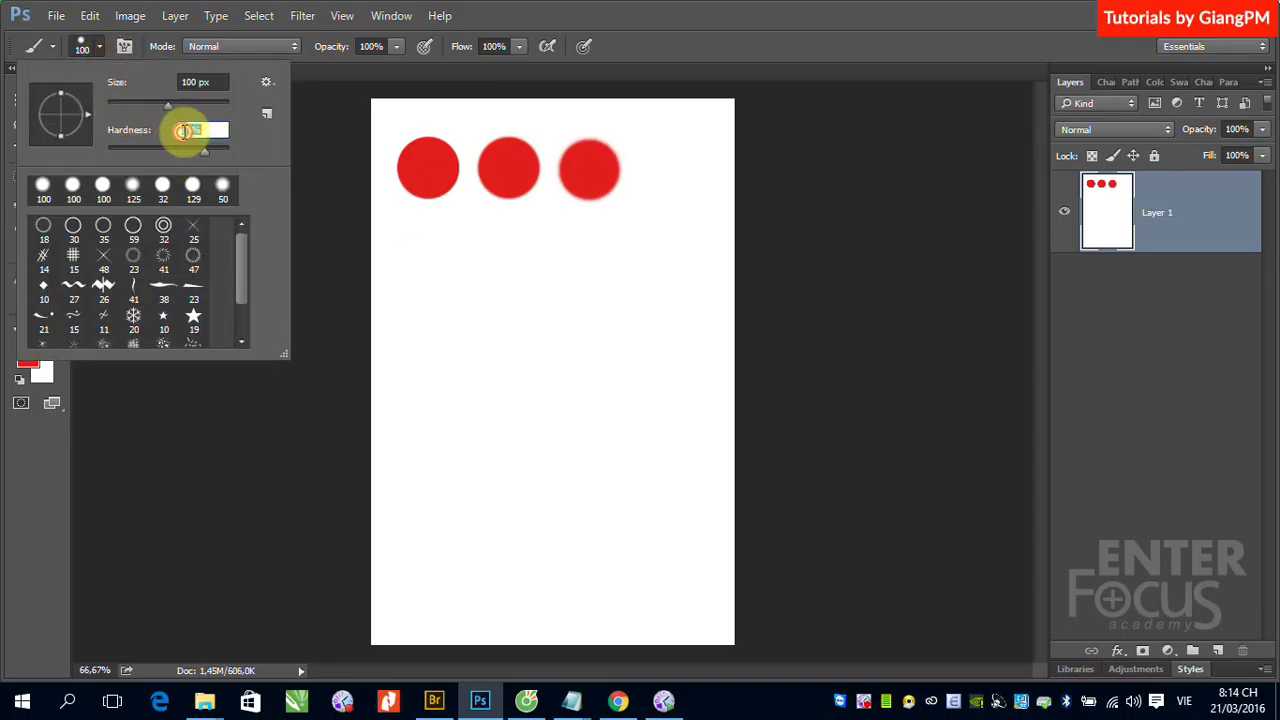
type("70")
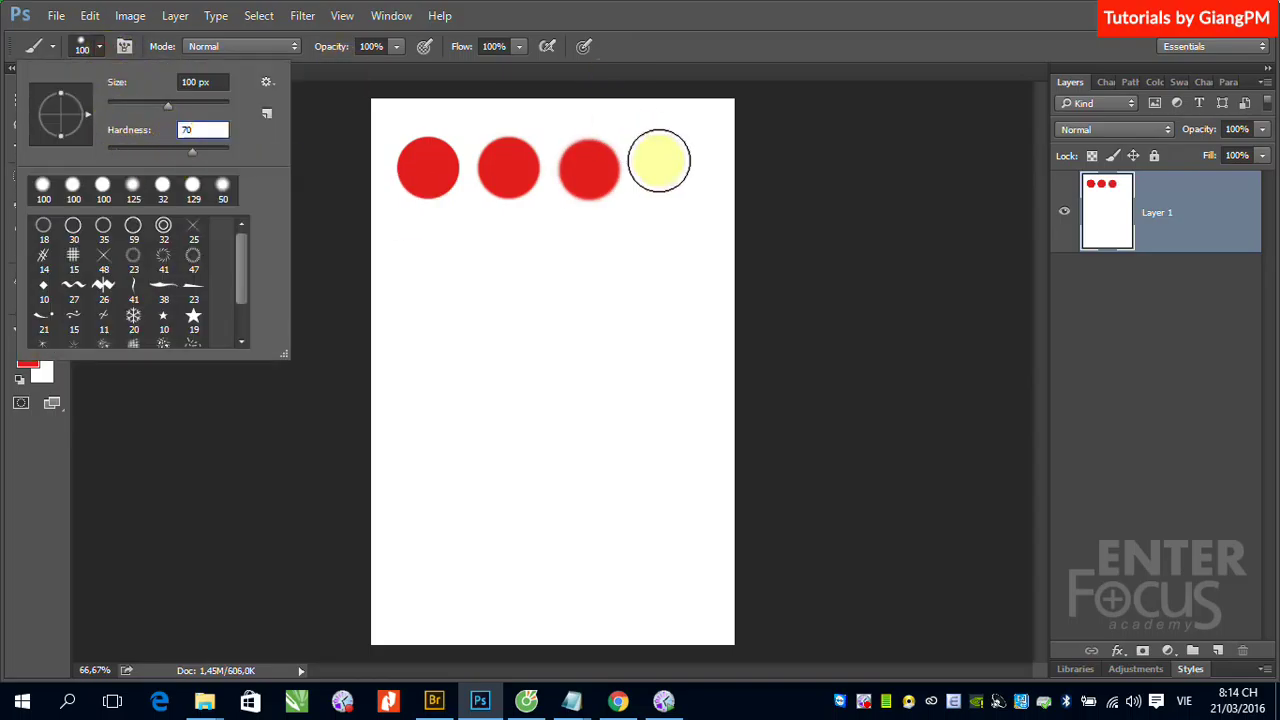
left_click(665, 166)
left_click(101, 50)
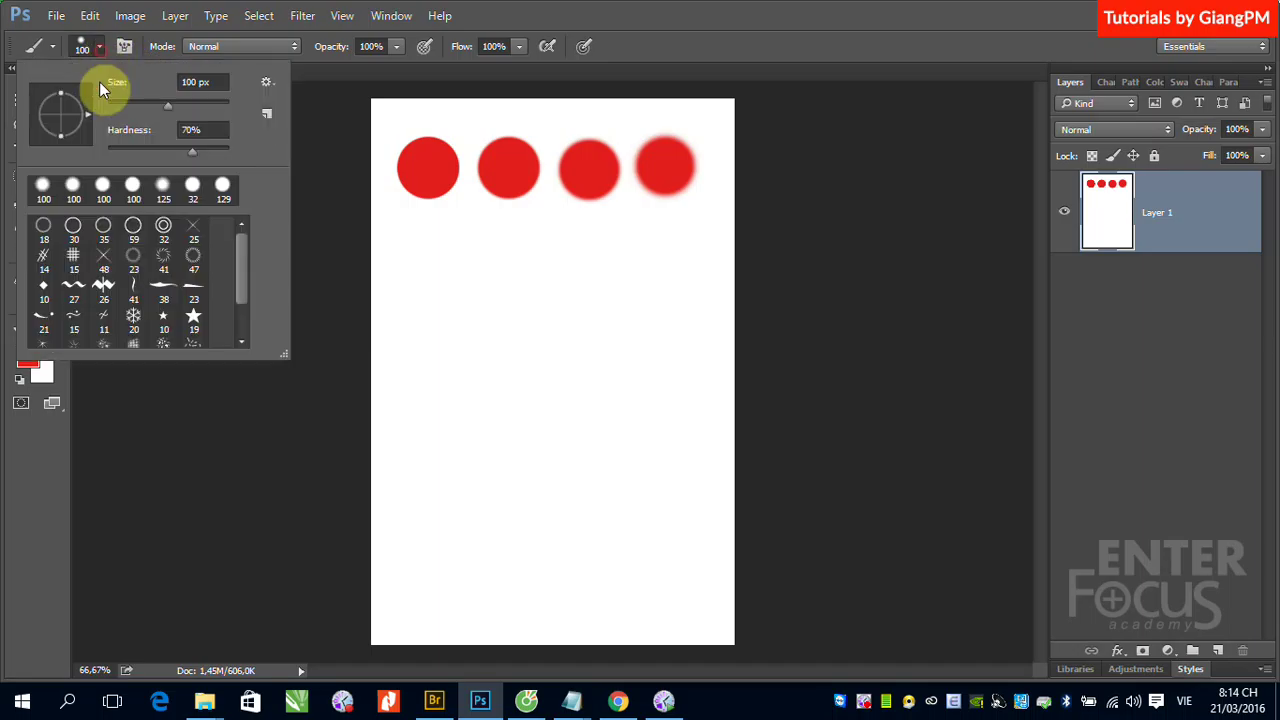
double_click(190, 131)
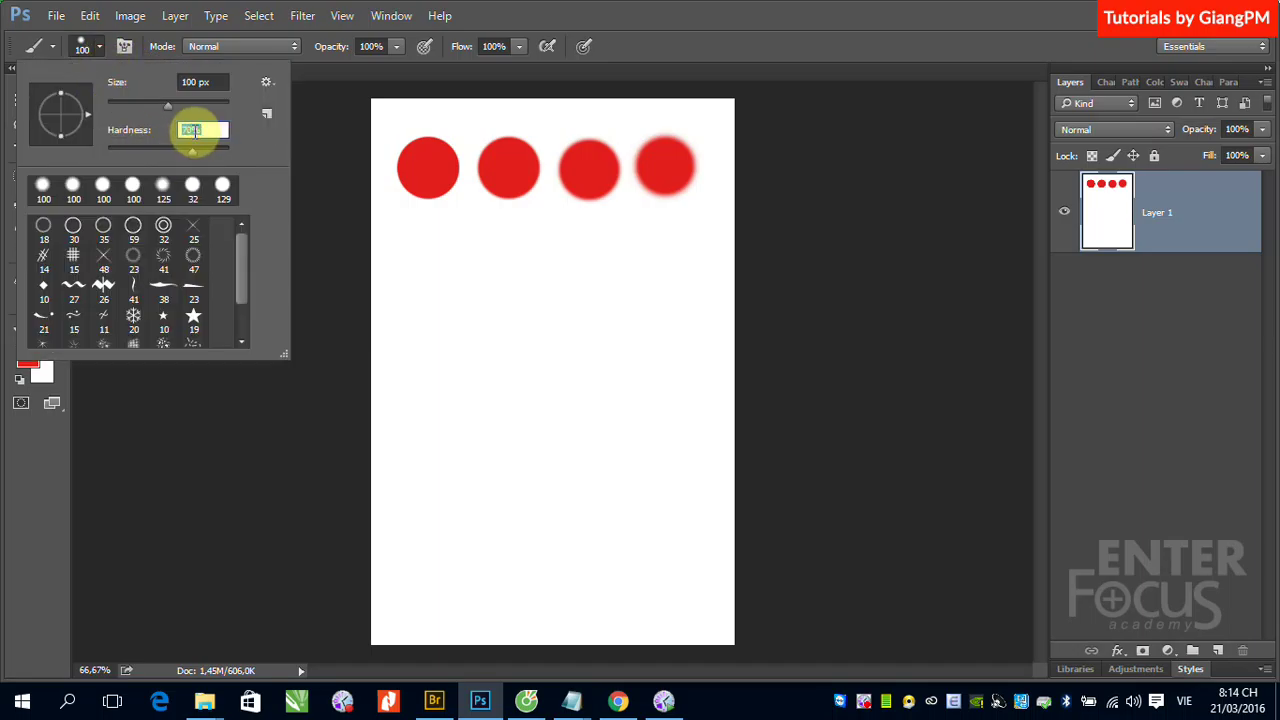
type("60")
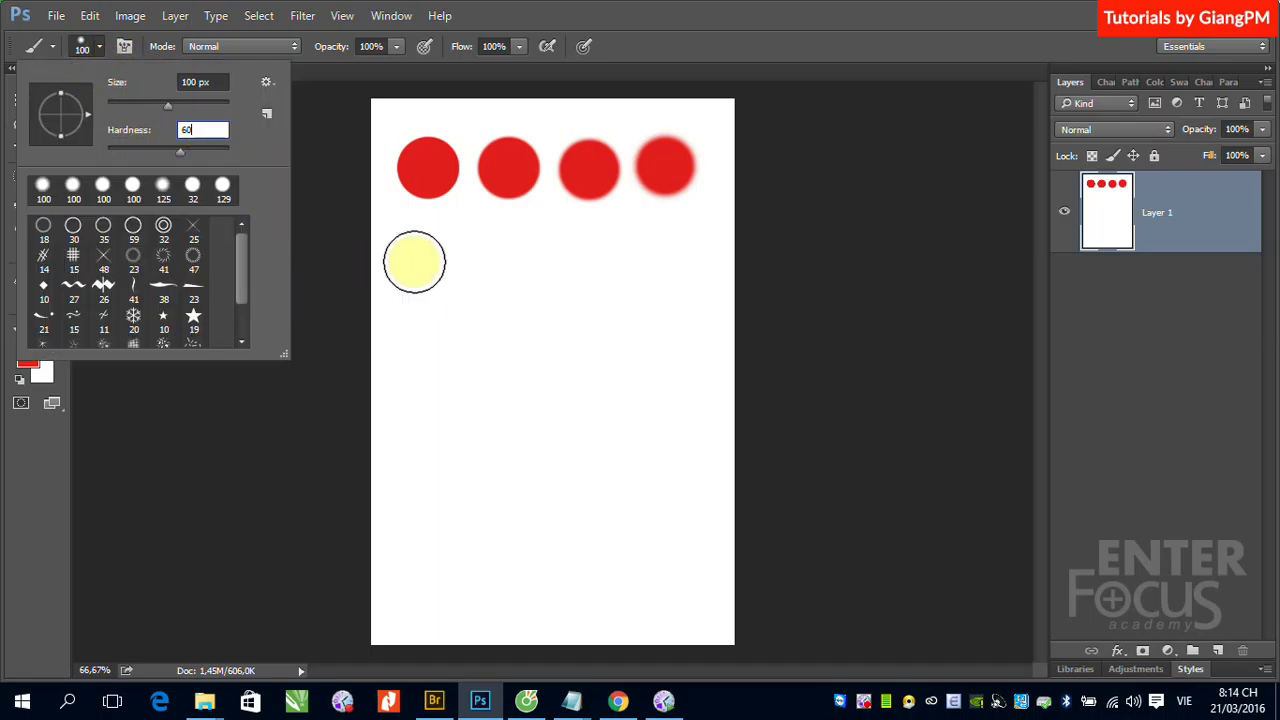
left_click(414, 262)
Step: Stamp a sixth red circle at 50% hardness
left_click(97, 45)
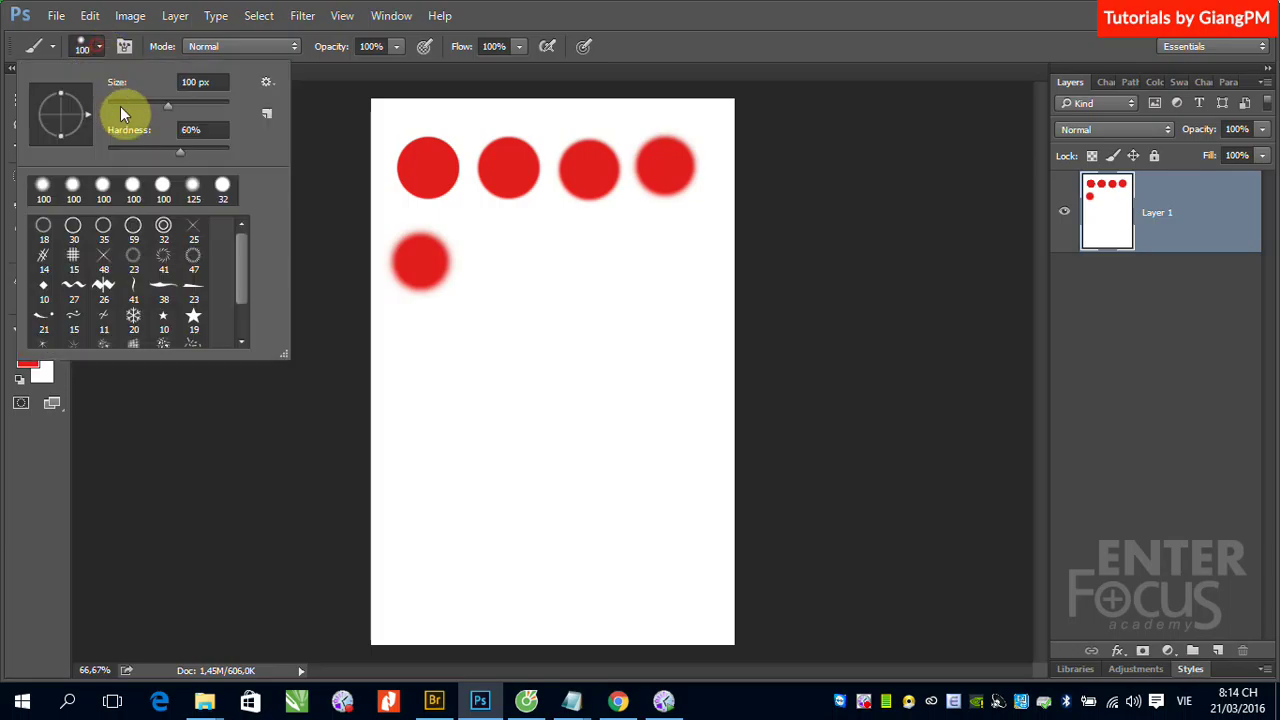
double_click(190, 131)
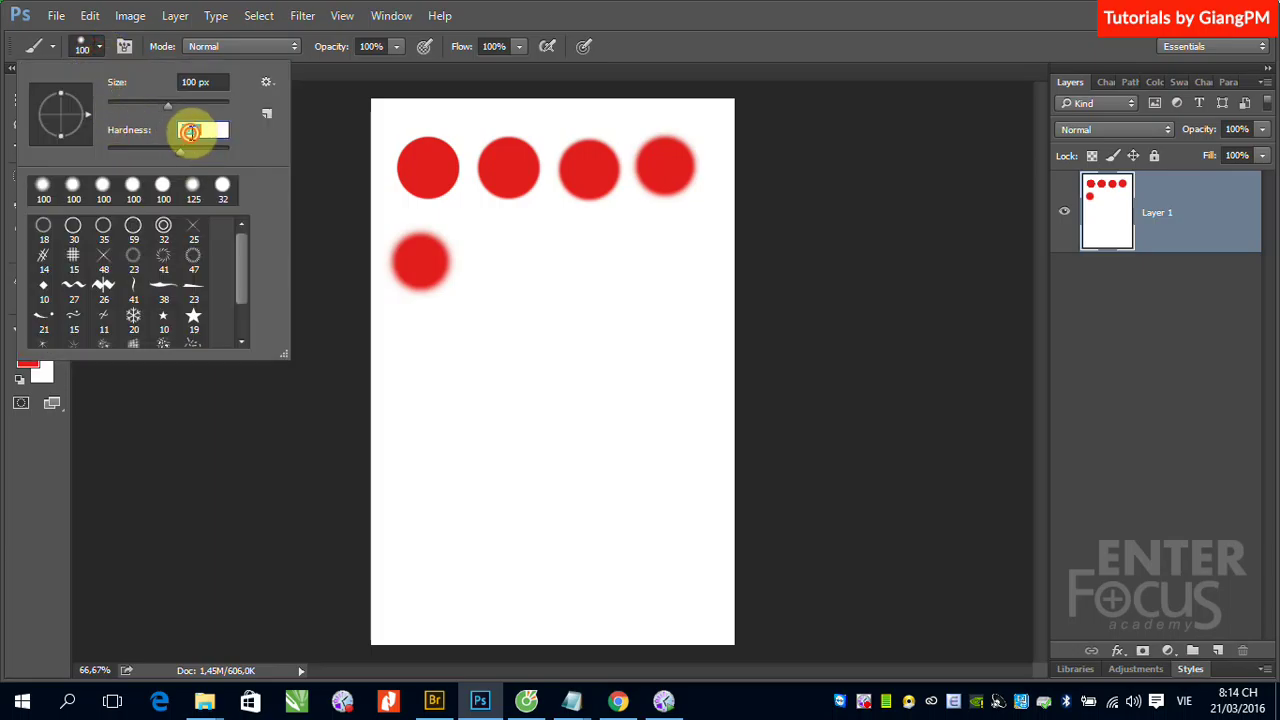
type("50")
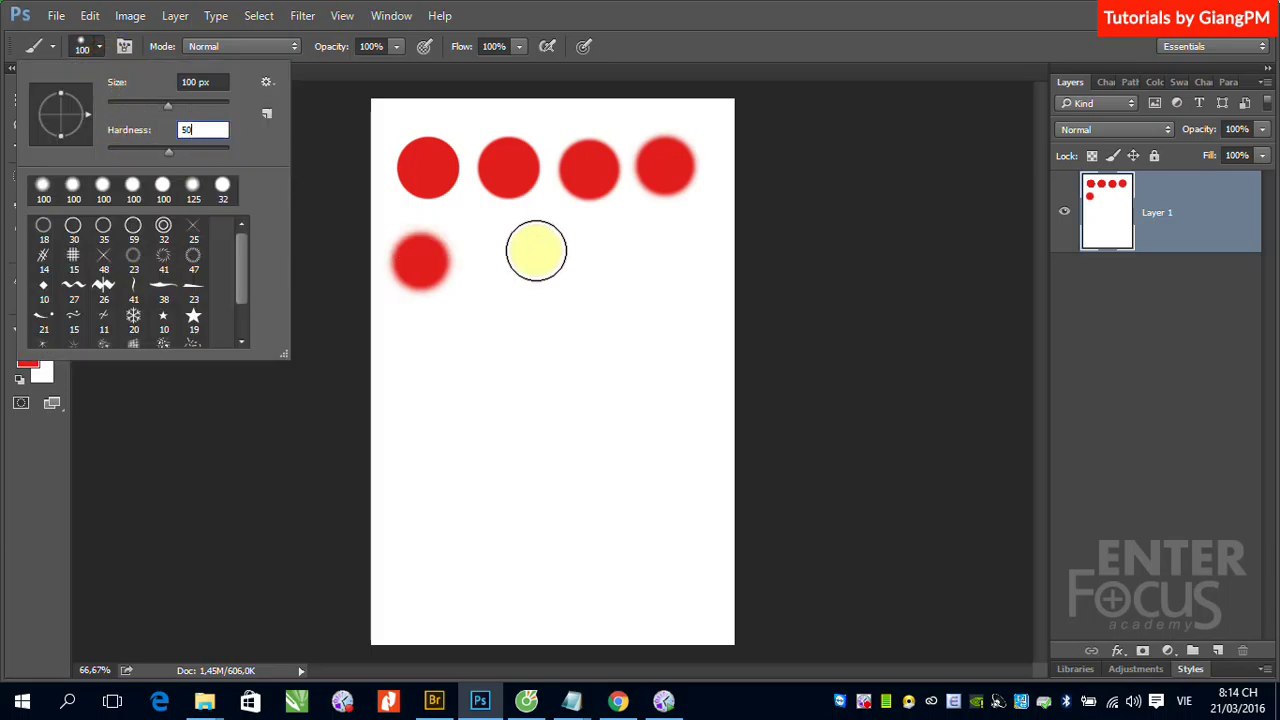
left_click(499, 266)
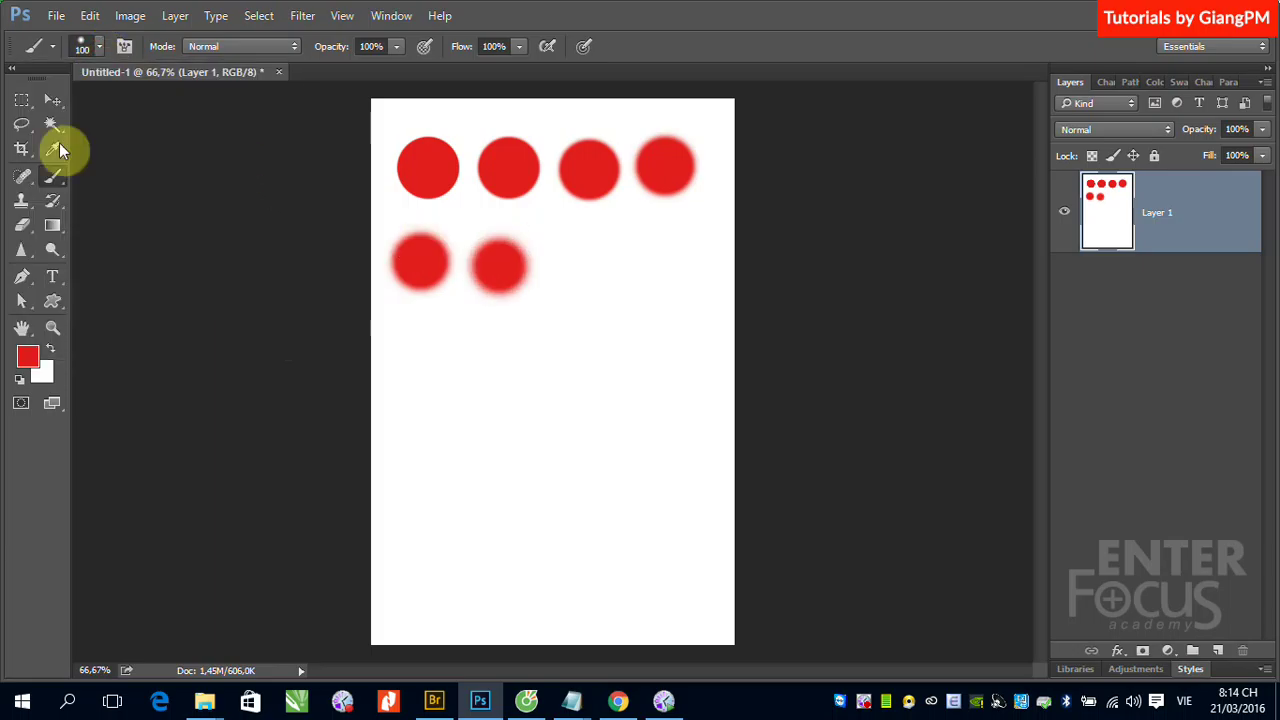
Step: Stamp red dots at 40% and 30% hardness to finish the second row
left_click(84, 47)
double_click(190, 131)
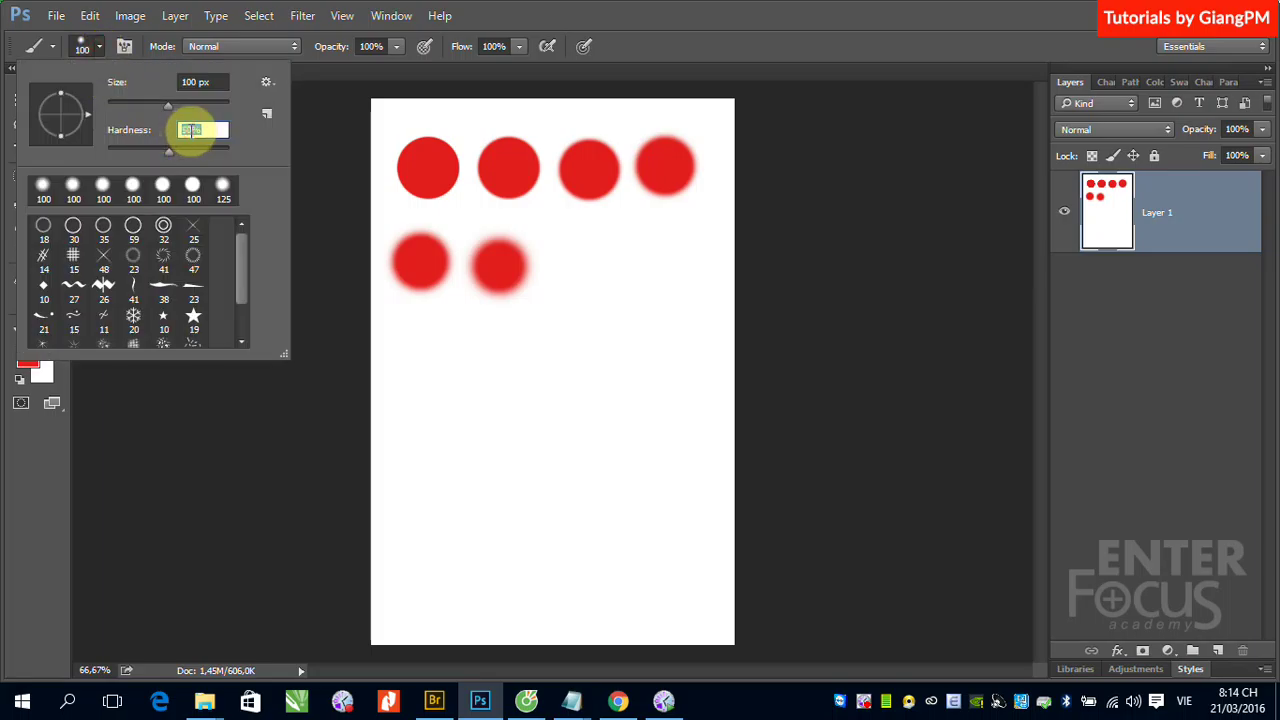
type("40")
left_click(578, 266)
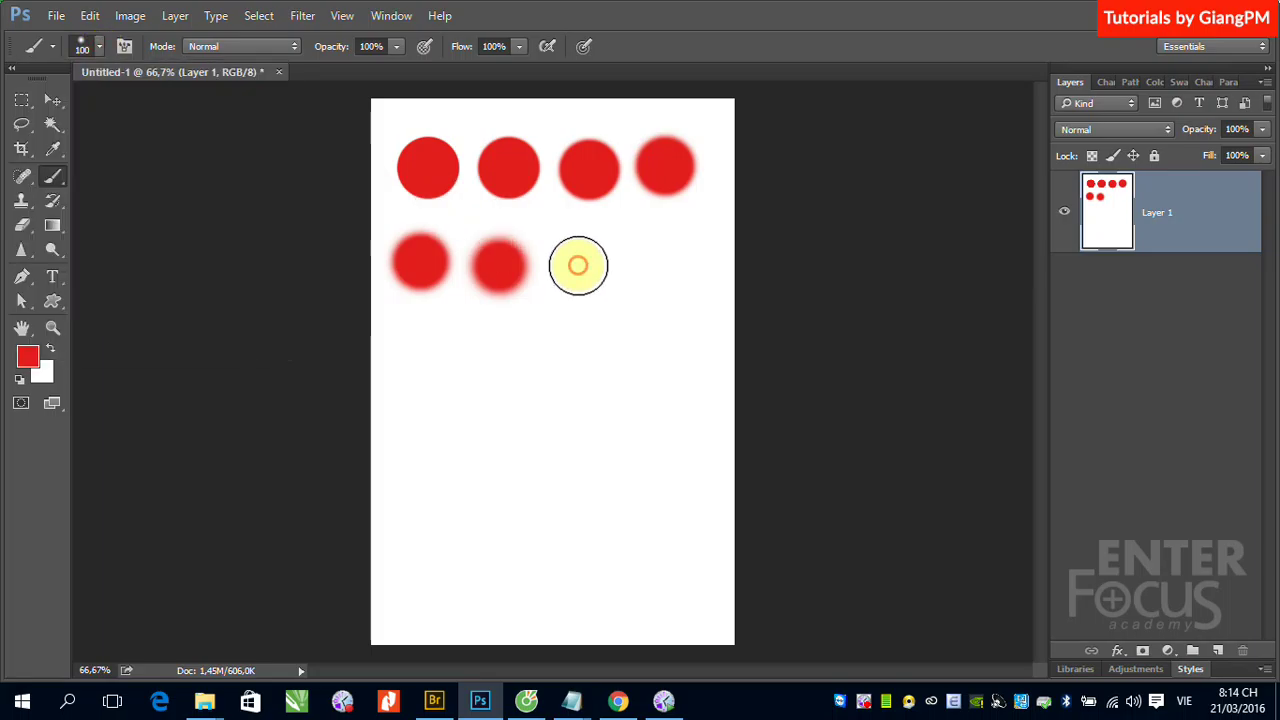
left_click(99, 47)
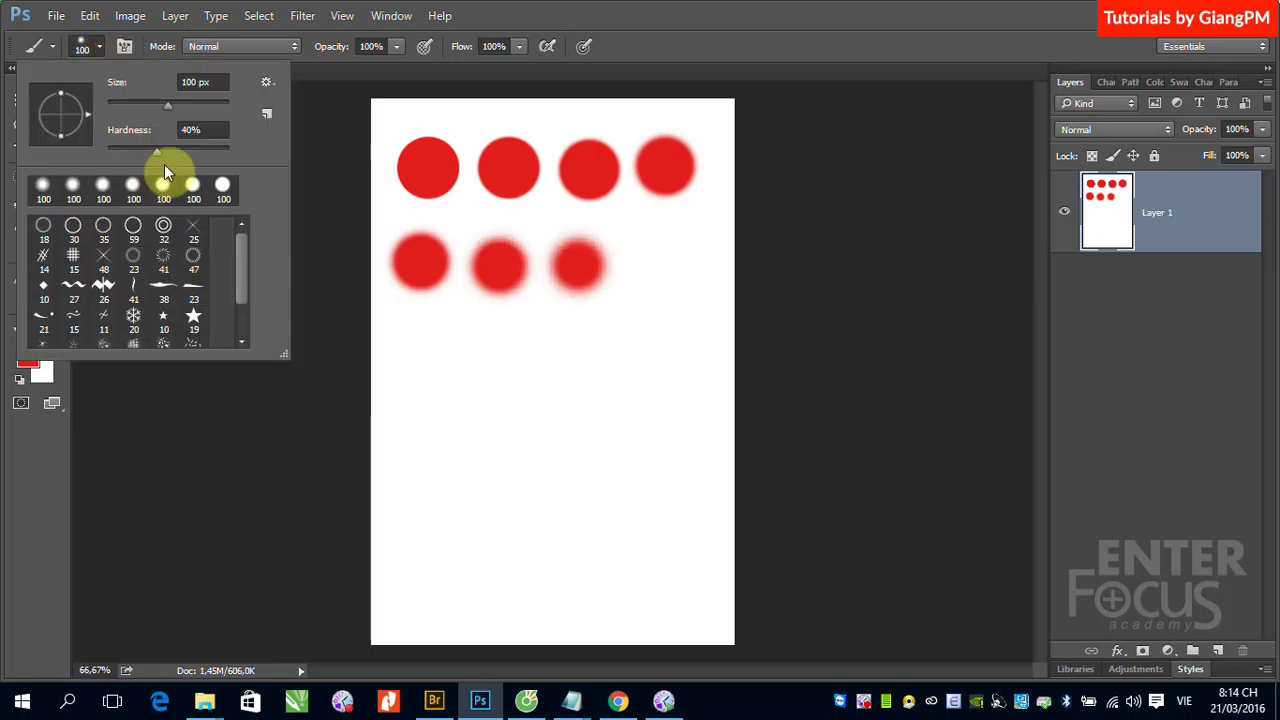
double_click(189, 131)
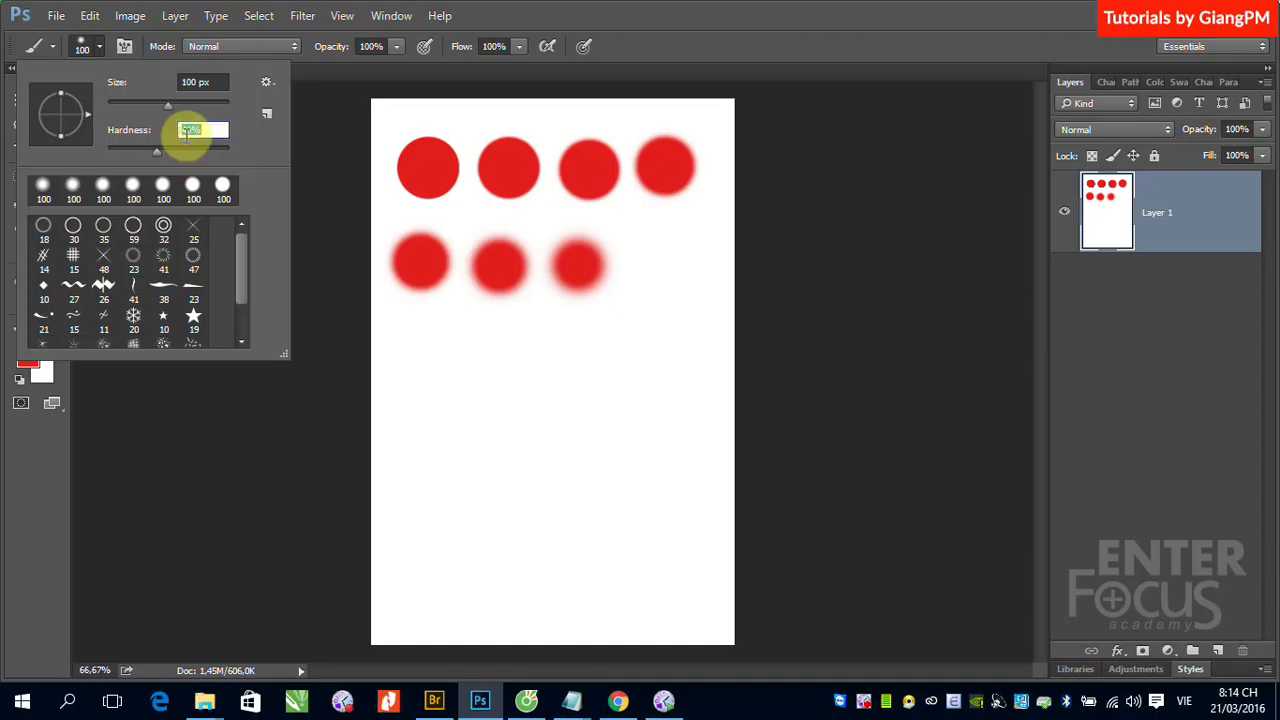
type("2")
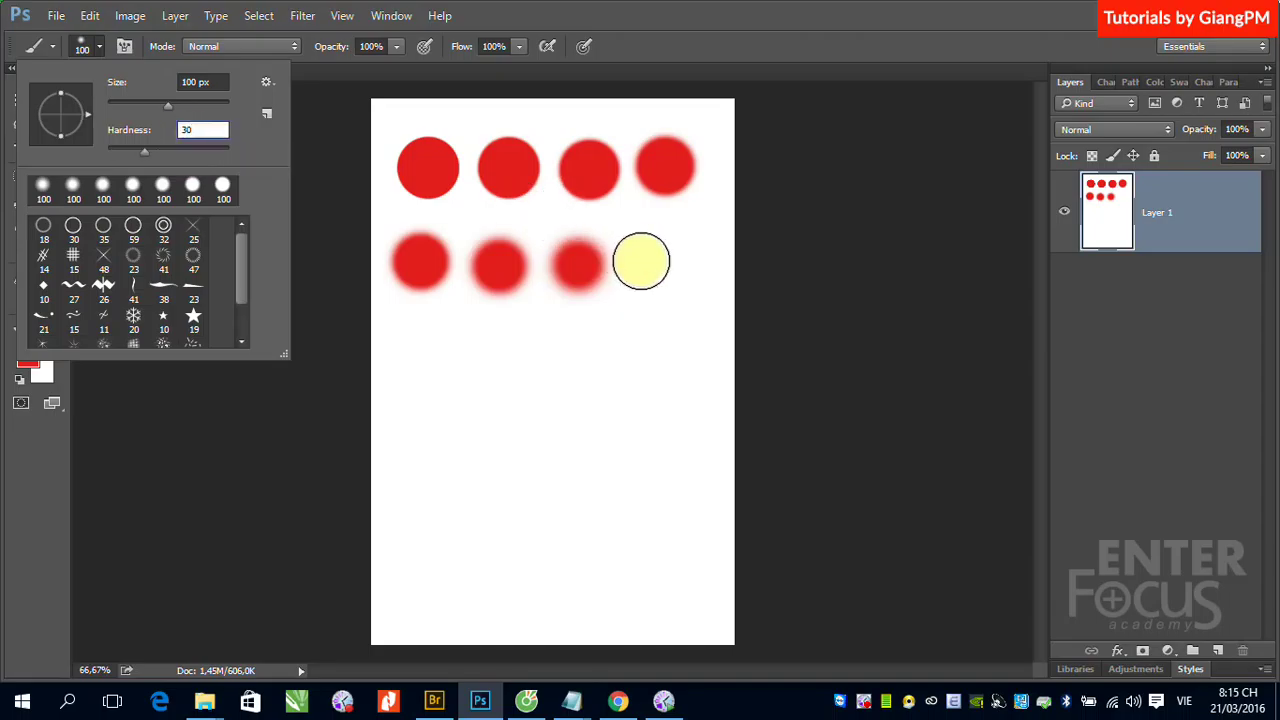
left_click(640, 262)
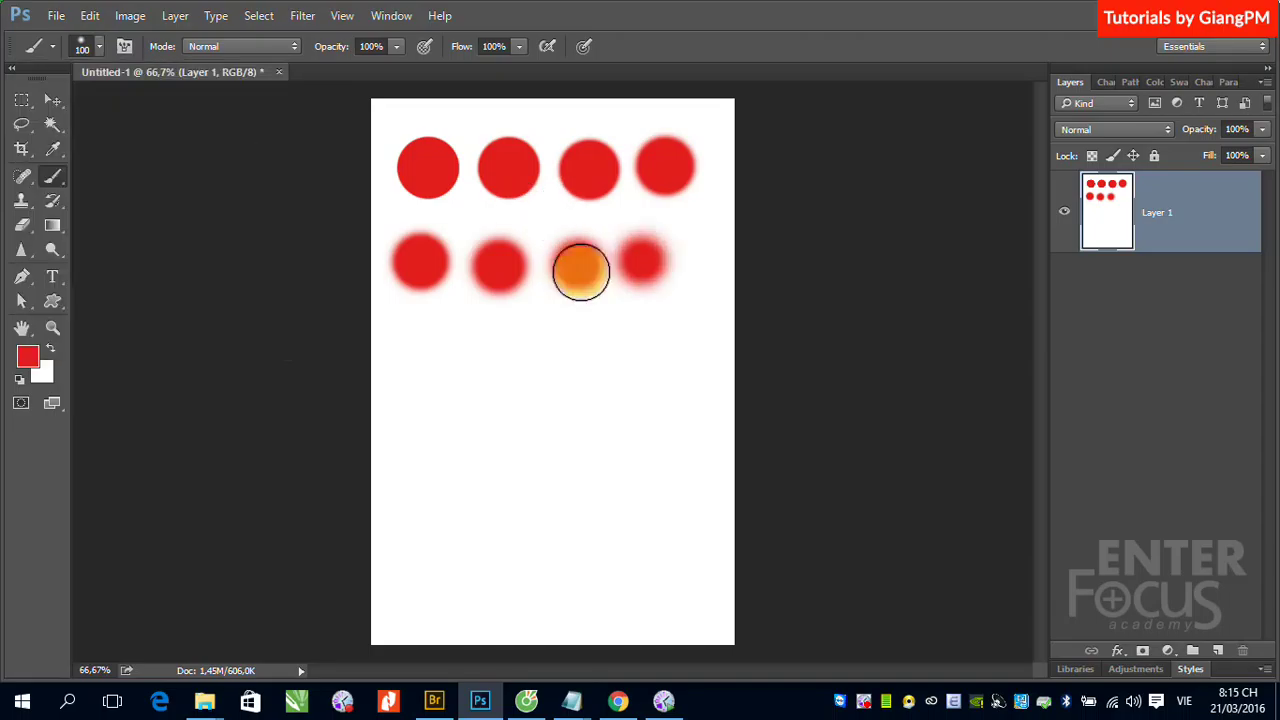
Step: Start a third row with red dots at 20% and 10% hardness
left_click(96, 47)
double_click(189, 130)
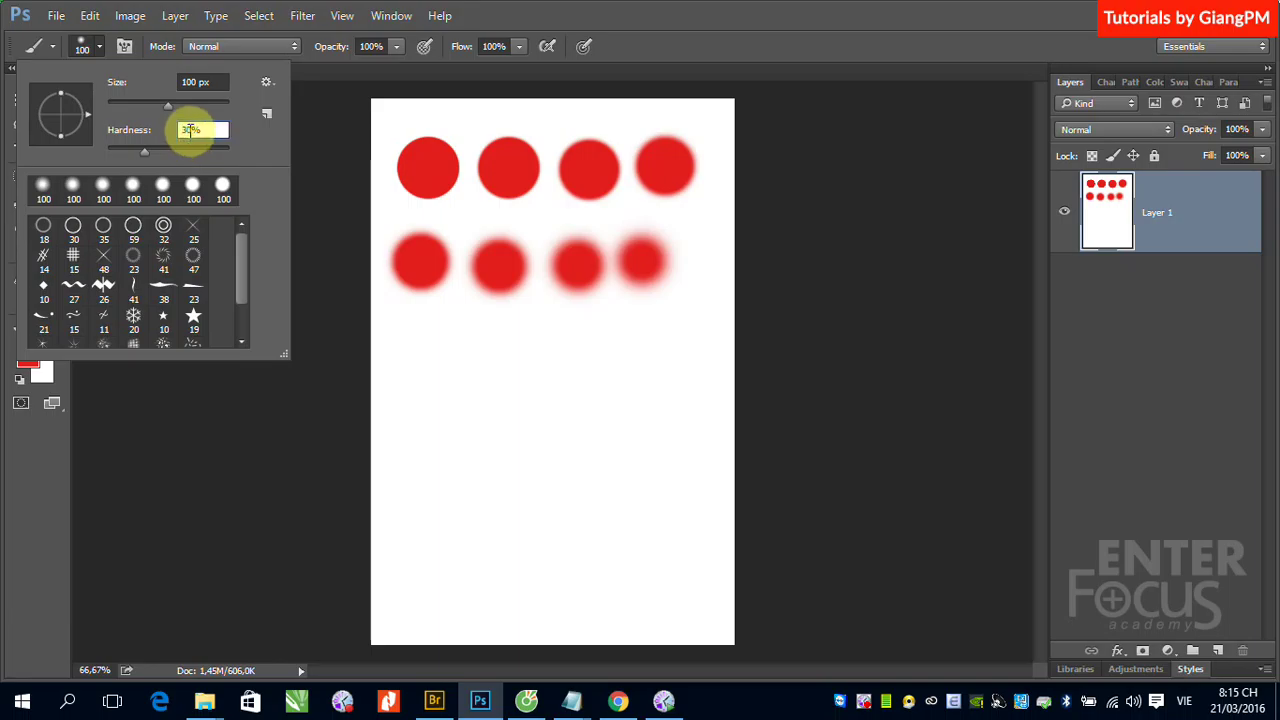
type("20")
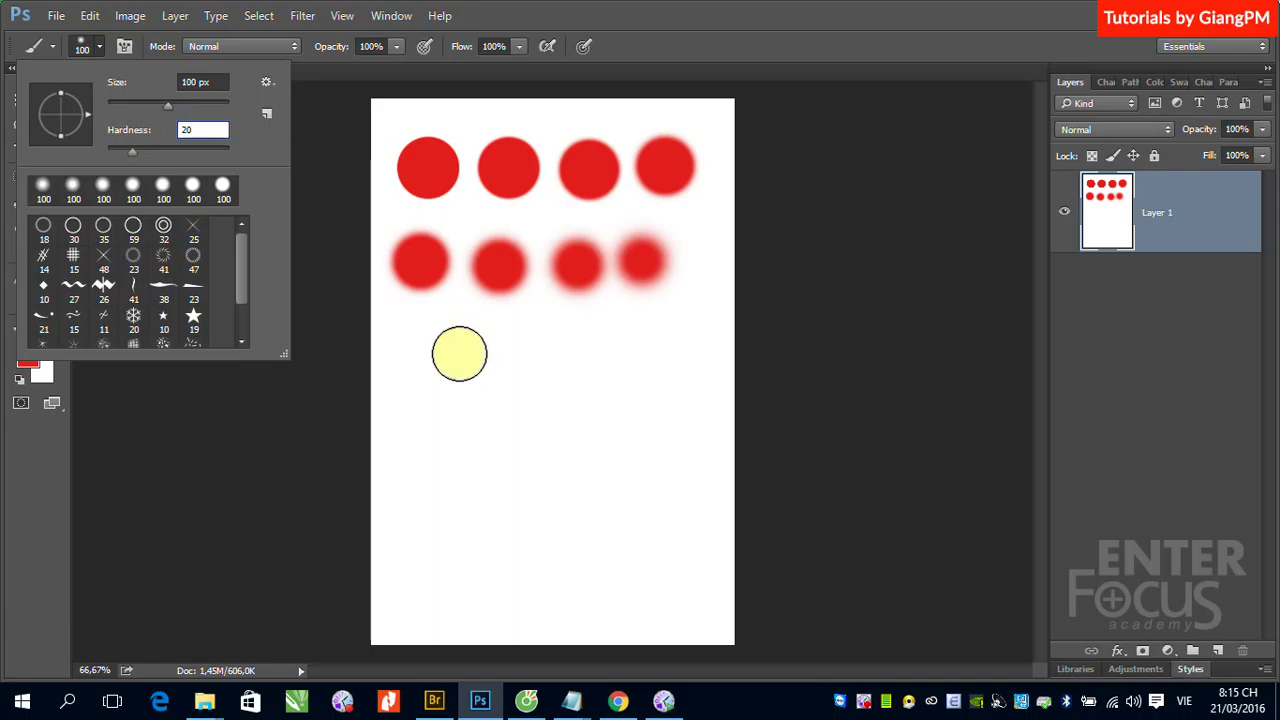
left_click(432, 350)
left_click(99, 47)
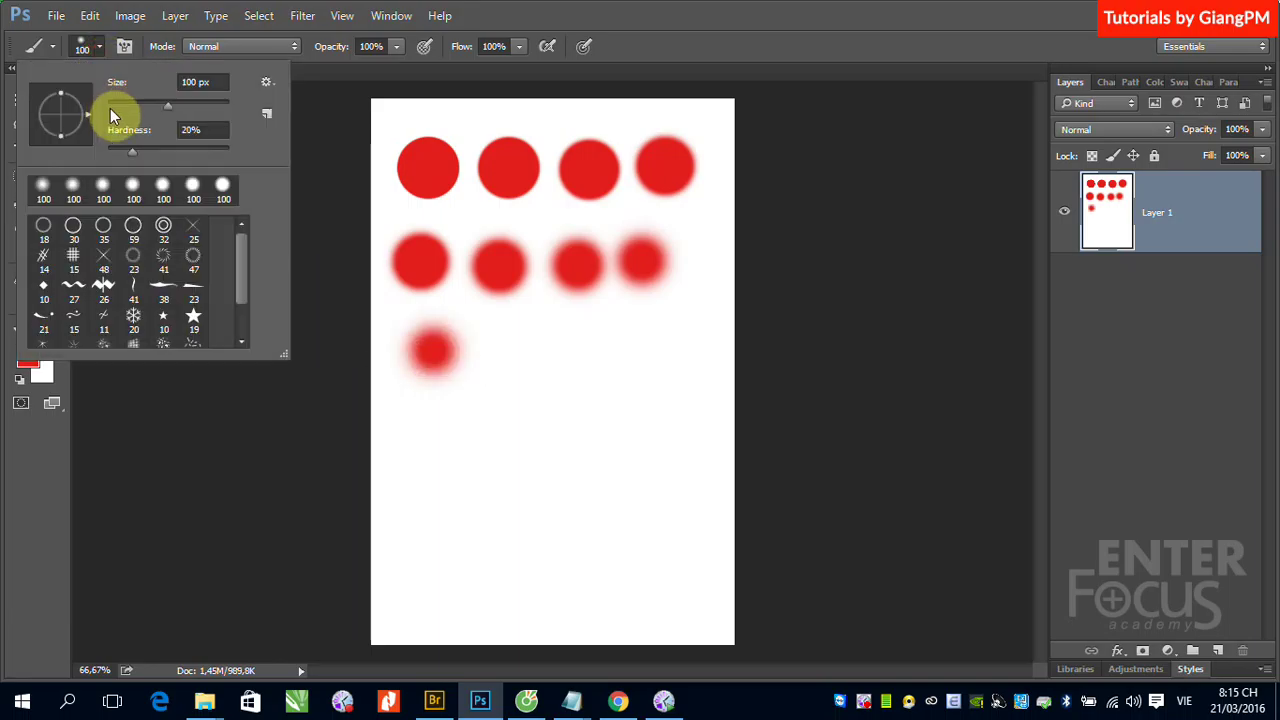
double_click(189, 130)
type("0")
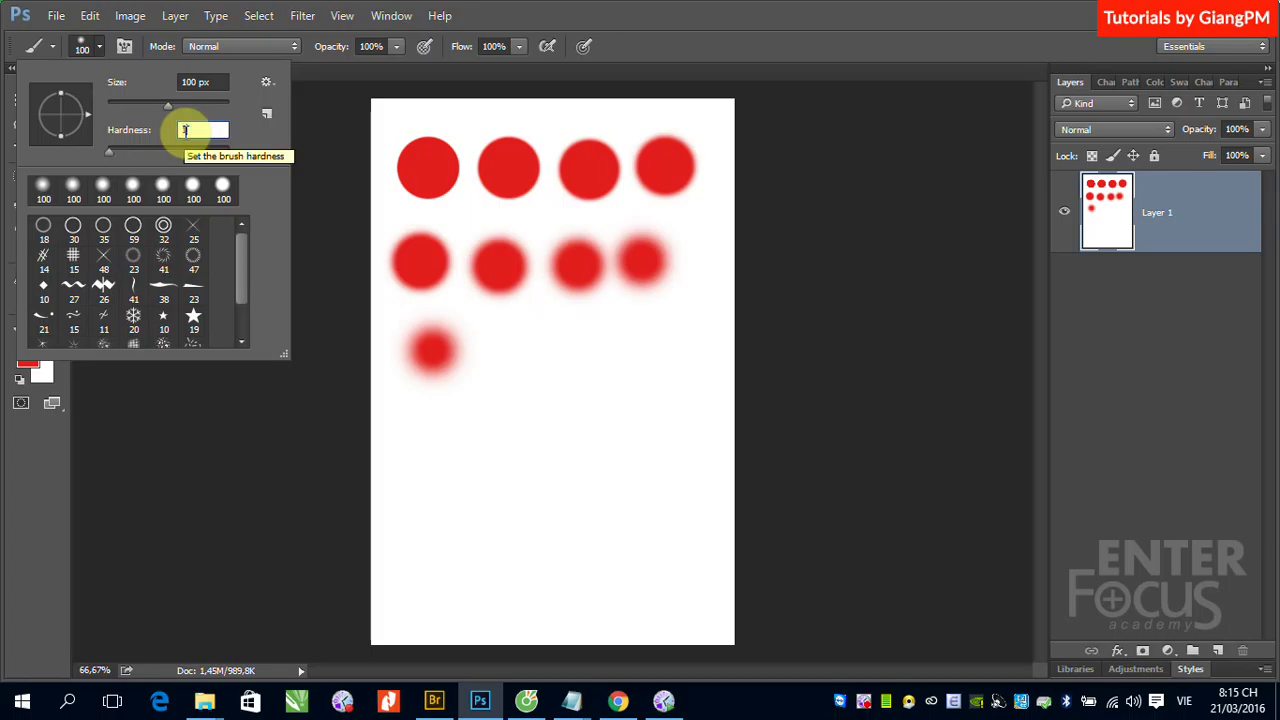
left_click(501, 348)
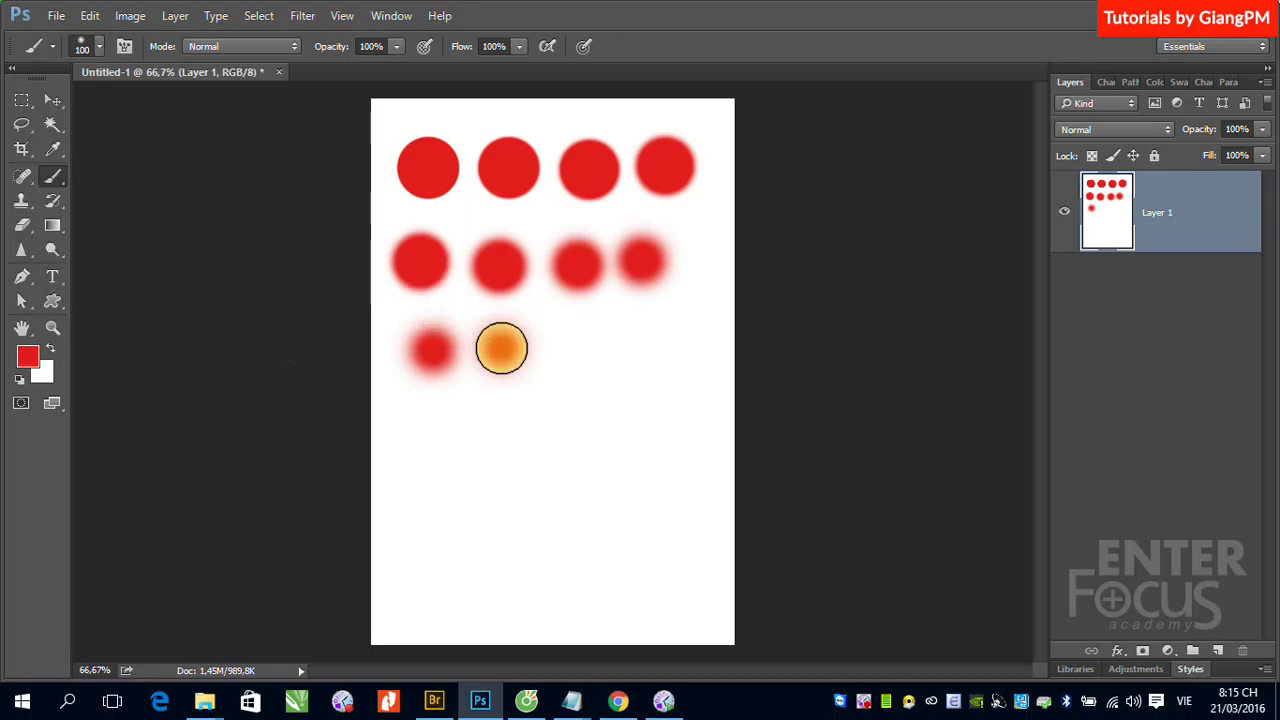
Step: Drop hardness to 0% and stamp three fully feathered dots, two lower down
left_click(99, 47)
left_click_drag(120, 152, 108, 152)
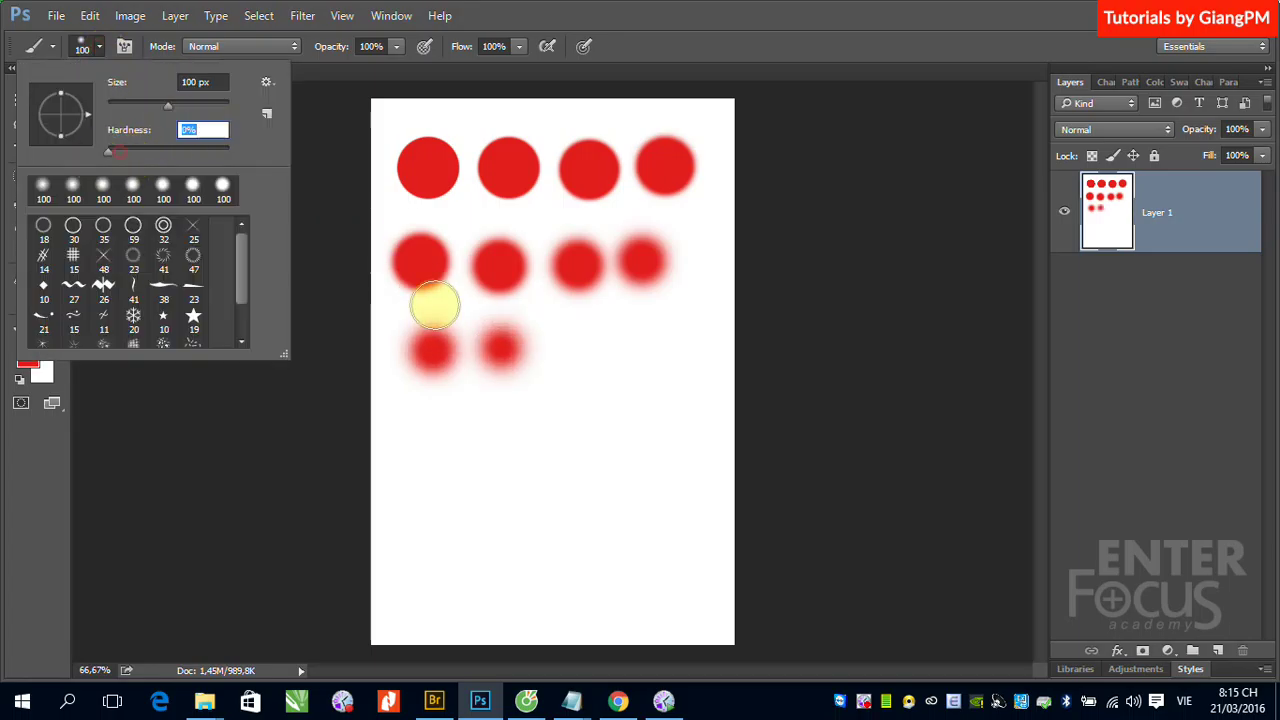
left_click(572, 350)
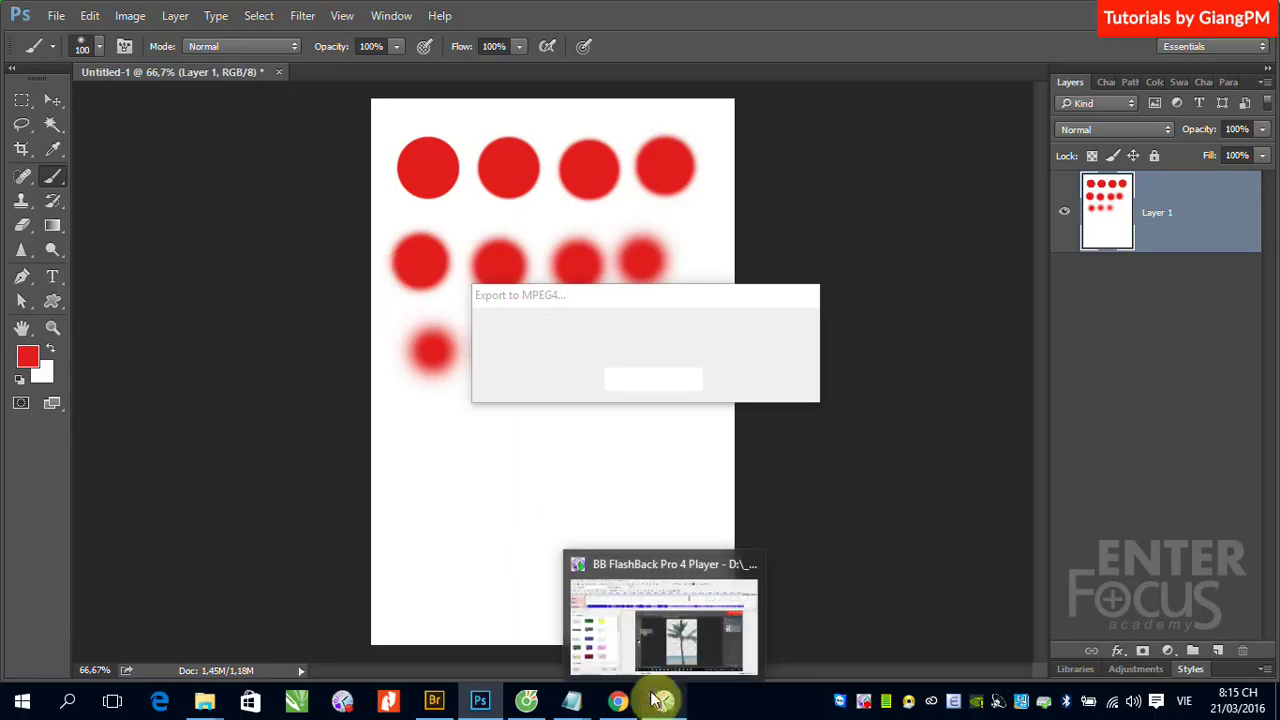
mouse_move(663, 701)
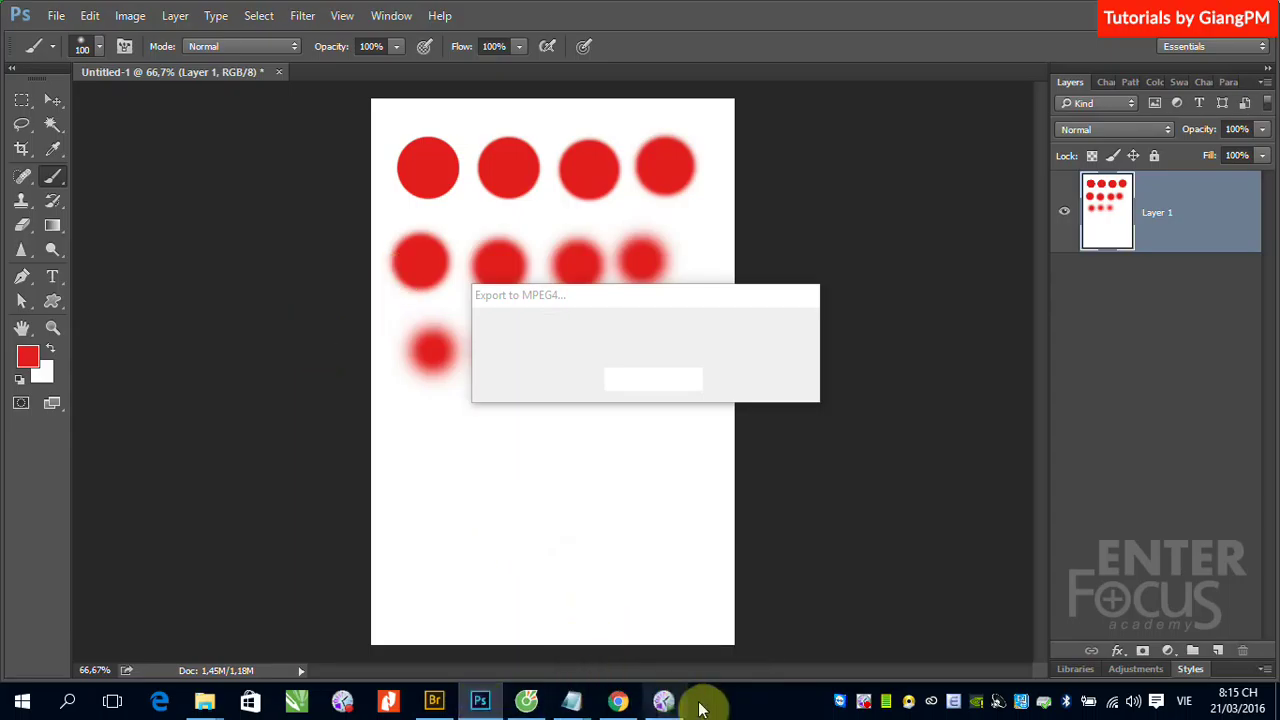
left_click(443, 478)
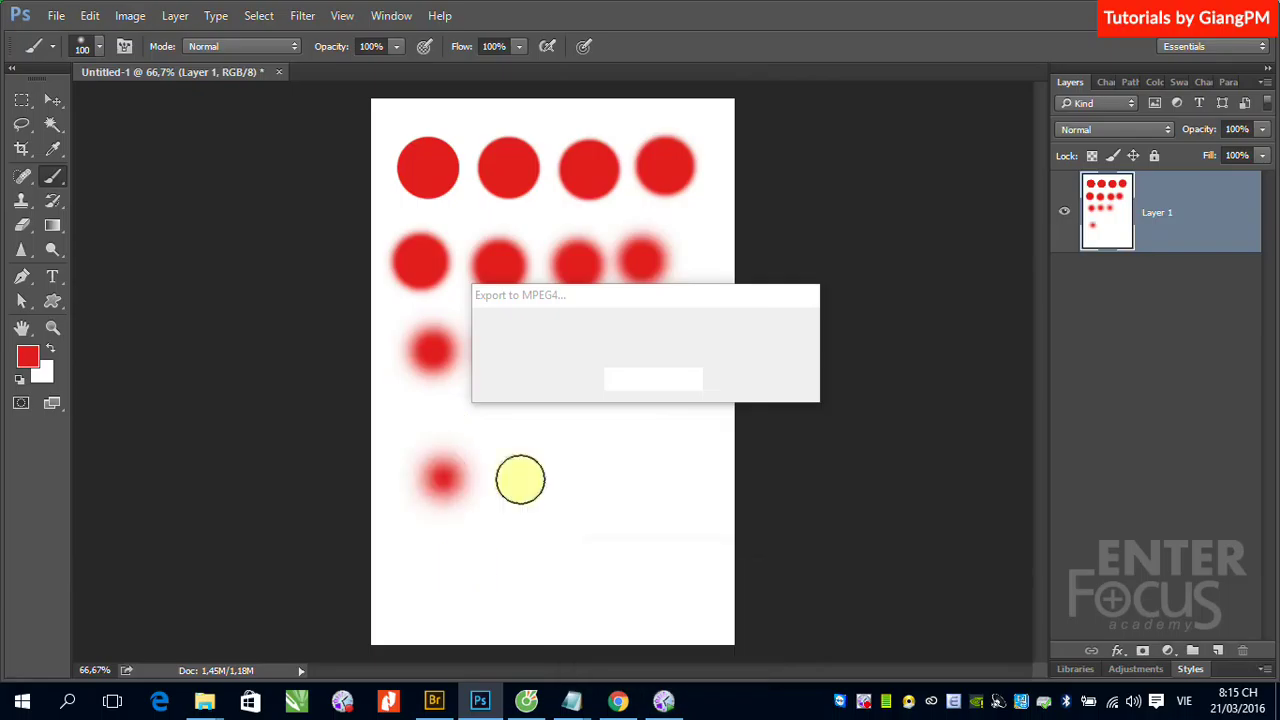
left_click(555, 483)
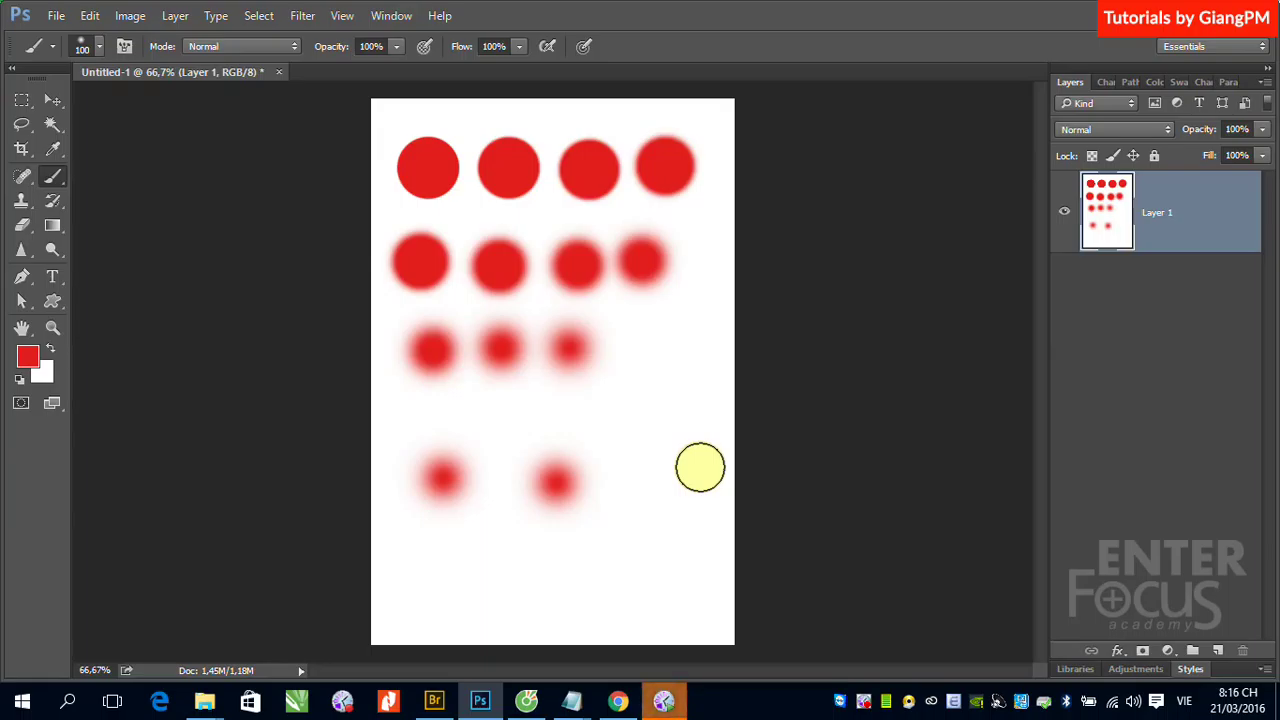
left_click(399, 46)
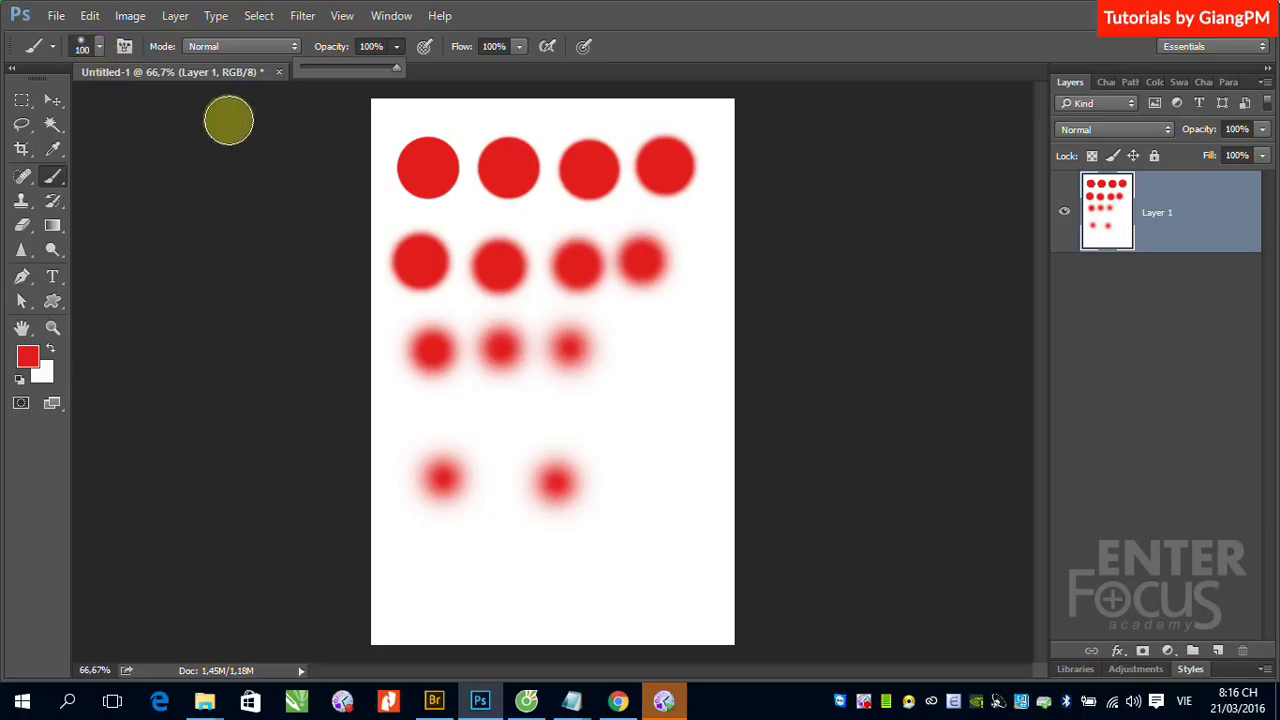
Step: Clear the layer, raise hardness back up, and stamp a hard red circle top-left
key("Delete")
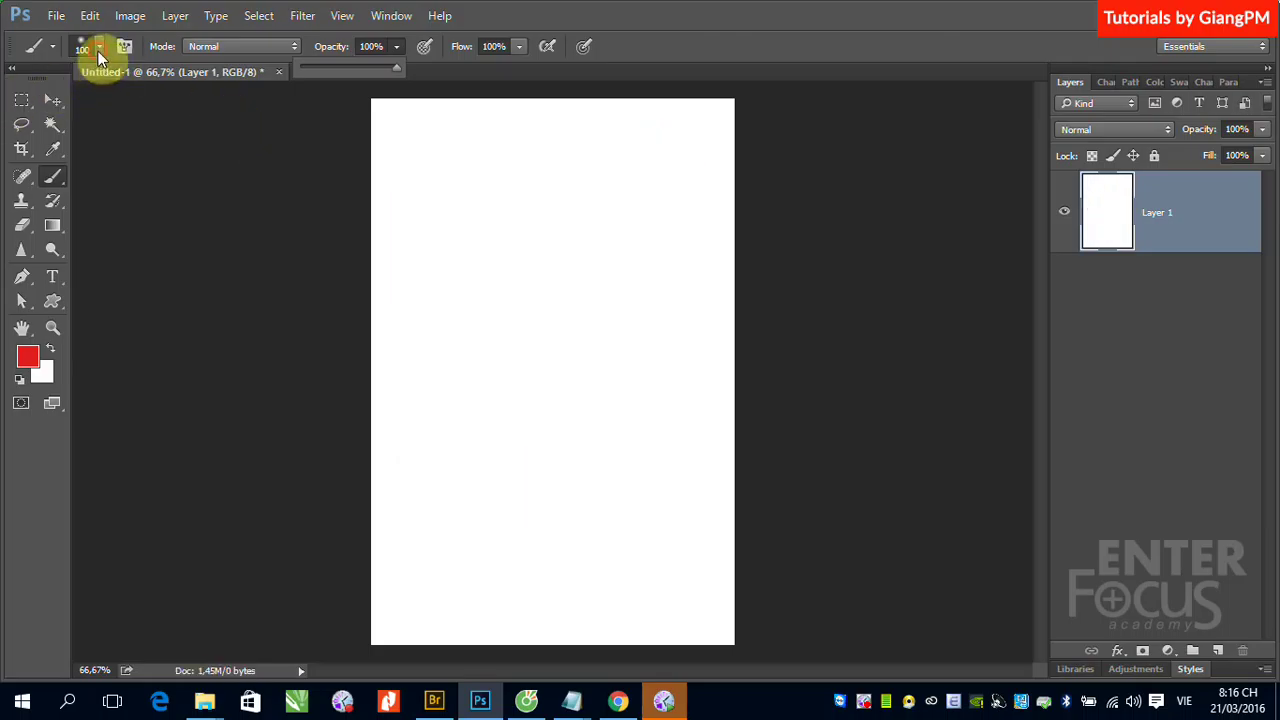
left_click(98, 51)
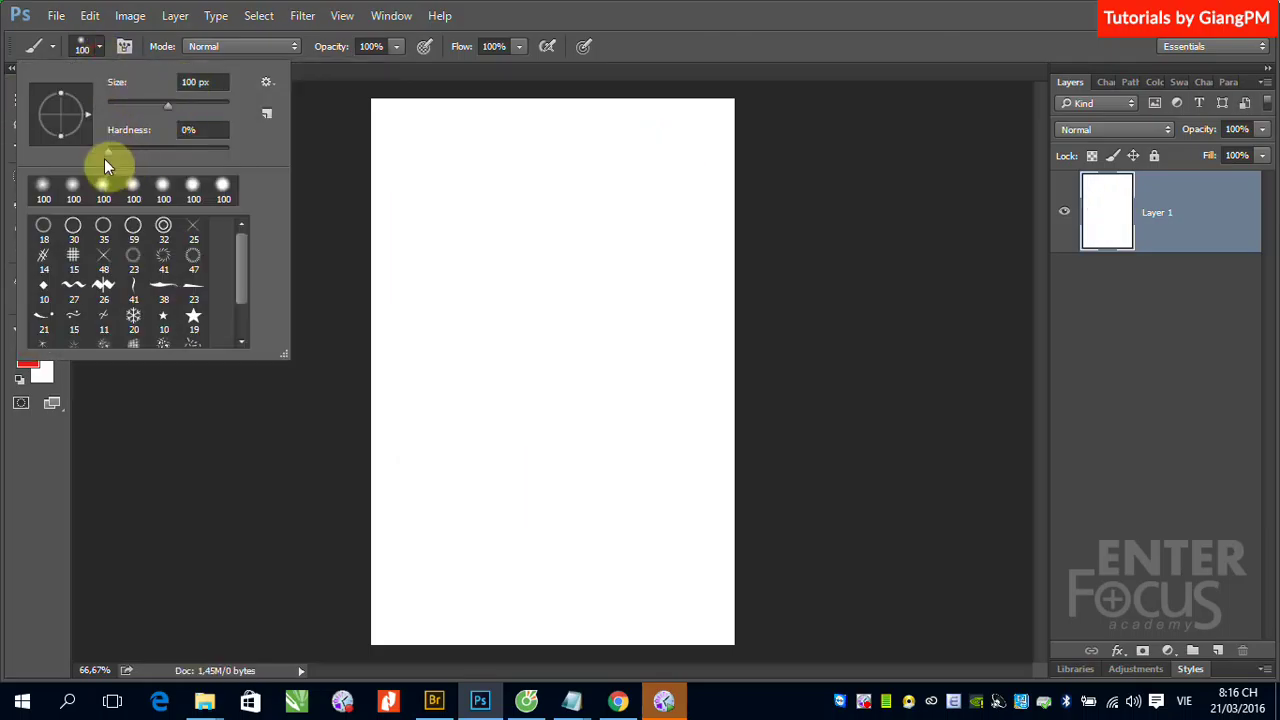
left_click_drag(111, 149, 230, 150)
left_click(648, 10)
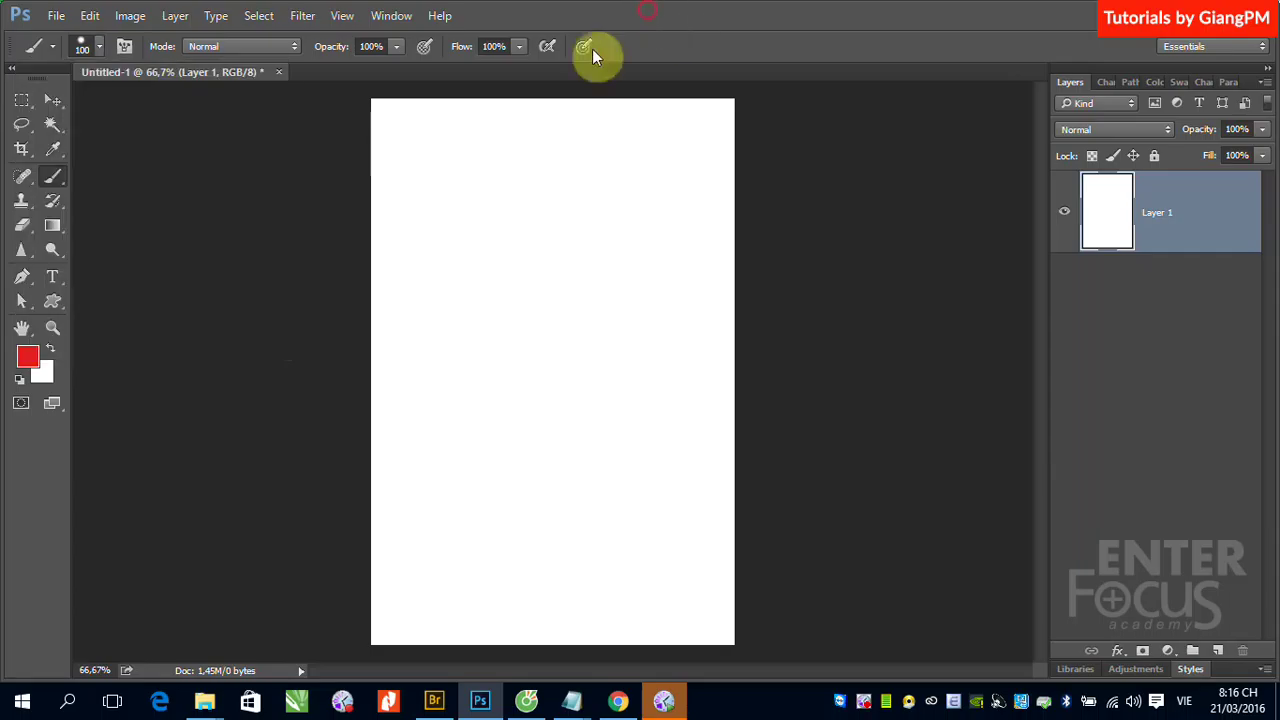
left_click(433, 155)
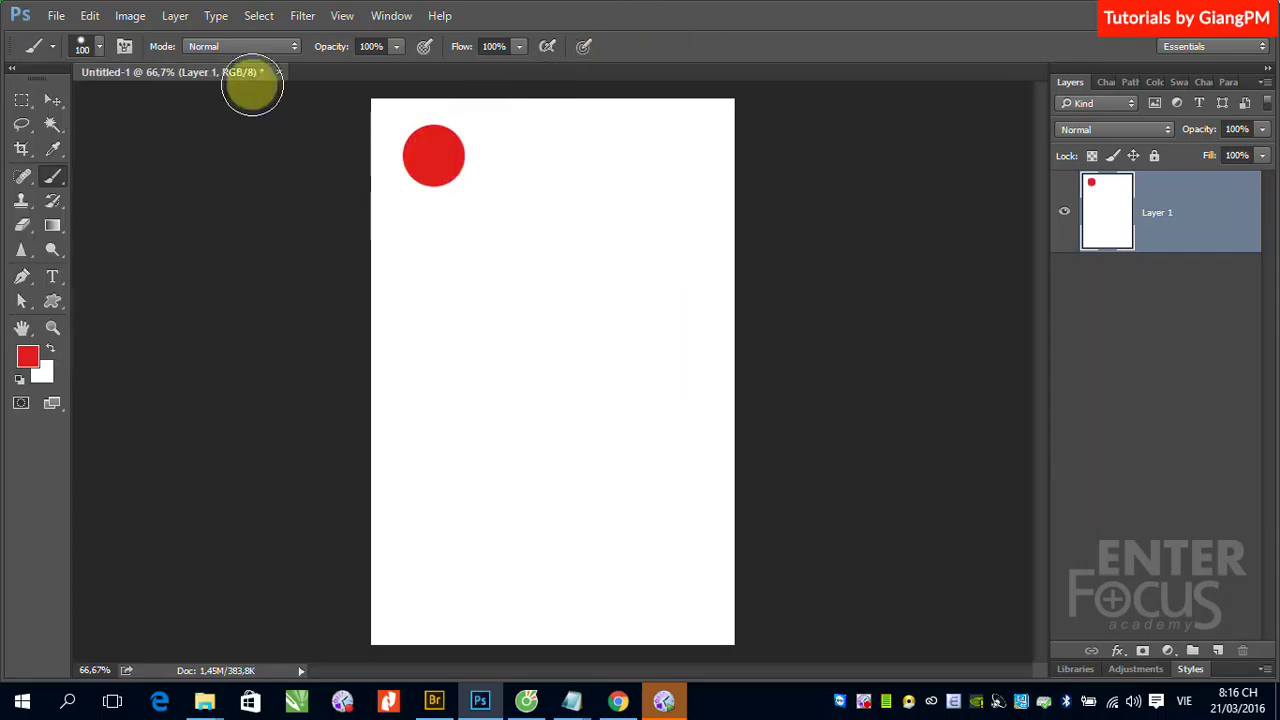
Step: Stamp two more circles to the right at 68% and 27% opacity
left_click(397, 46)
left_click_drag(395, 68, 366, 67)
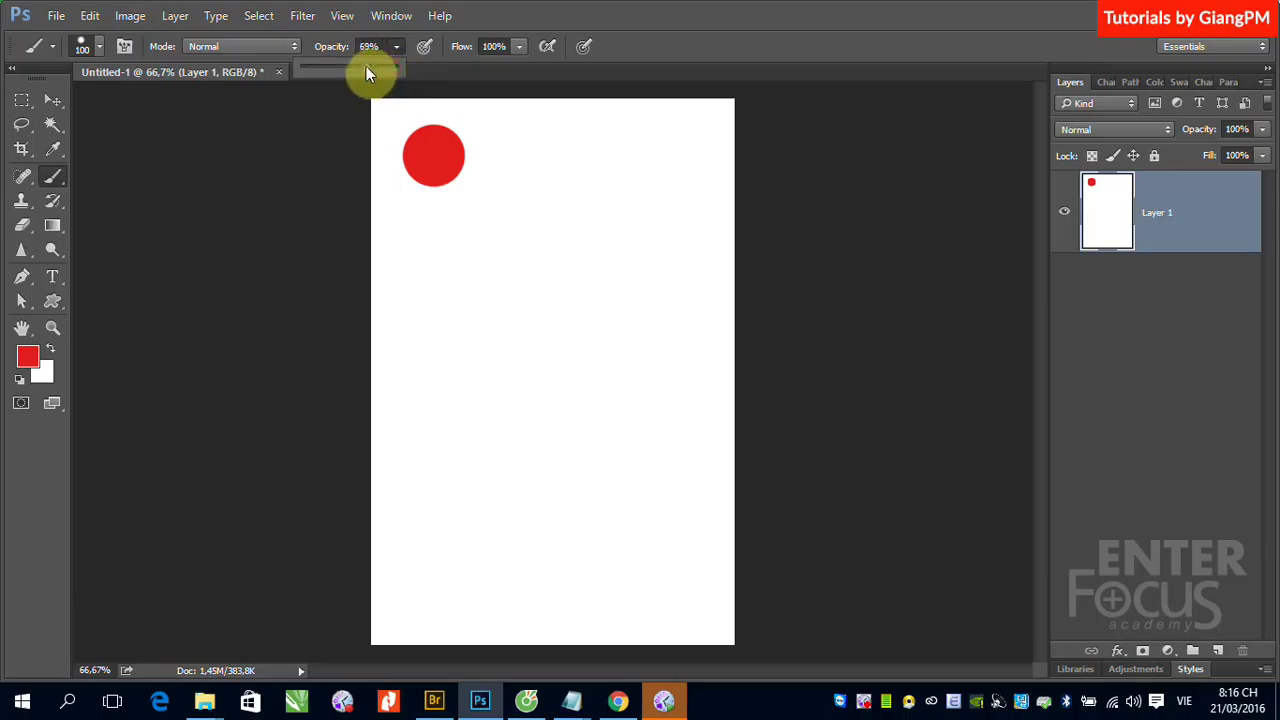
left_click(506, 153)
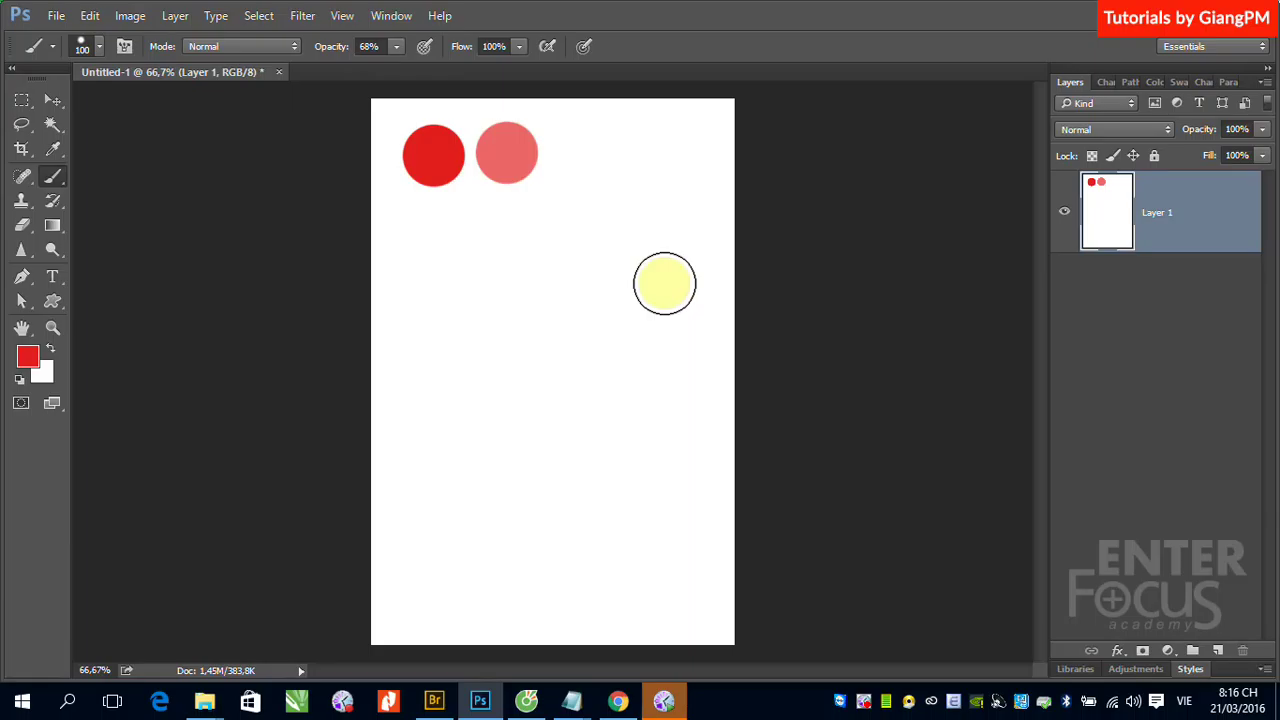
left_click(397, 47)
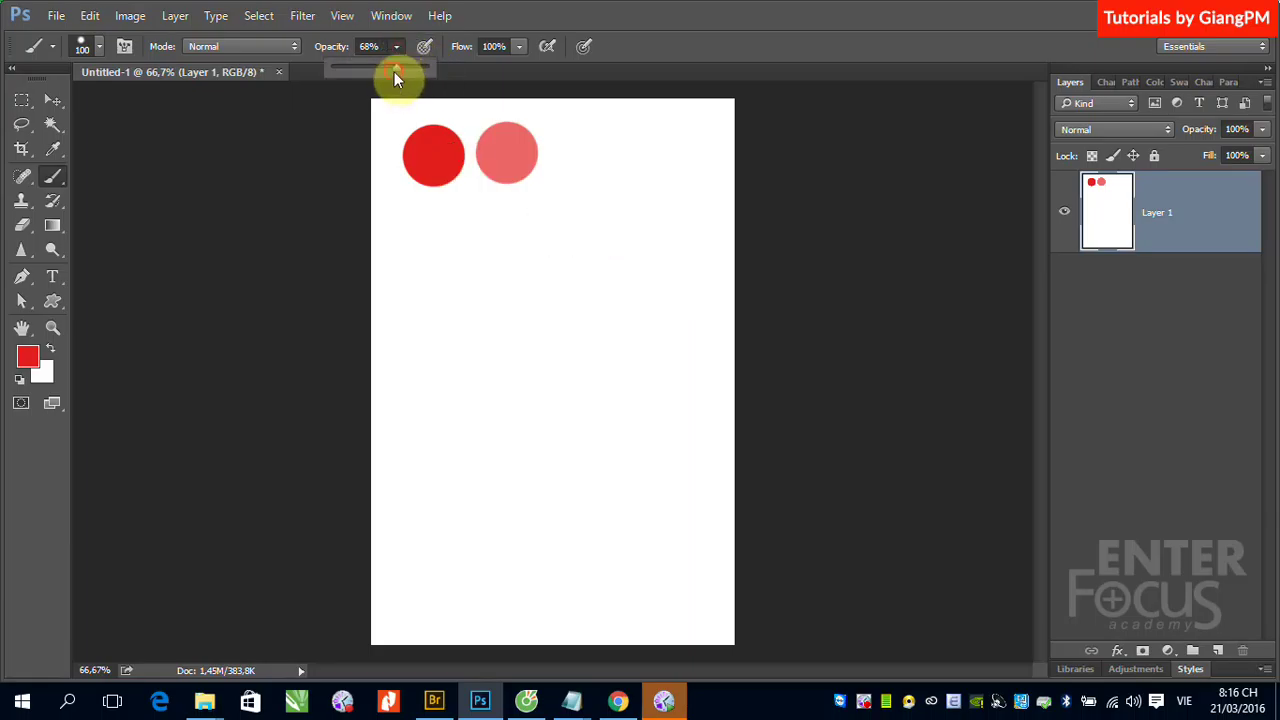
left_click_drag(397, 78, 357, 77)
left_click(580, 151)
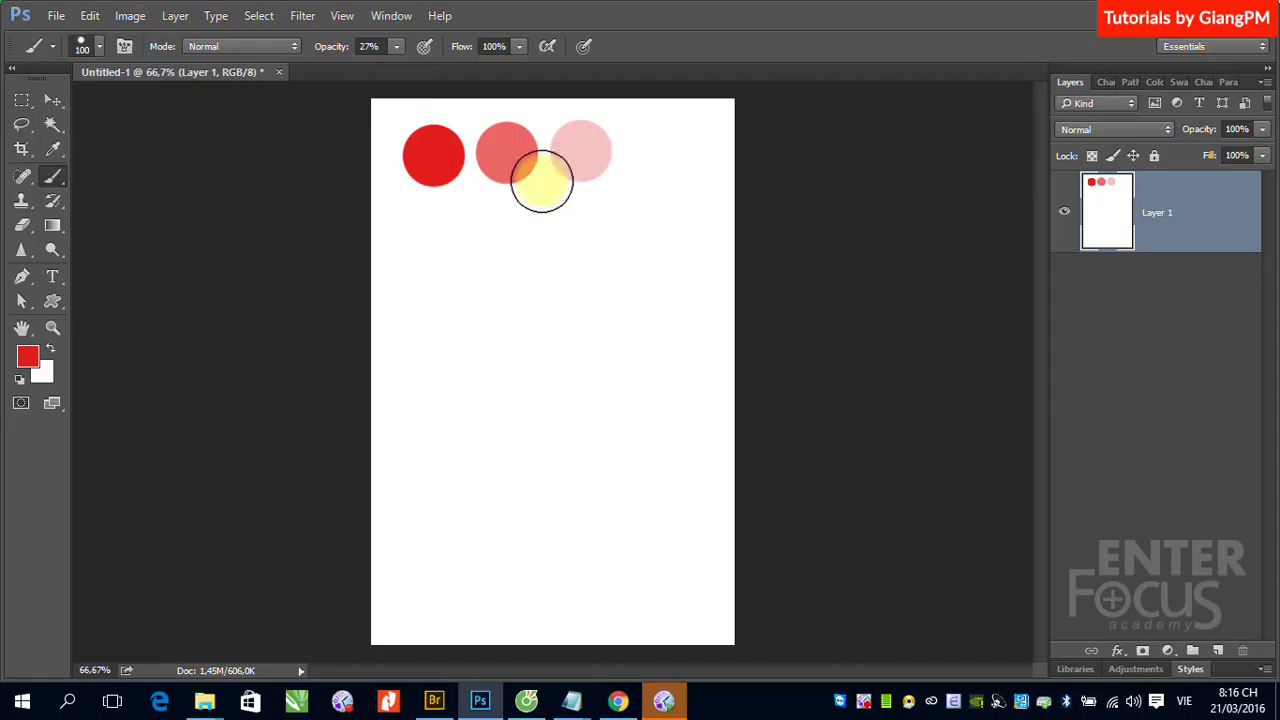
Step: Restore the brush opacity to 100%
left_click(398, 47)
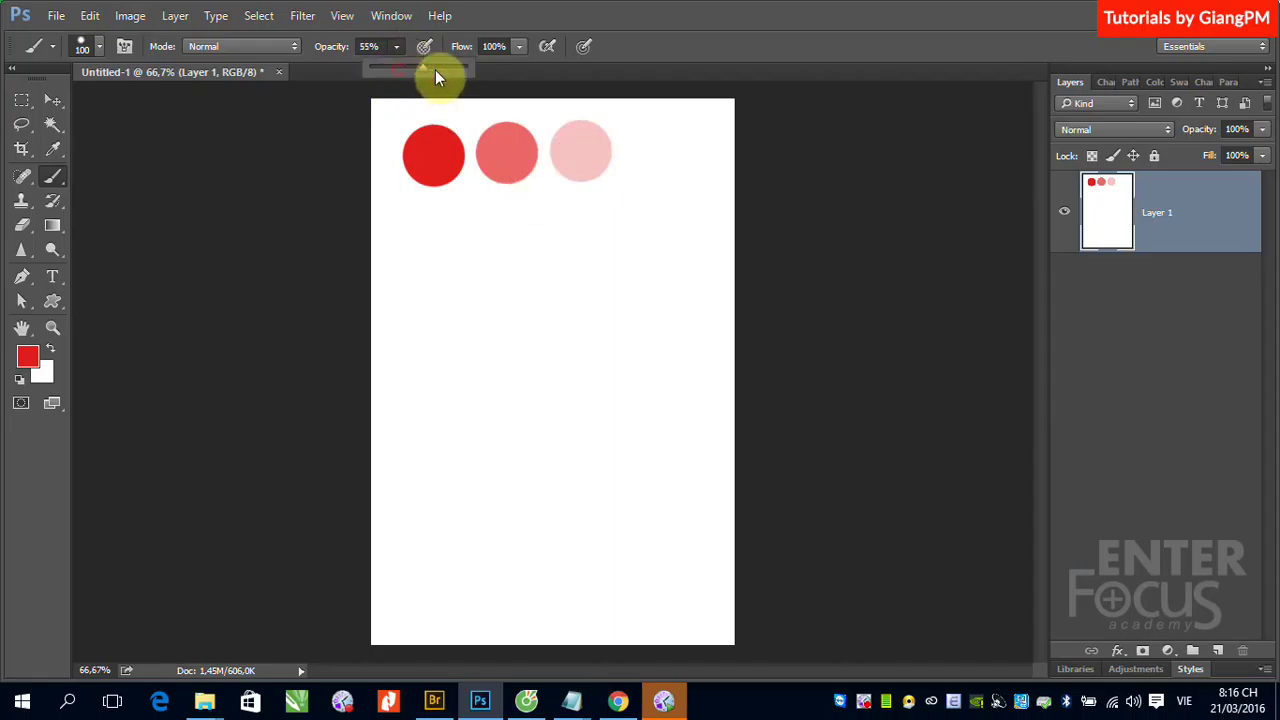
left_click_drag(400, 72, 532, 68)
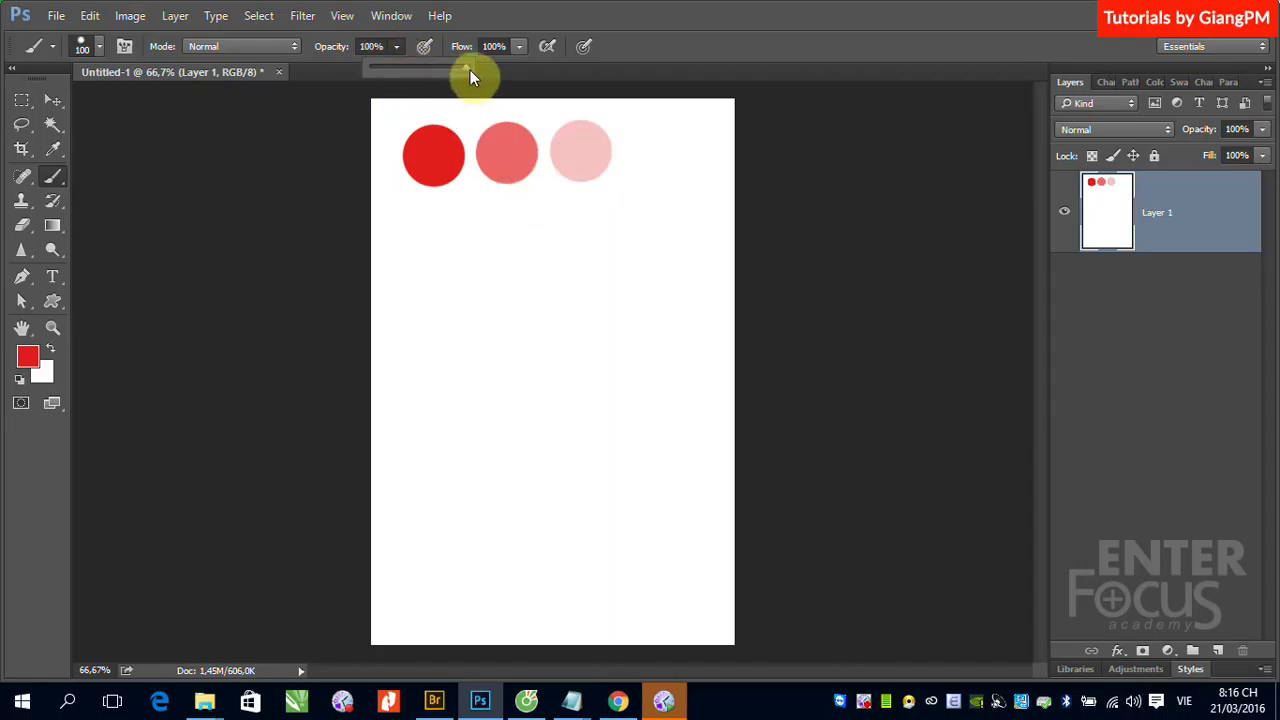
left_click(520, 47)
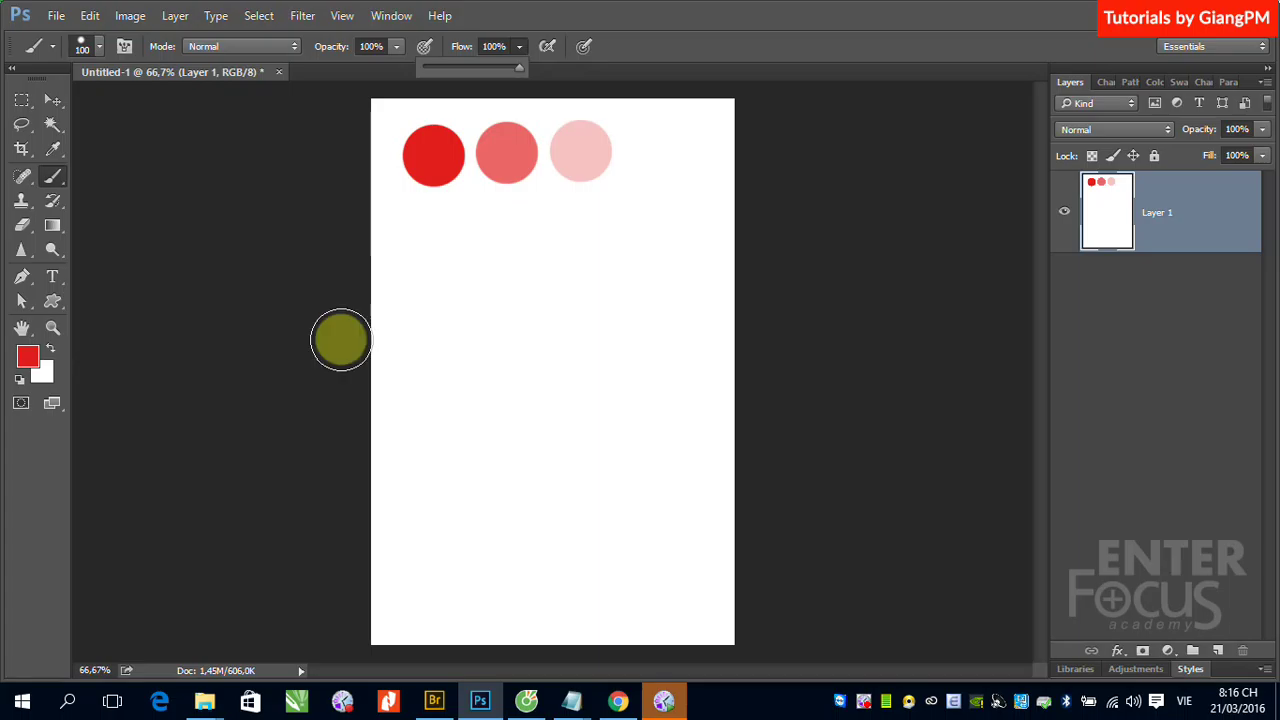
Step: Paint a solid red stroke, then a semi-transparent one below it at 59% flow
left_click_drag(417, 323, 658, 268)
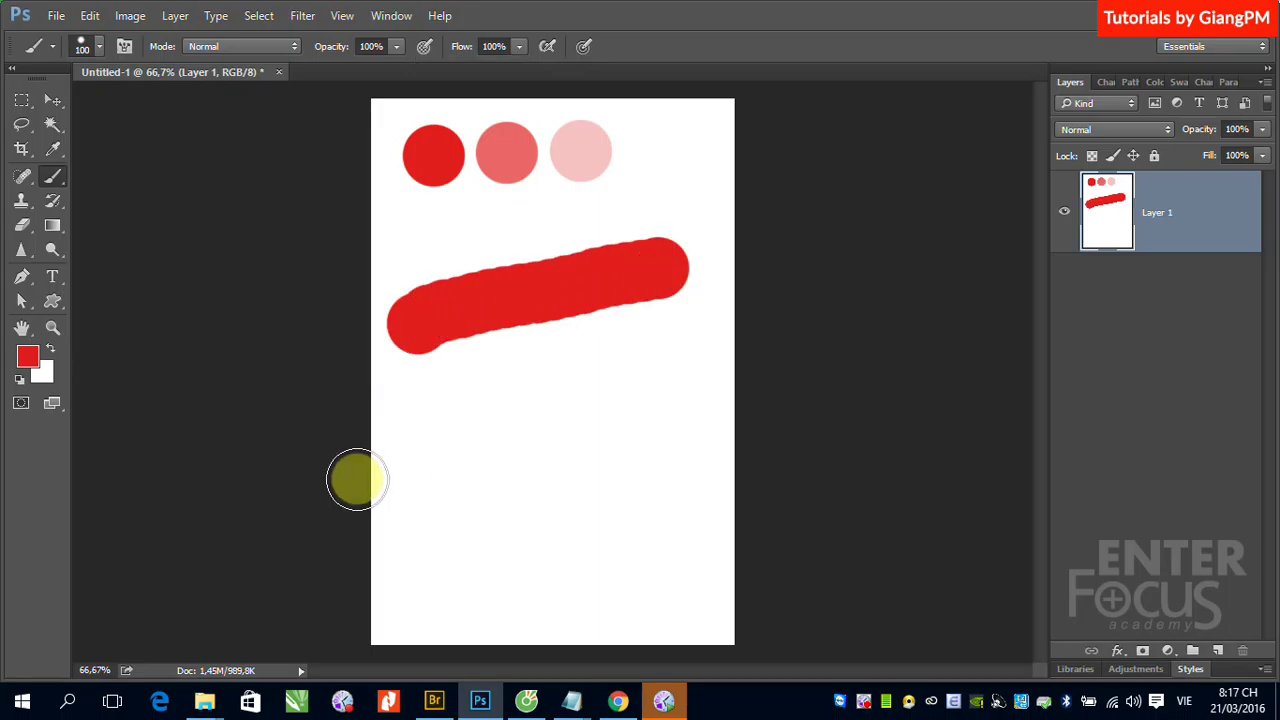
left_click(519, 47)
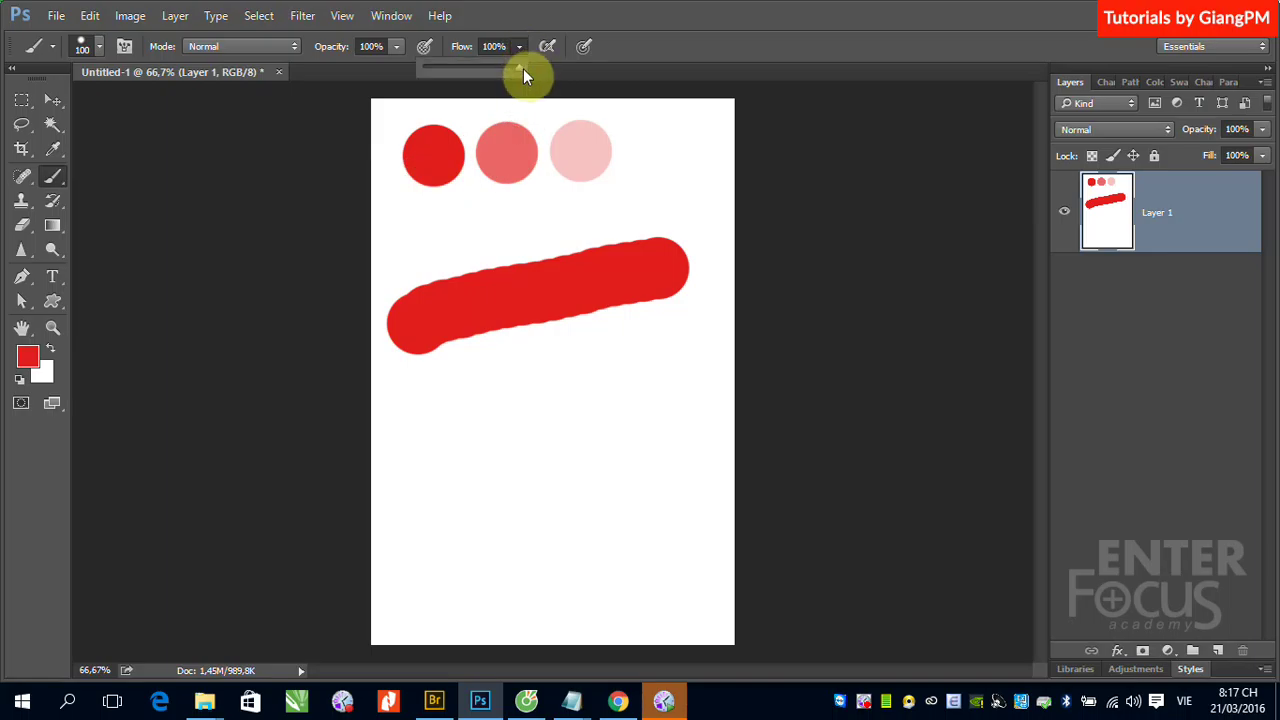
left_click_drag(521, 68, 482, 68)
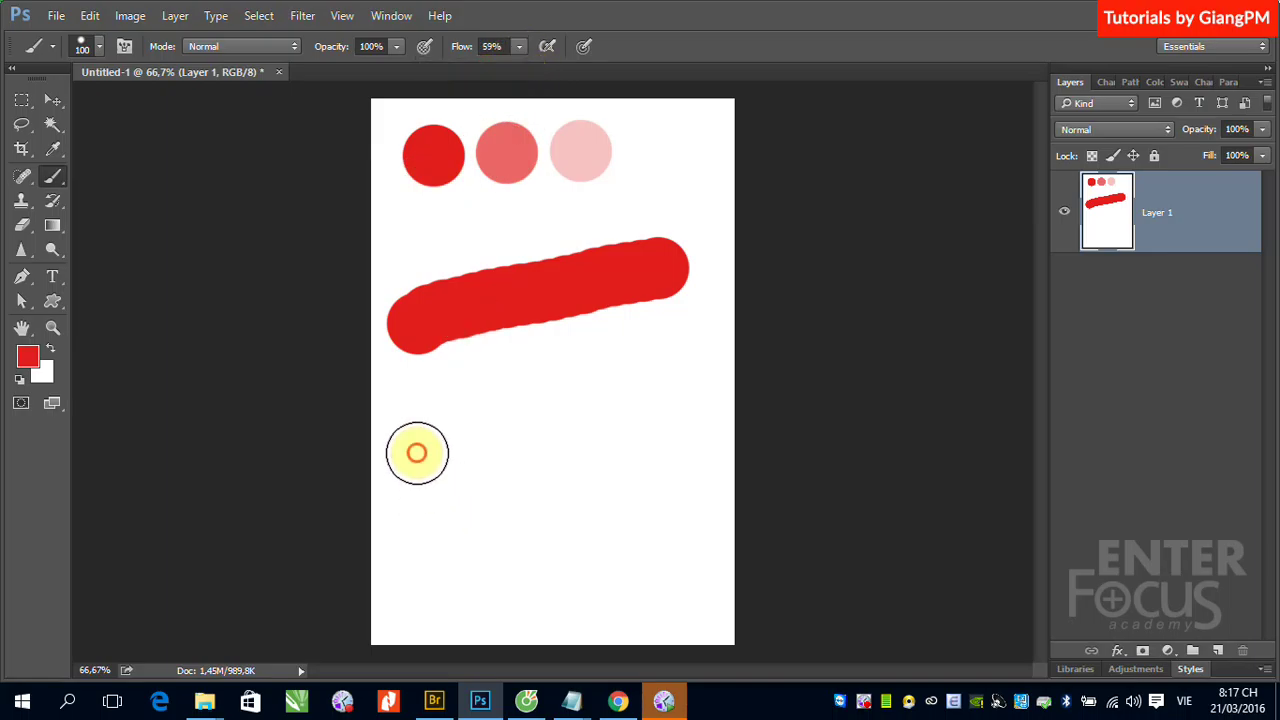
left_click_drag(417, 453, 648, 410)
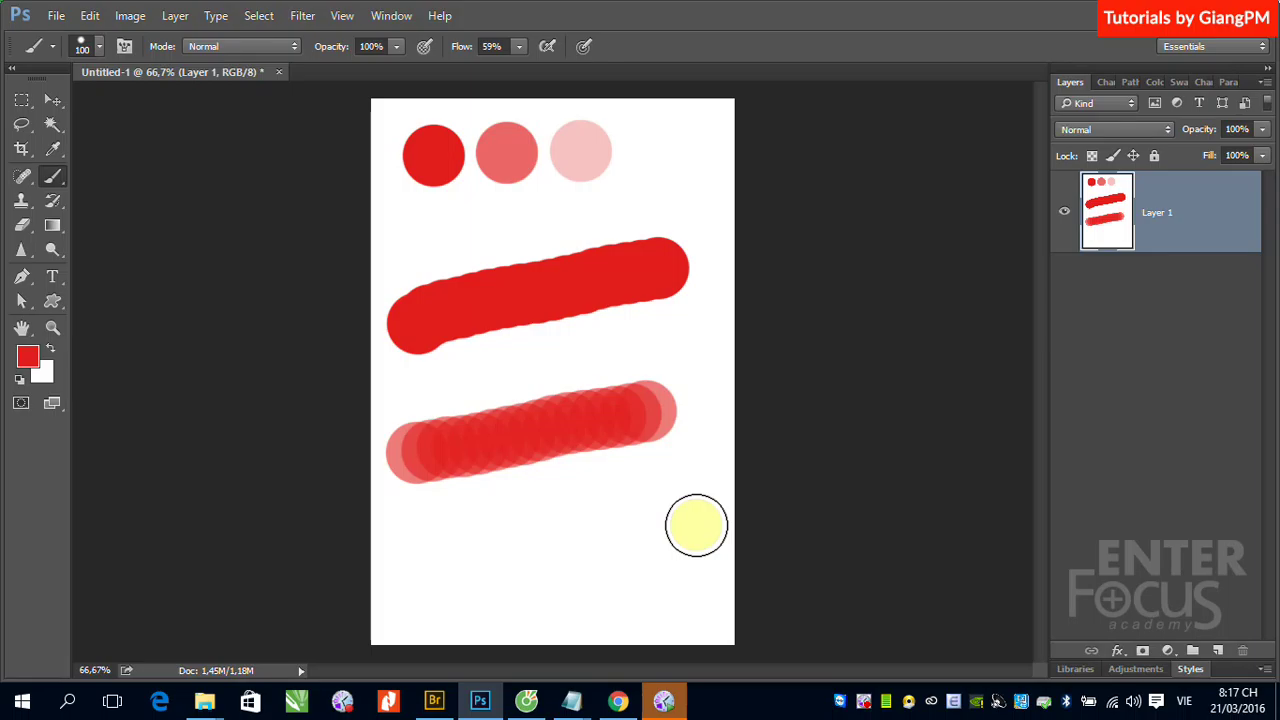
Step: Paint a faint pink stroke at 8% flow in two passes, then restore flow to 100%
left_click(520, 46)
left_click_drag(474, 75, 471, 75)
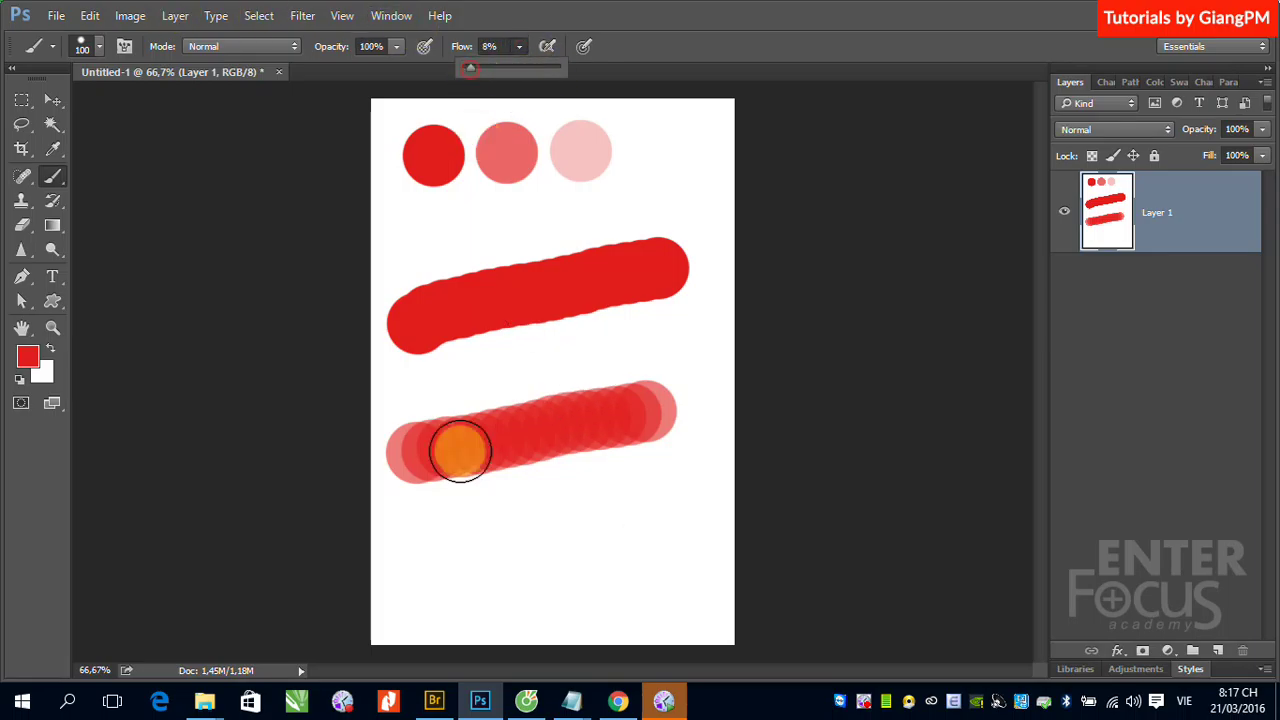
left_click_drag(418, 558, 722, 478)
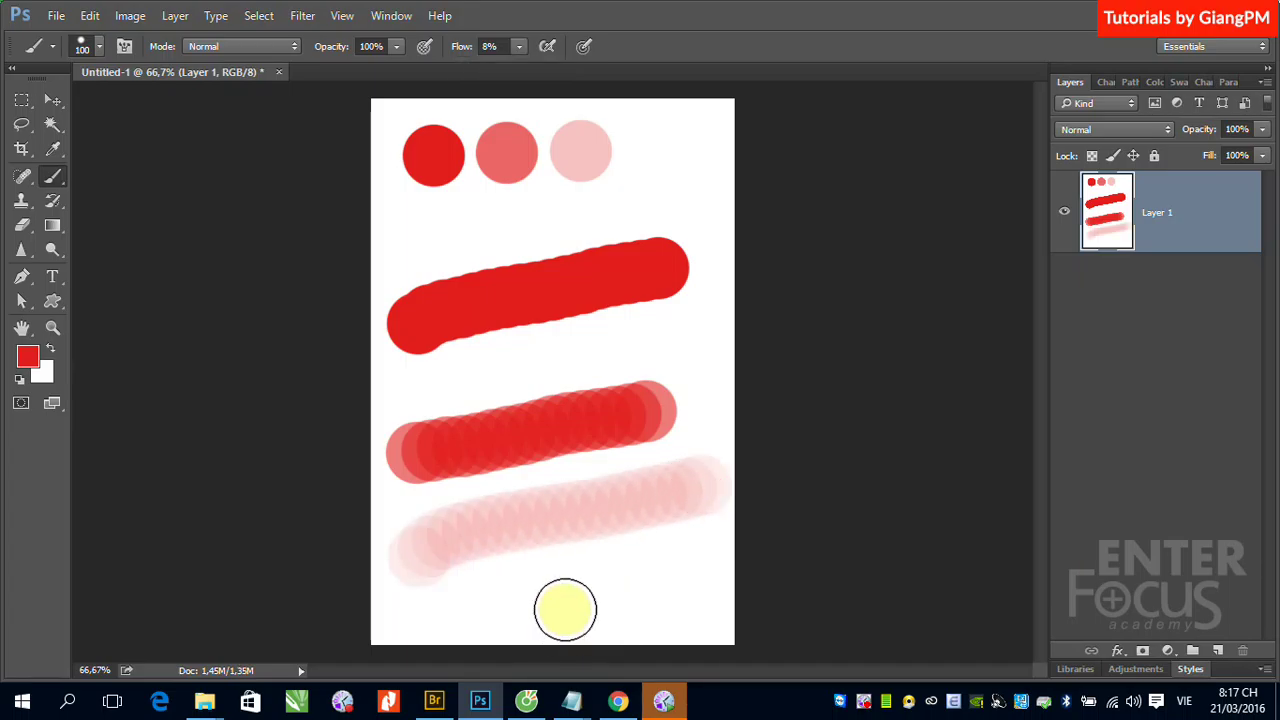
left_click(425, 552)
left_click_drag(425, 552, 695, 485)
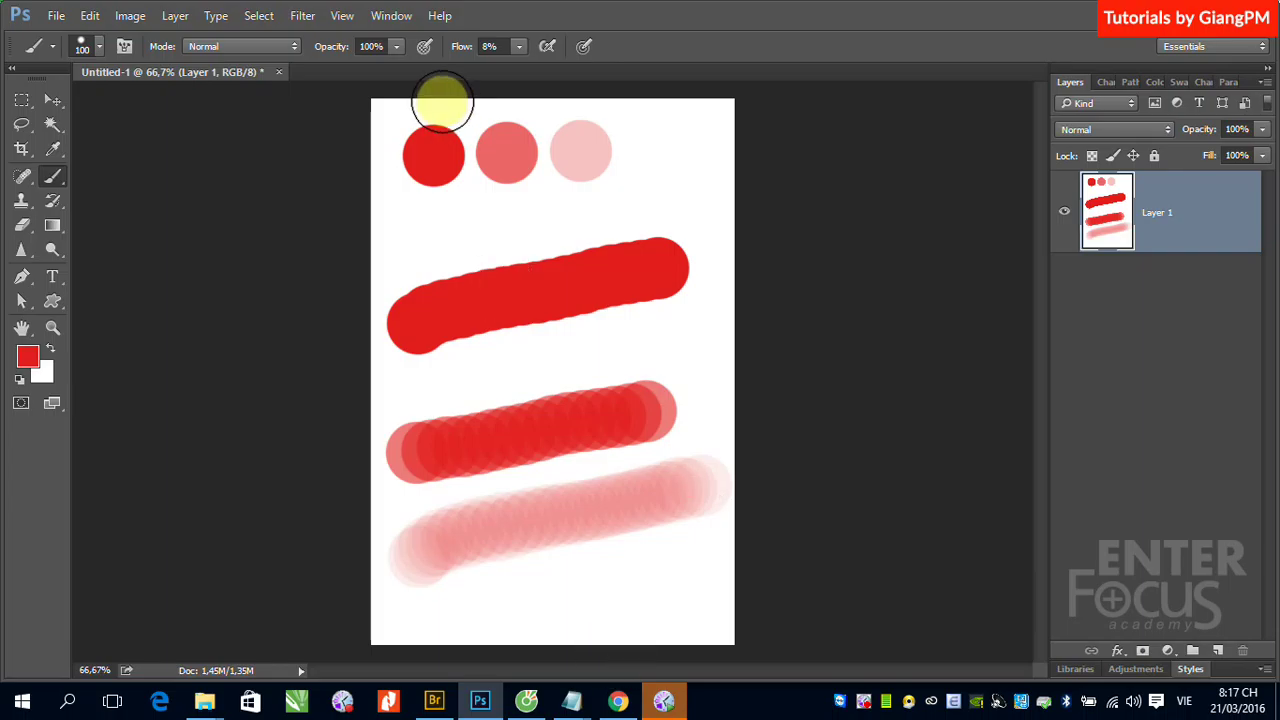
left_click(519, 46)
left_click_drag(526, 75, 621, 70)
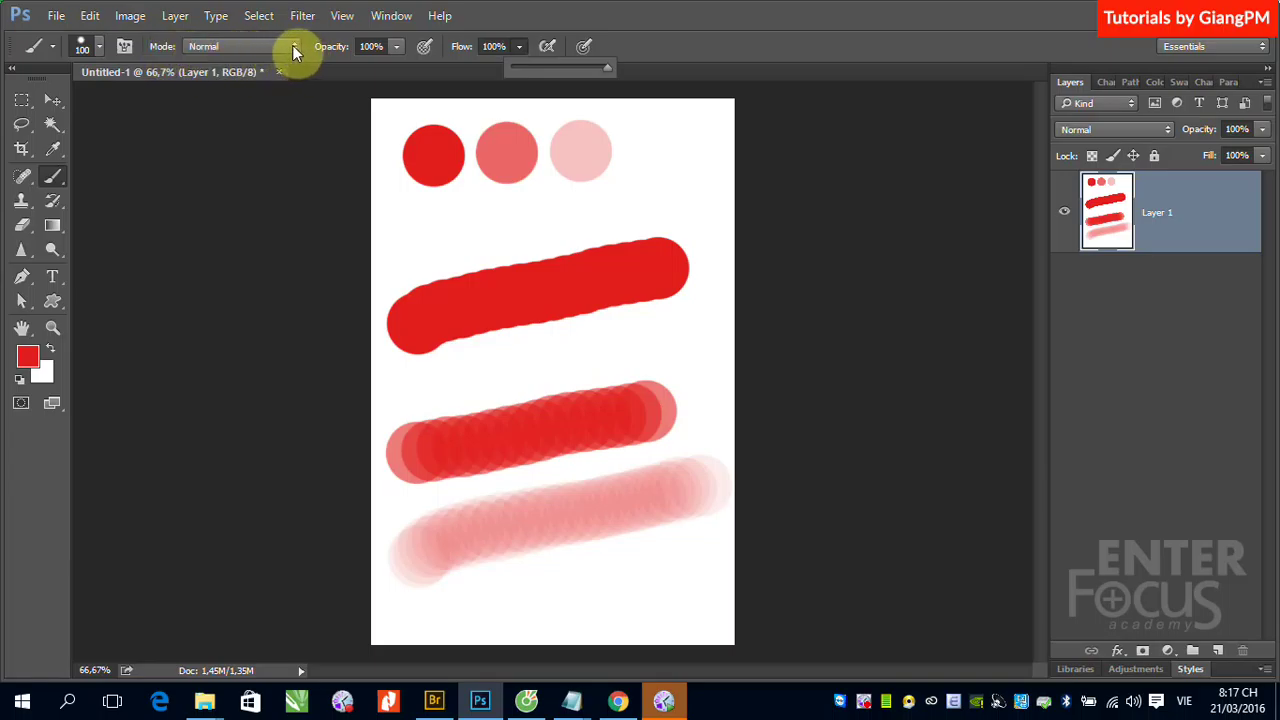
Step: Start a new document and cancel it
left_click(56, 15)
left_click(84, 40)
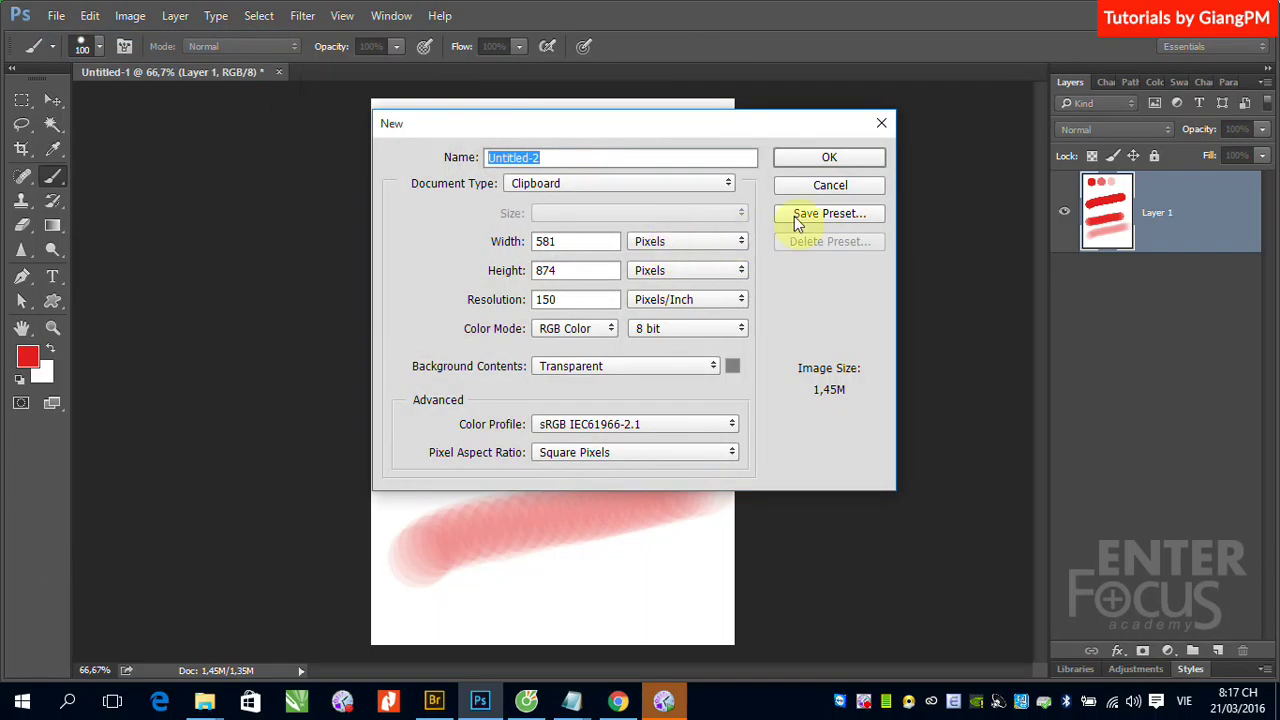
left_click(803, 185)
Step: Open the photo 10-beach-sea-photography.jpg
left_click(56, 15)
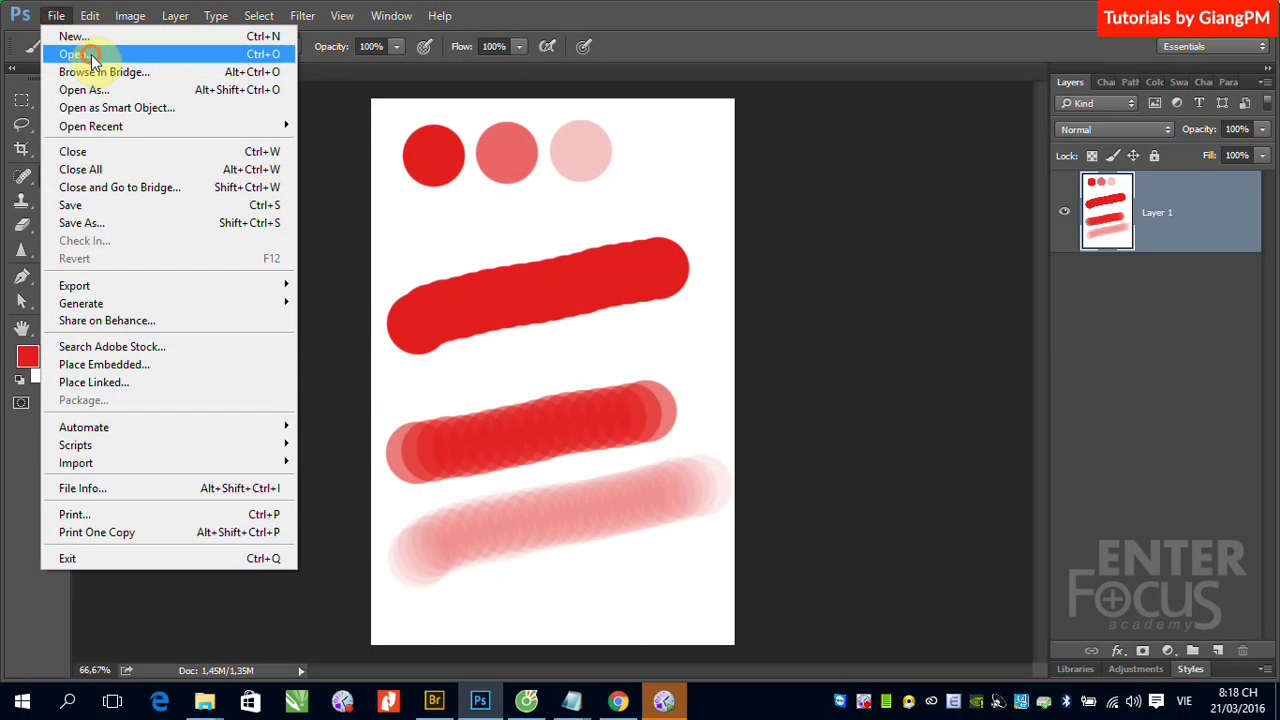
left_click(86, 51)
left_click(370, 290)
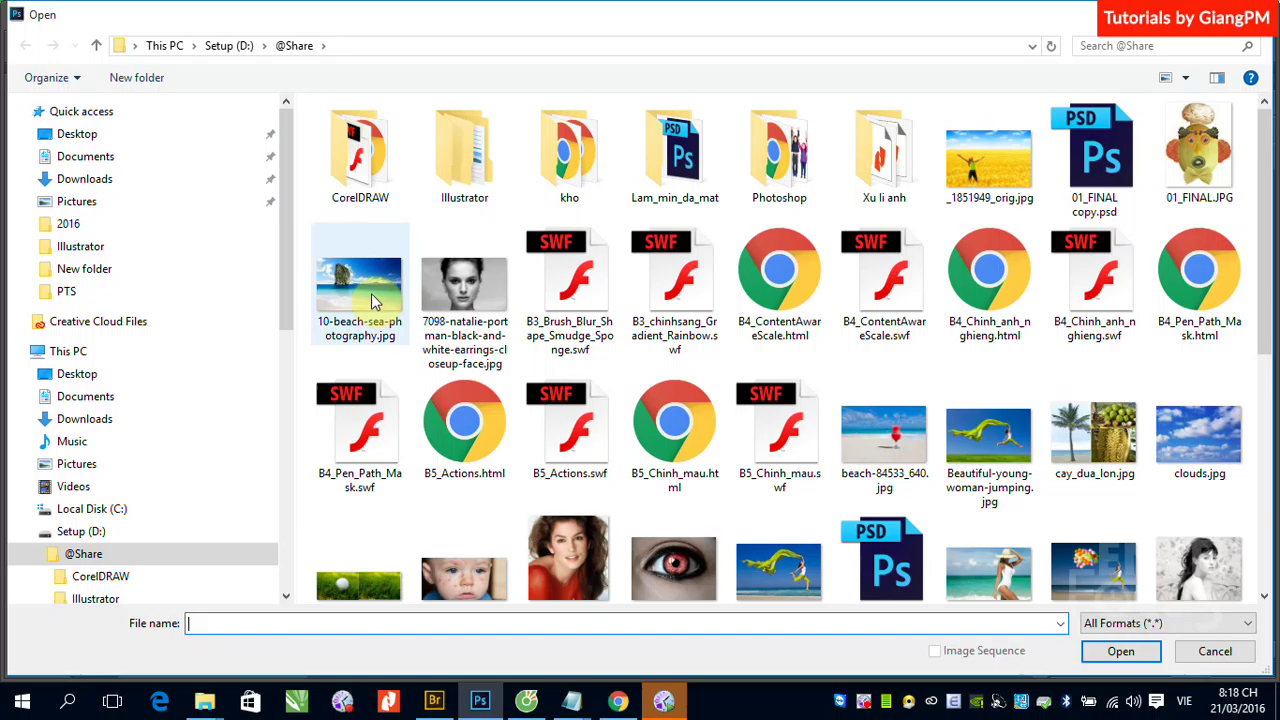
left_click(1130, 655)
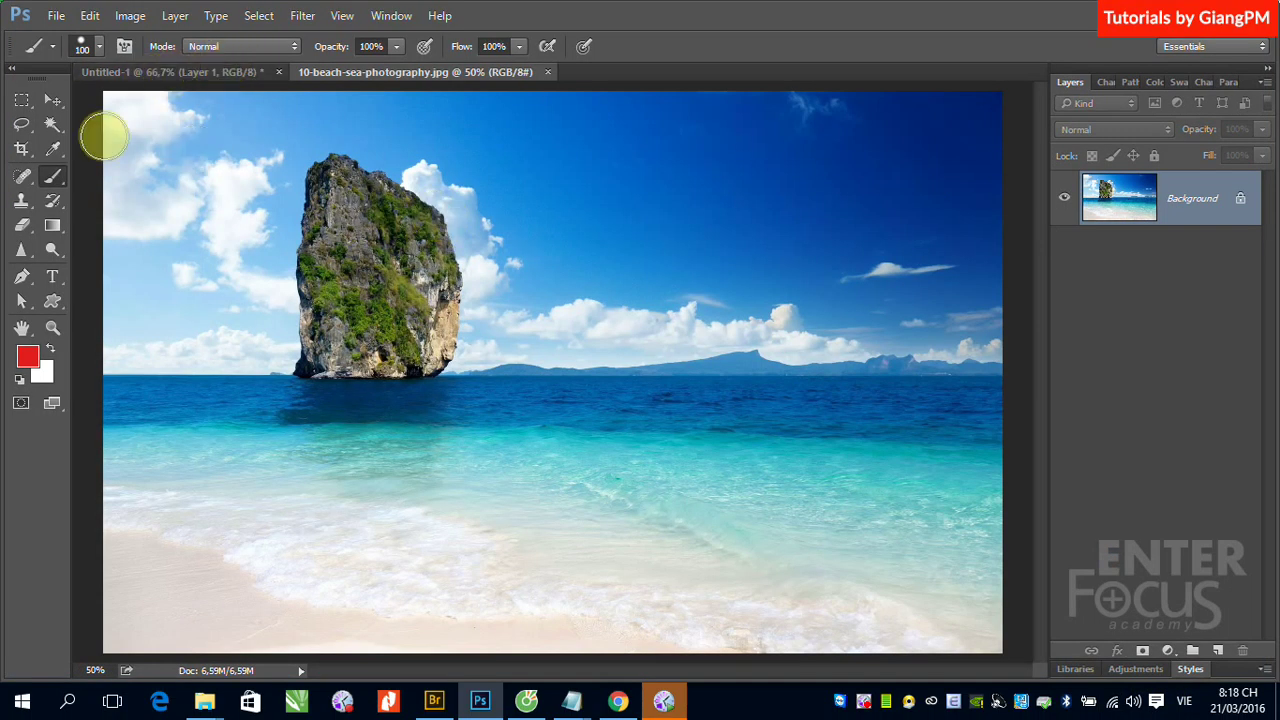
Step: Paint a solid red sky stroke, then Dissolve-mode strokes below, the last at 58% opacity
left_click_drag(514, 171, 817, 171)
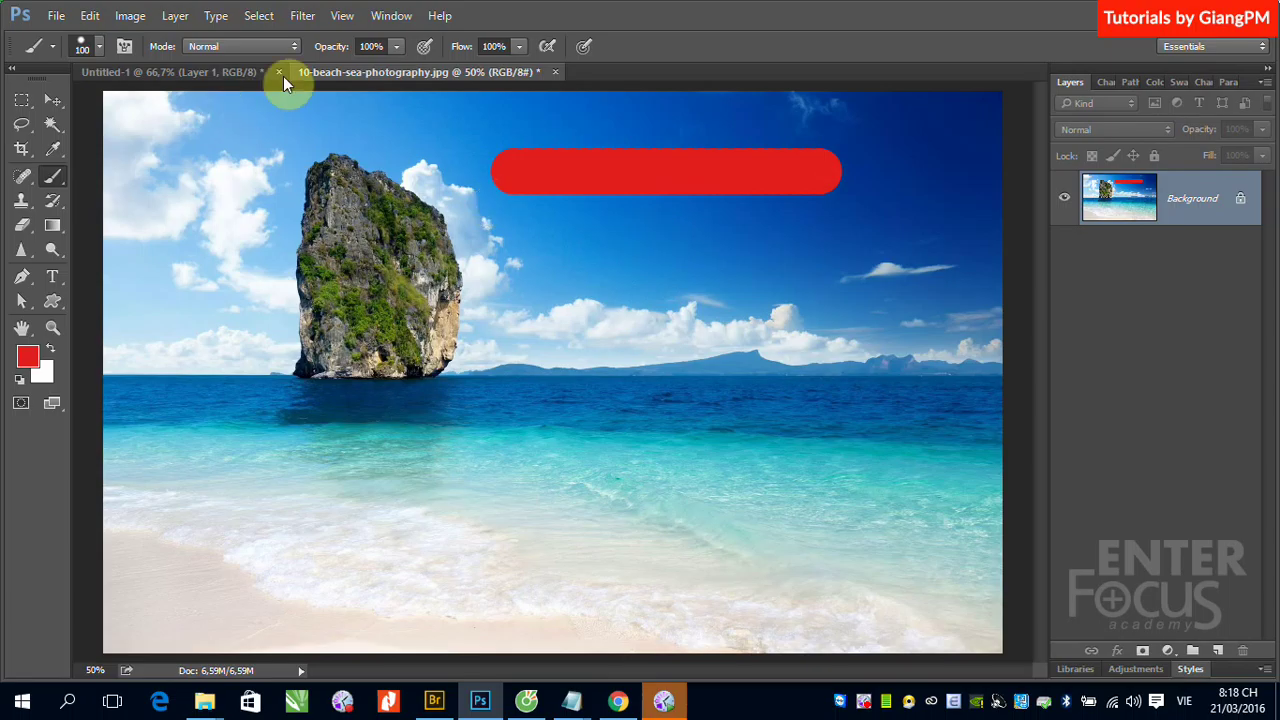
left_click(293, 47)
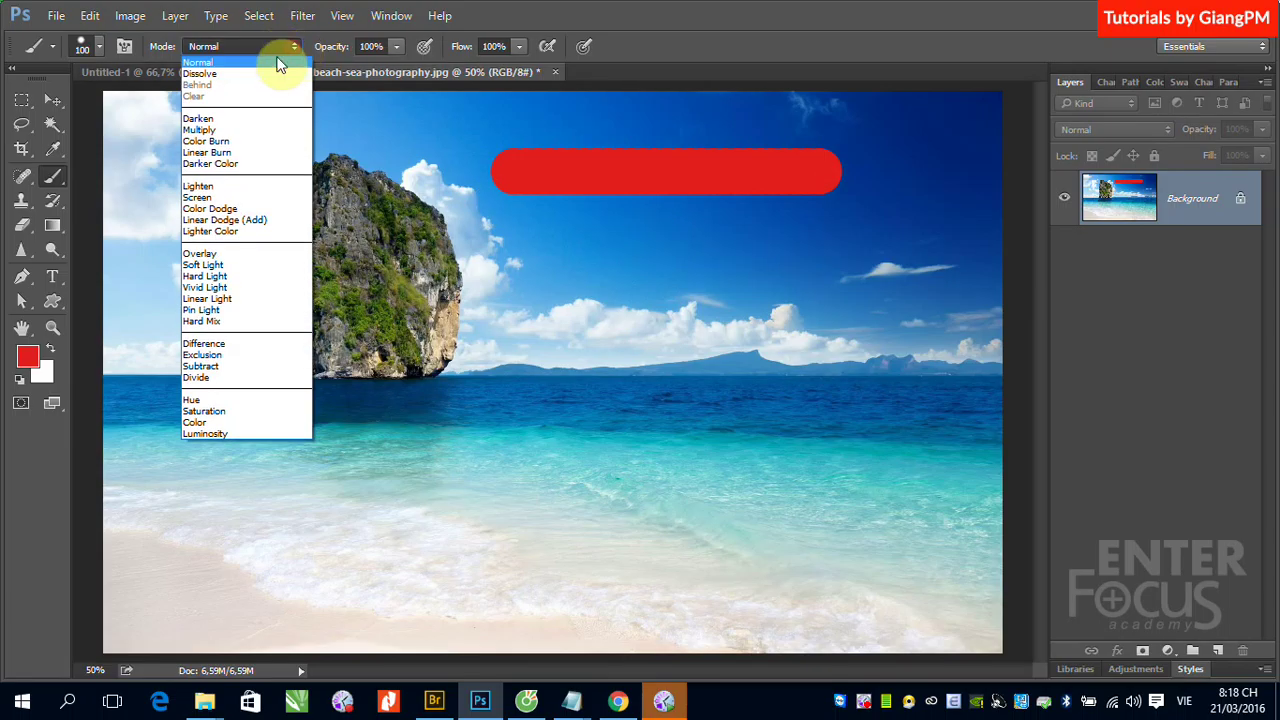
left_click(258, 76)
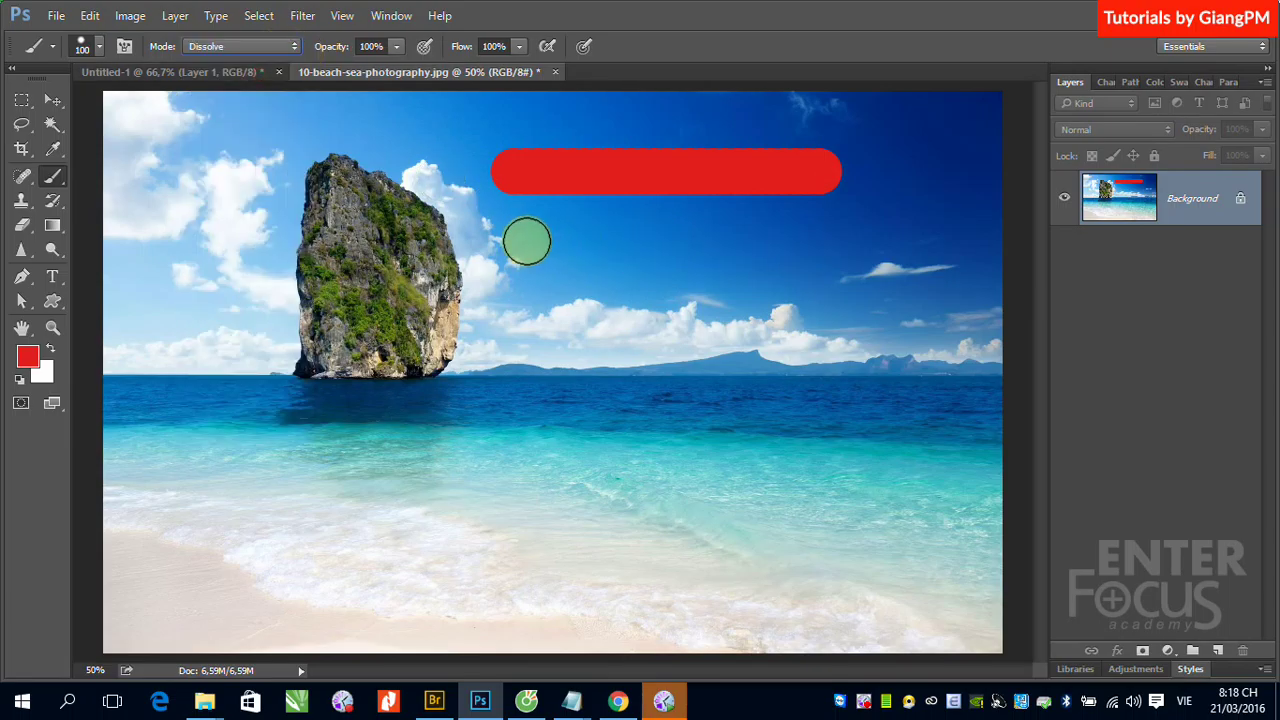
left_click_drag(528, 245, 766, 249)
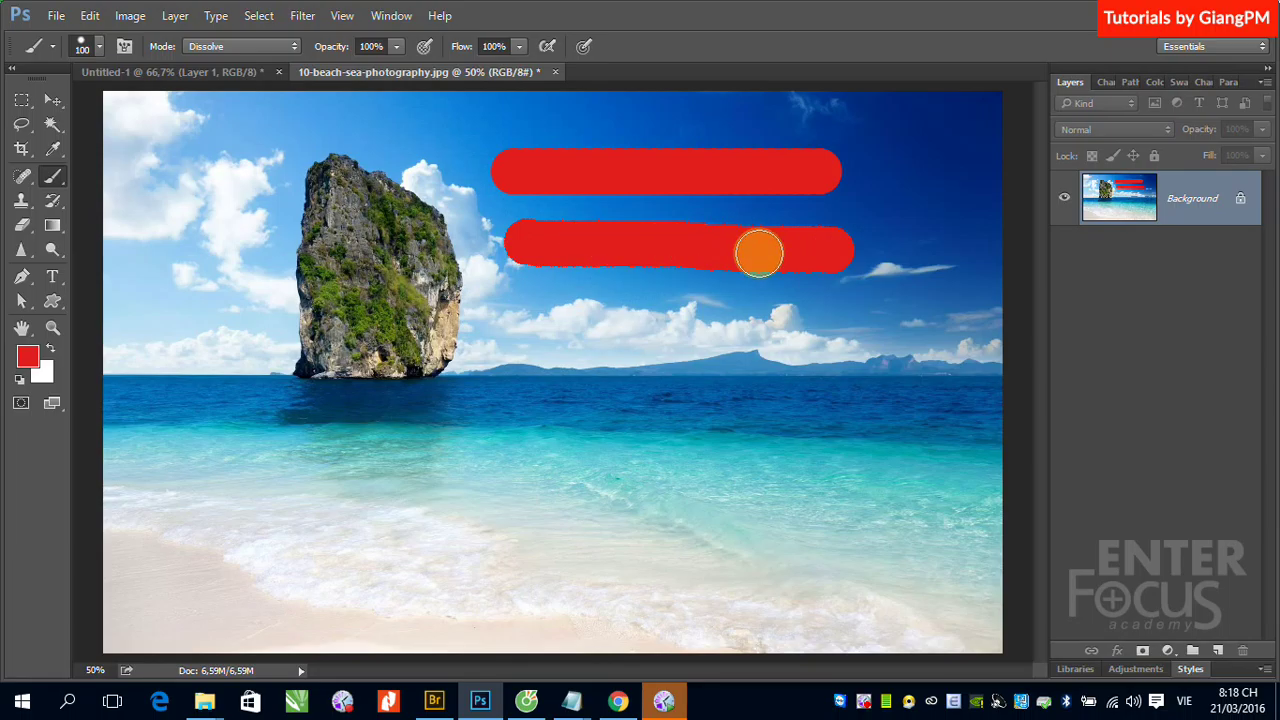
left_click(397, 46)
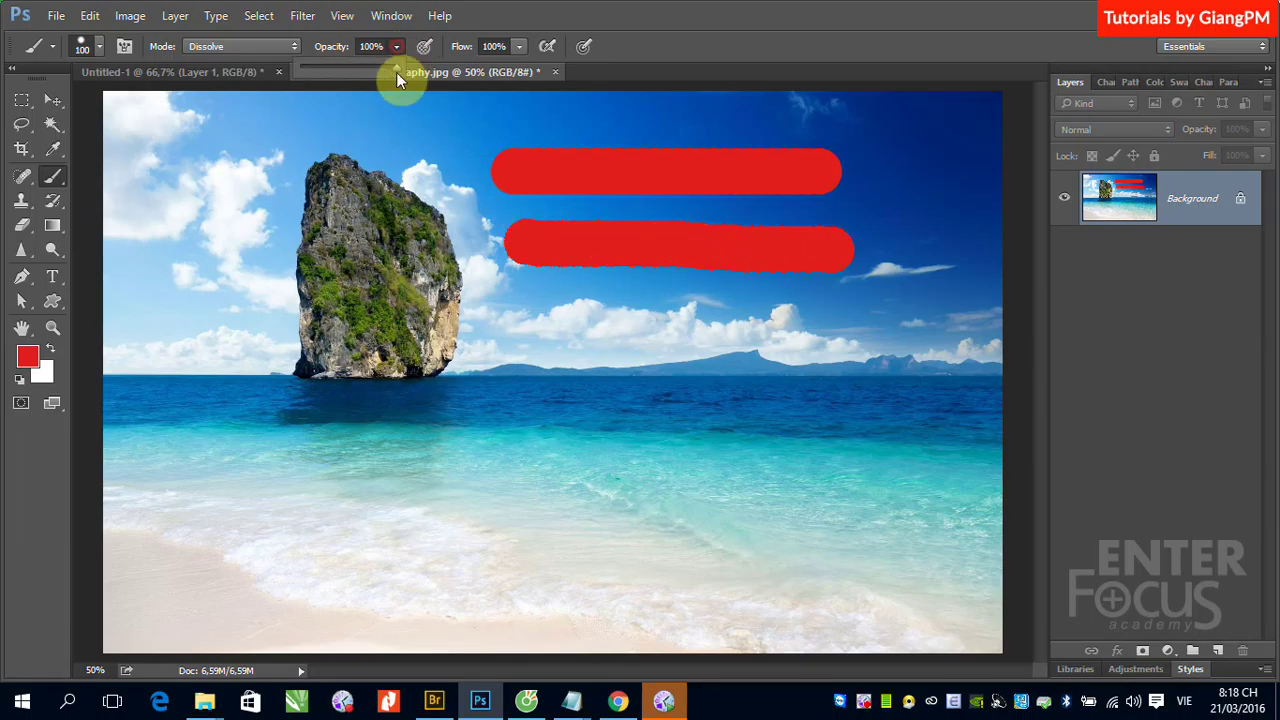
left_click_drag(362, 76, 352, 76)
left_click_drag(527, 315, 827, 313)
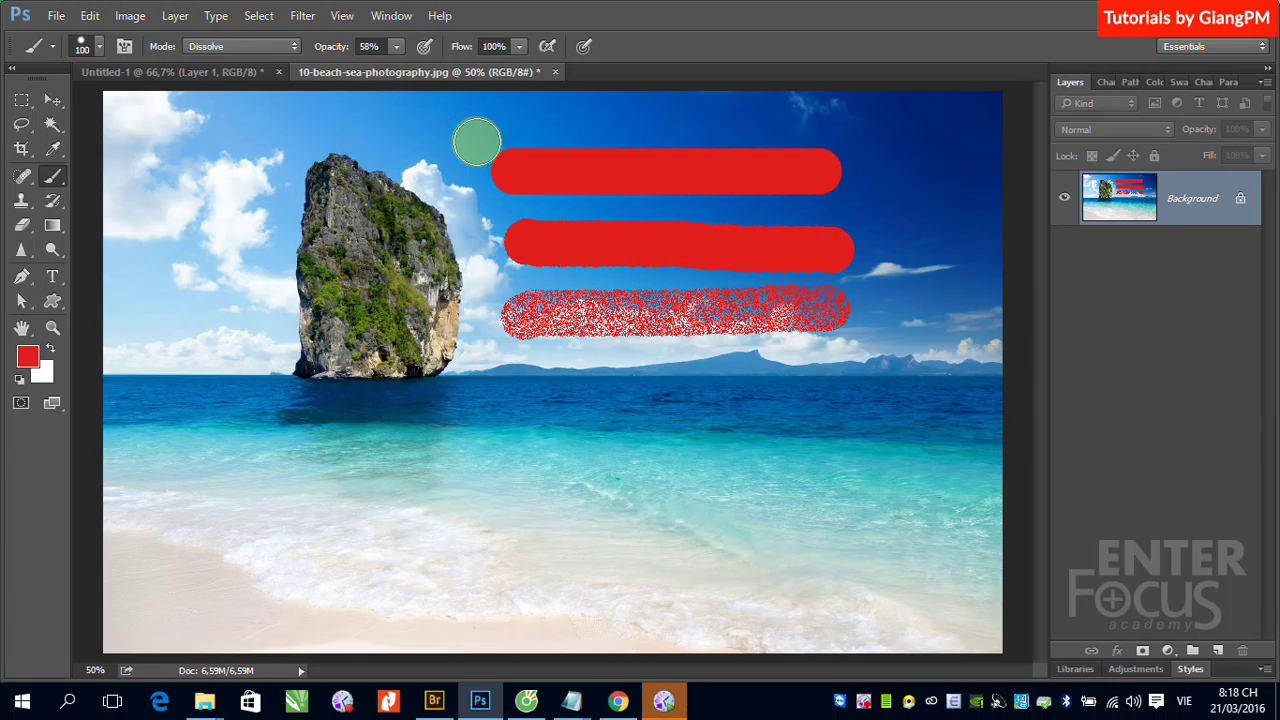
Step: Paint two dark bands across the sea and upper sky in Darken mode
left_click(292, 46)
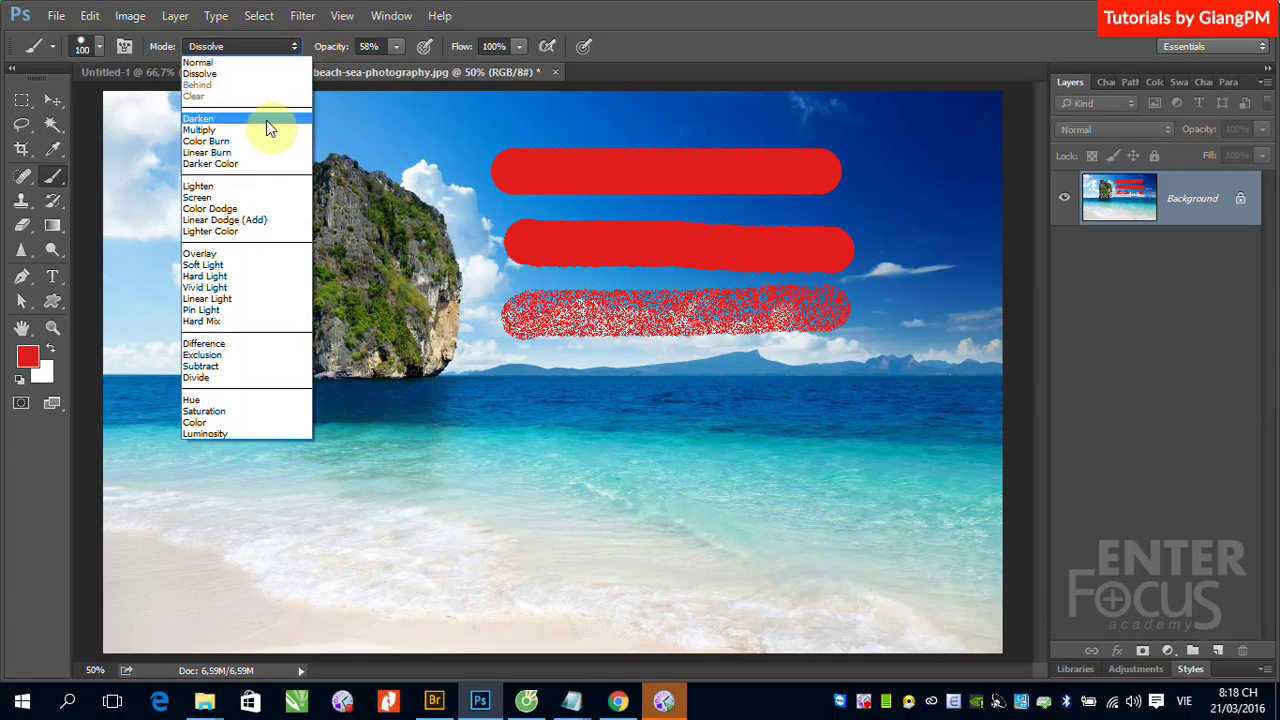
left_click(268, 118)
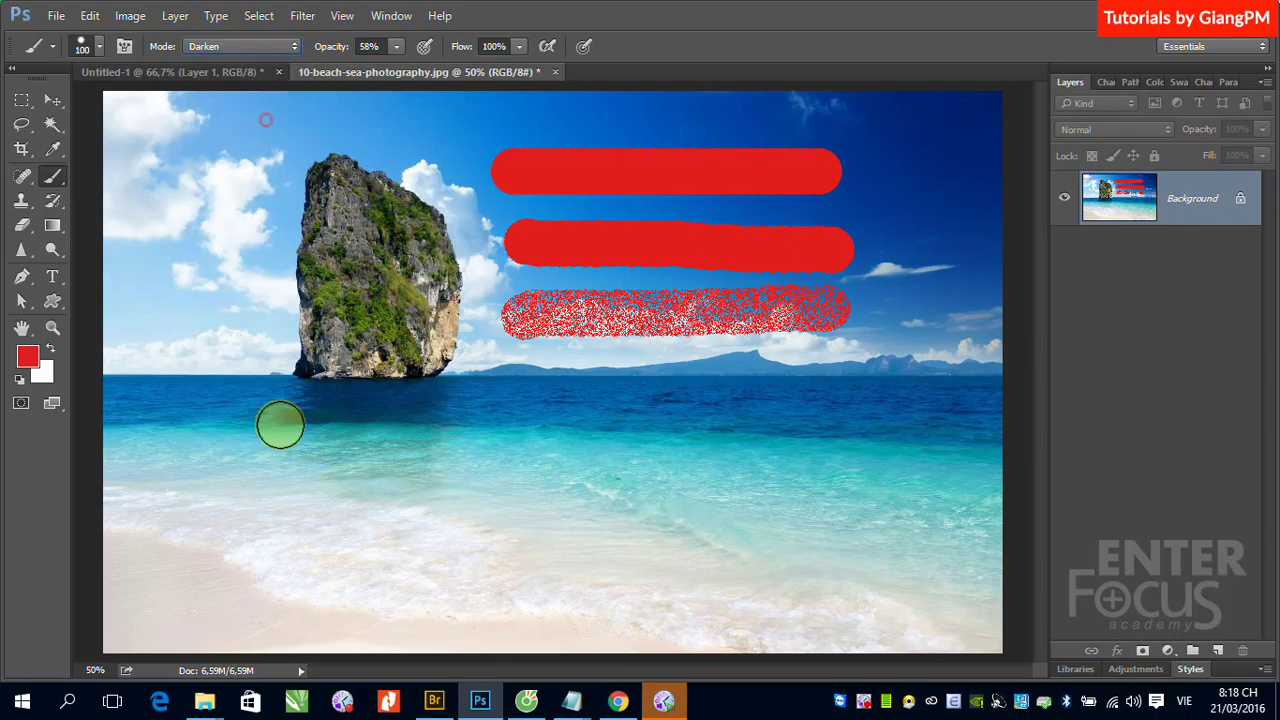
left_click_drag(485, 409, 867, 408)
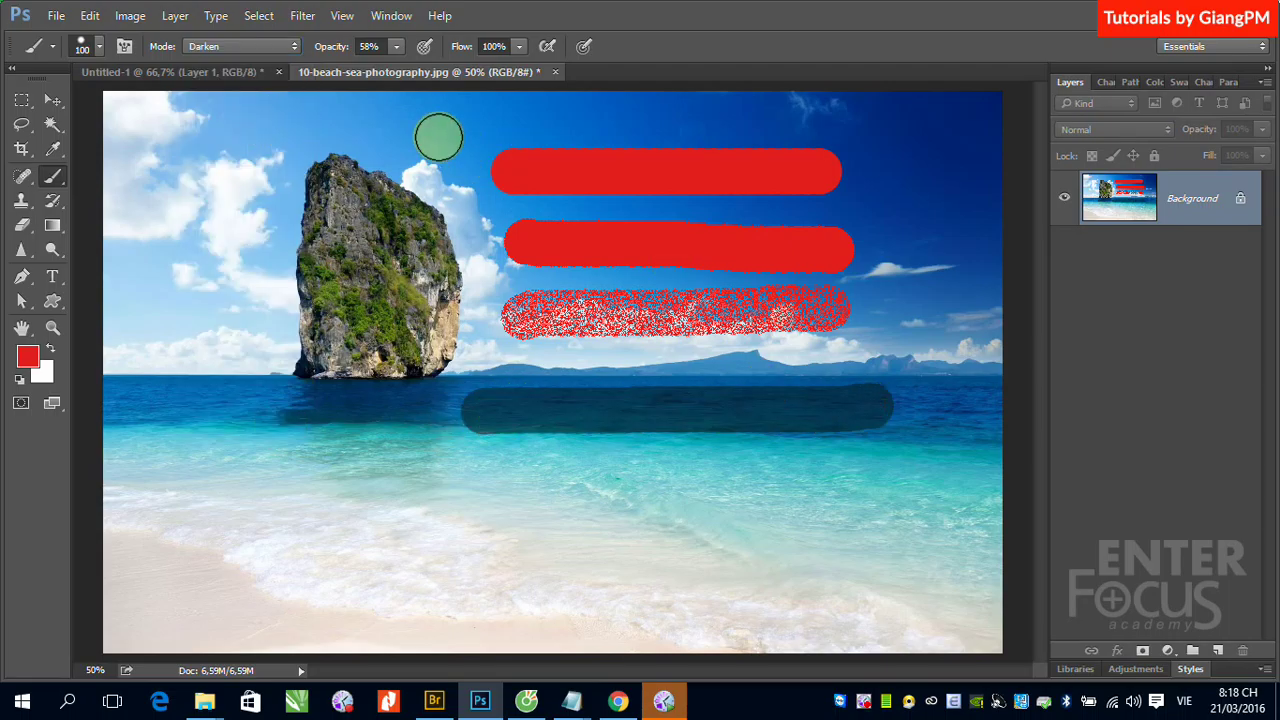
left_click_drag(388, 132, 572, 120)
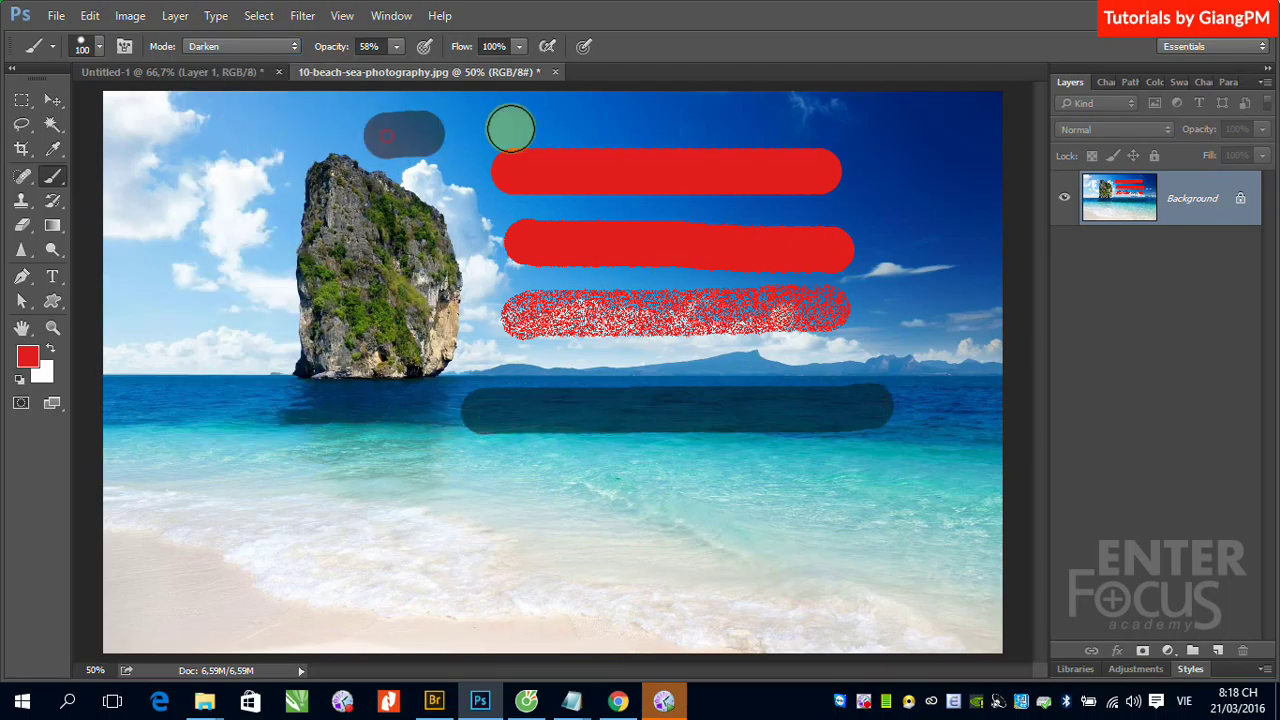
Step: Paint a reddish Multiply-mode stroke at the top left, building it up with extra passes
left_click(292, 45)
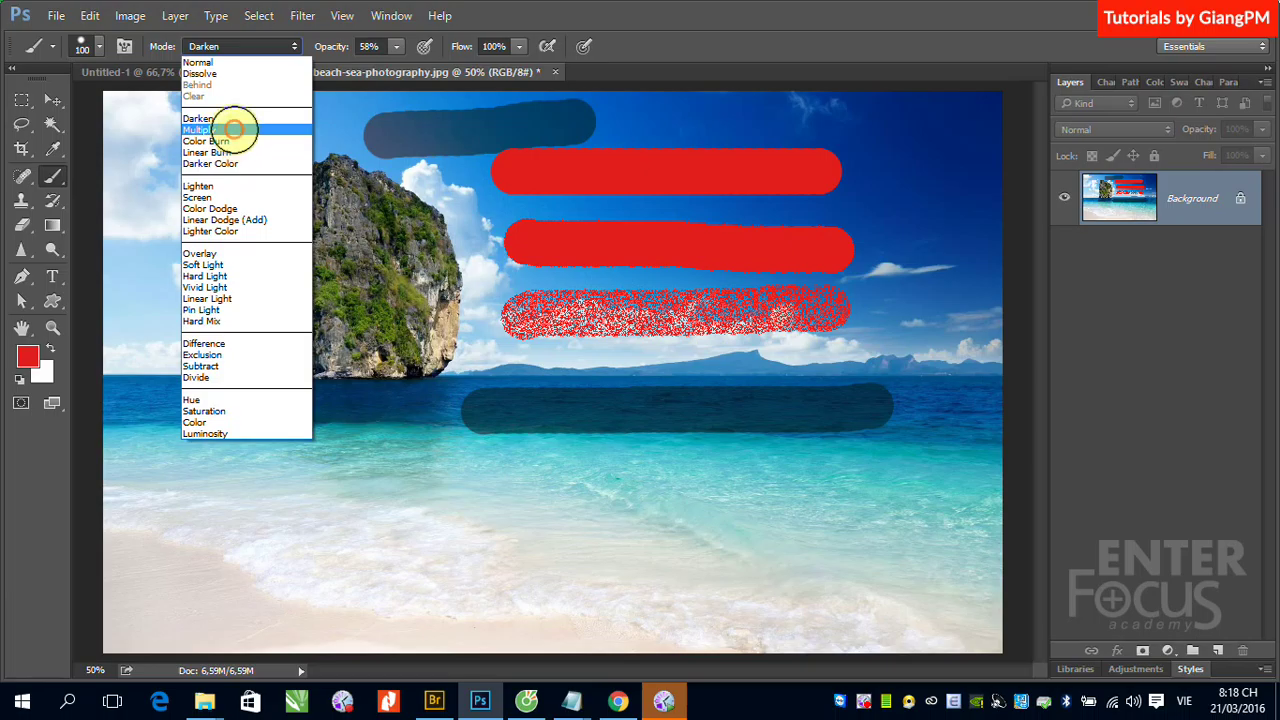
left_click(238, 130)
left_click_drag(140, 162, 313, 145)
left_click_drag(180, 168, 190, 162)
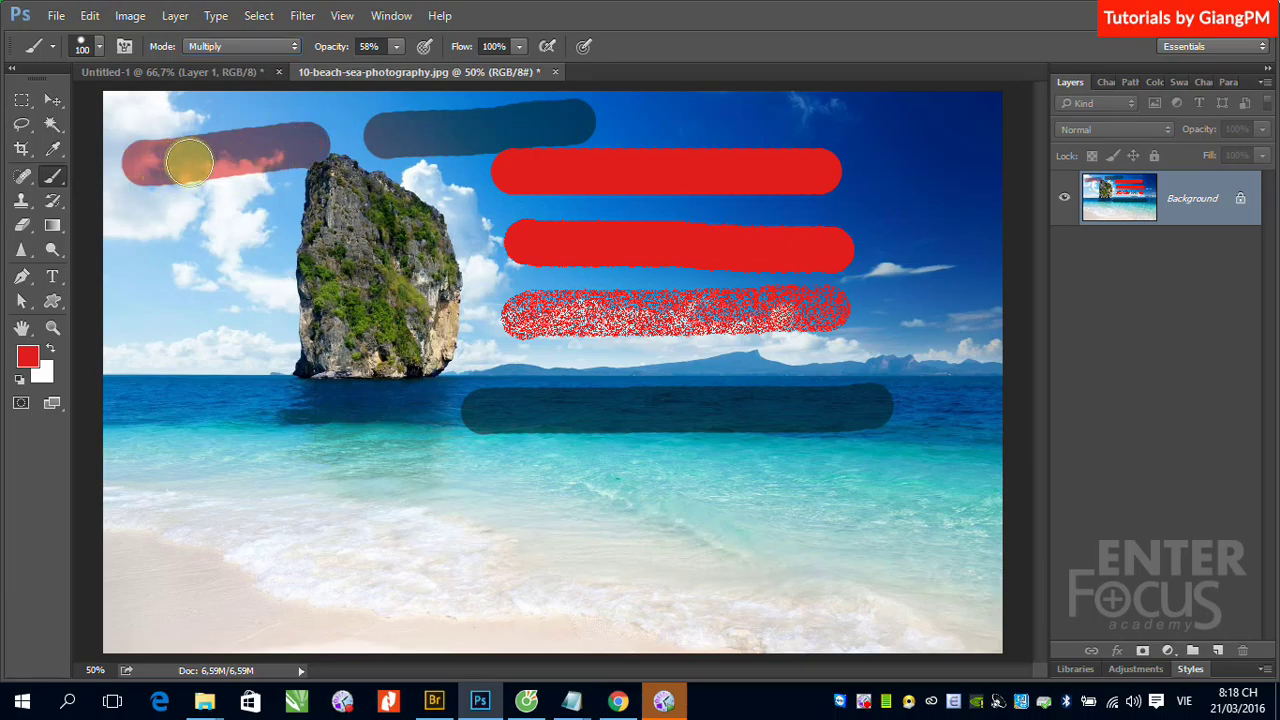
mouse_move(190, 162)
left_mouse_down()
mouse_move(143, 157)
mouse_move(275, 157)
left_mouse_up()
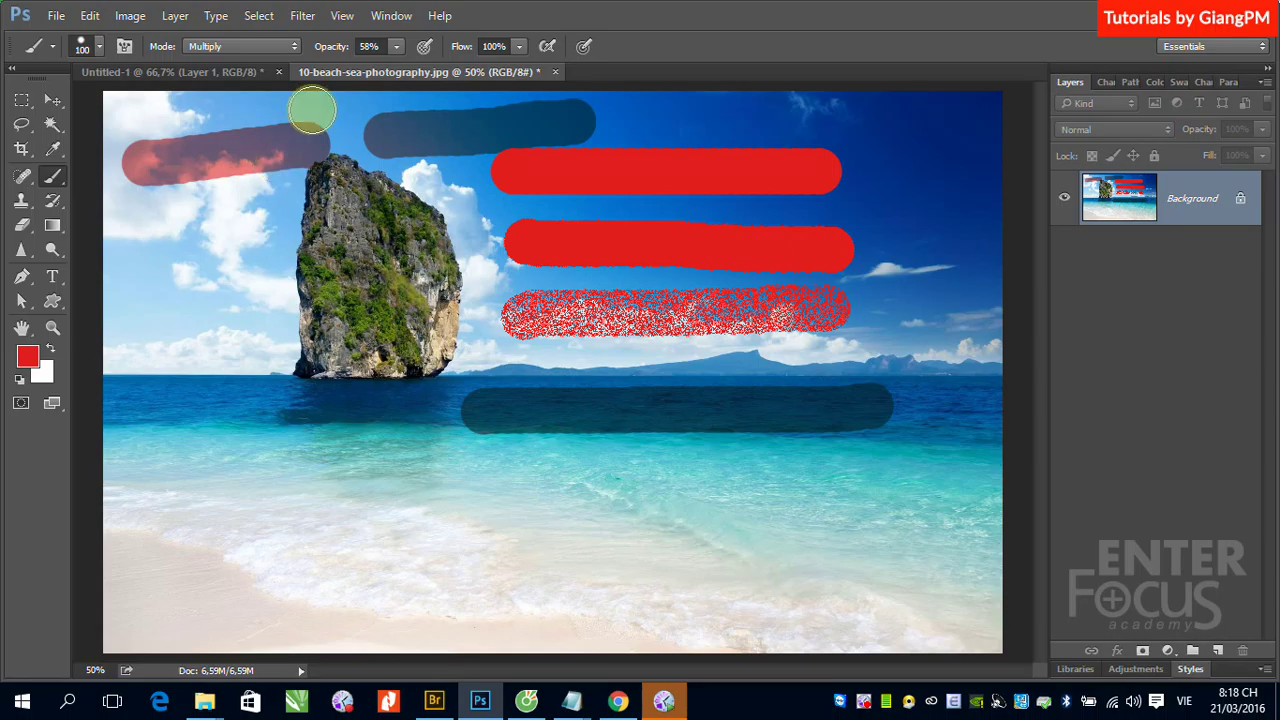
Step: Paint four Color Burn strokes across the left, sea, top right and sand
left_click(292, 47)
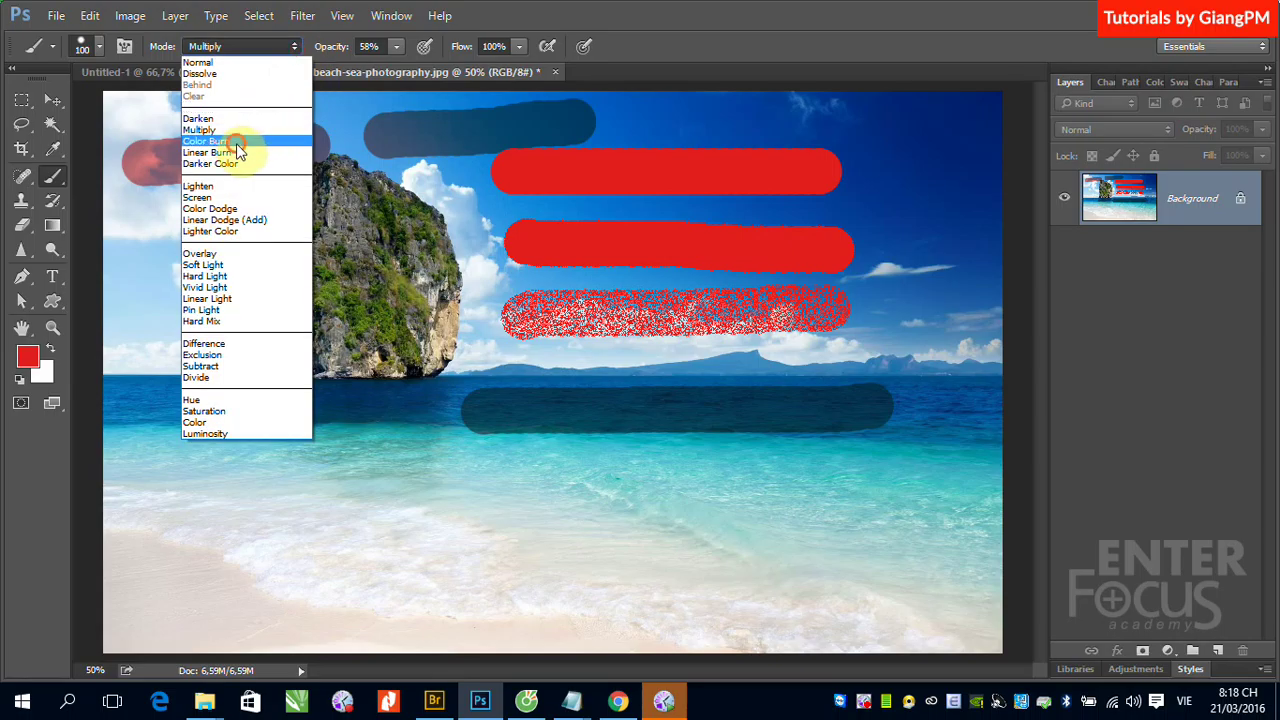
left_click(236, 141)
left_click_drag(151, 317, 288, 243)
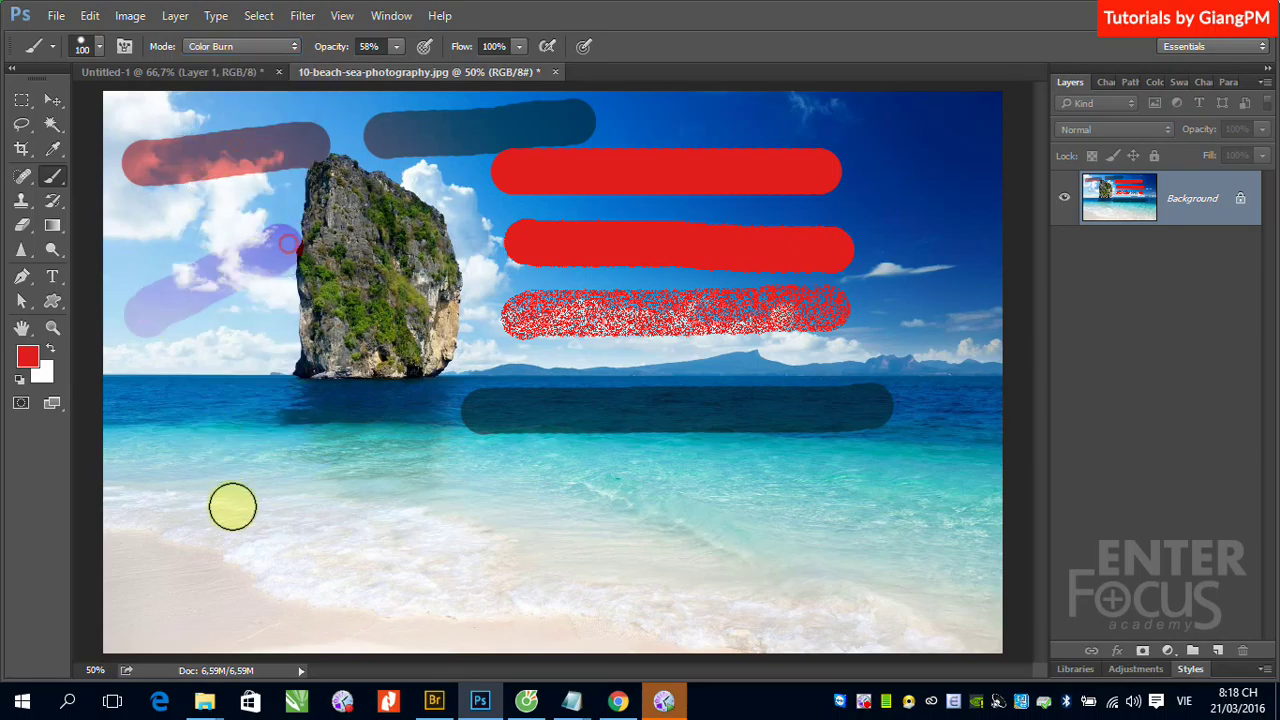
mouse_move(191, 397)
left_mouse_down()
mouse_move(371, 398)
mouse_move(137, 394)
mouse_move(452, 397)
left_mouse_up()
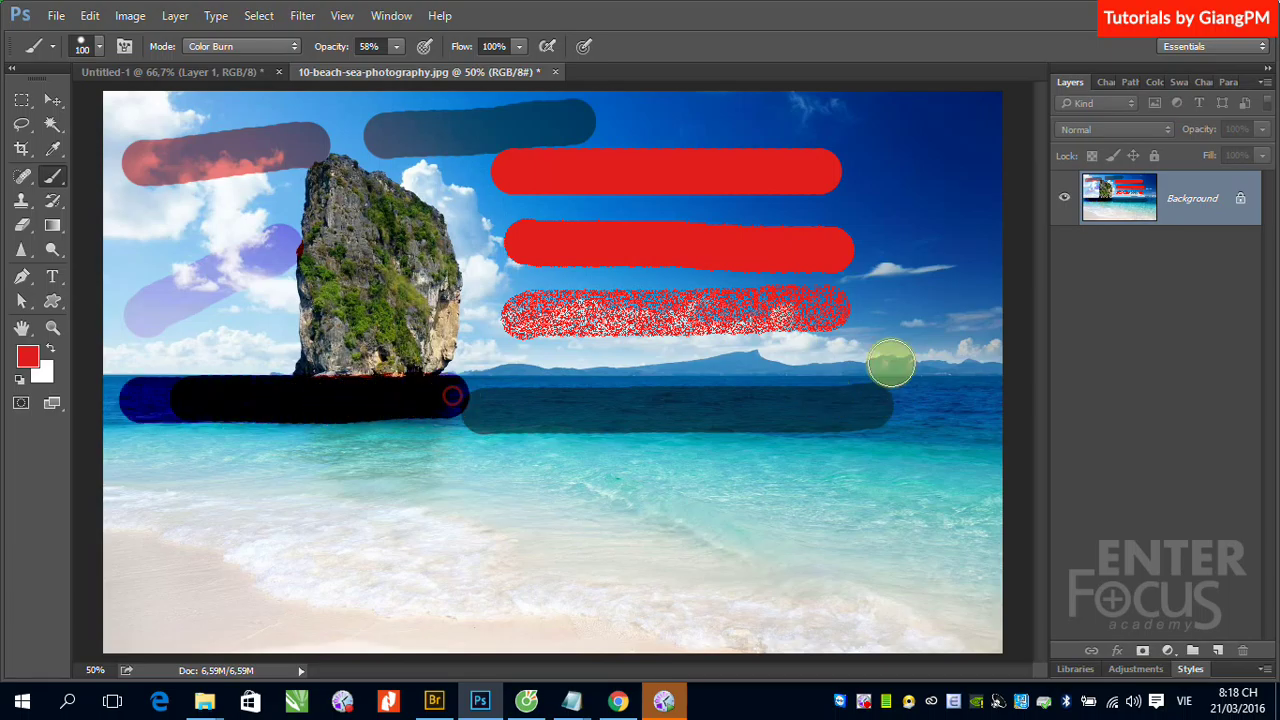
left_click_drag(906, 130, 952, 282)
left_click_drag(361, 556, 715, 544)
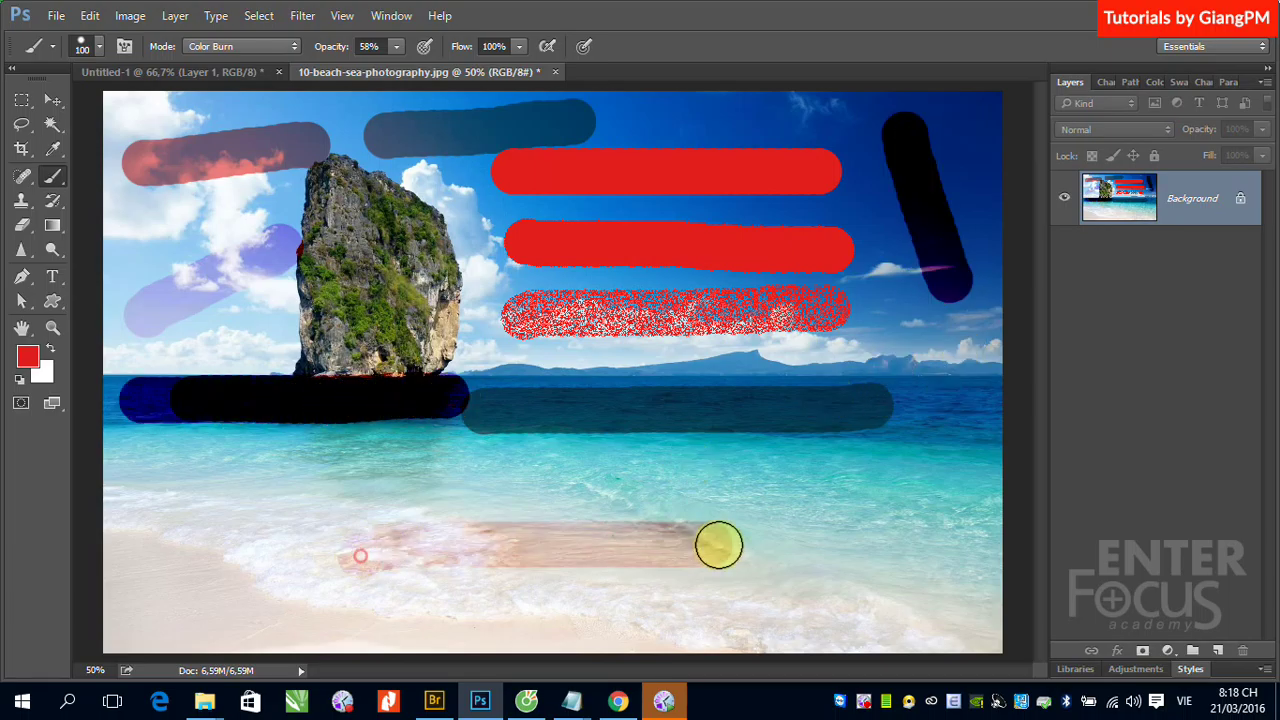
Step: Revert the beach photo with F12 and add an empty Layer 1 above Background
left_click(280, 46)
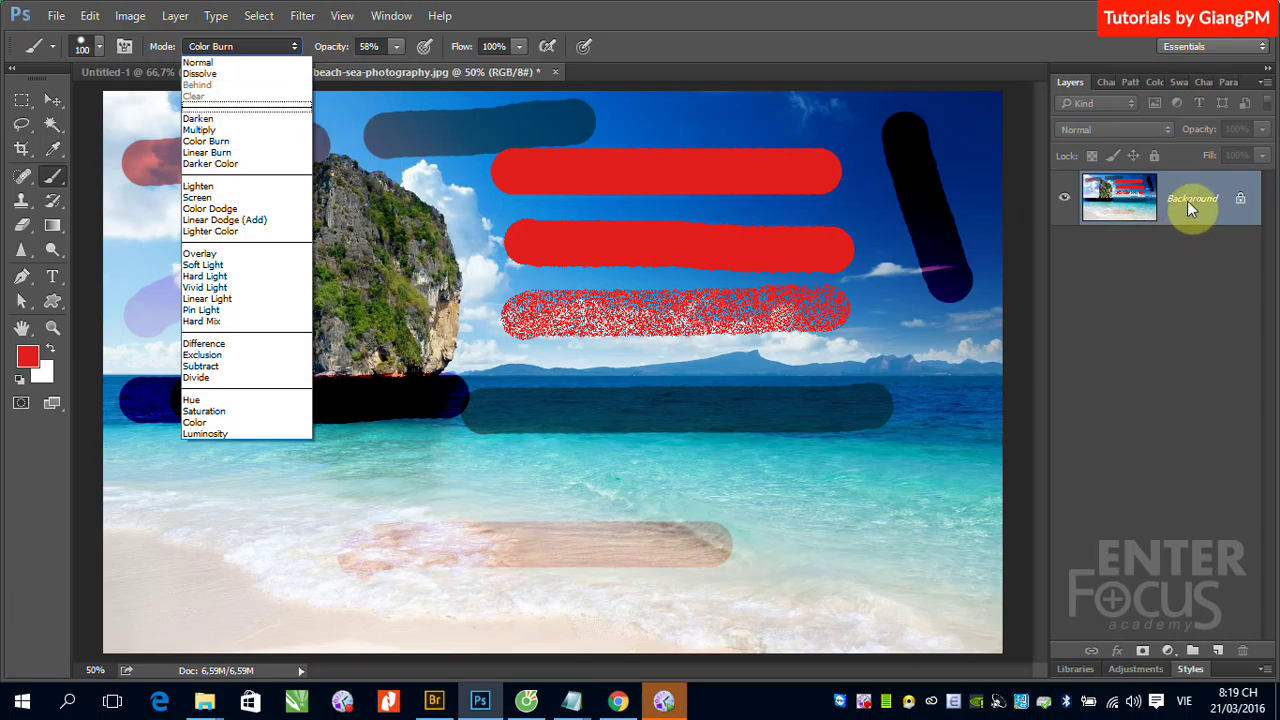
key("Escape")
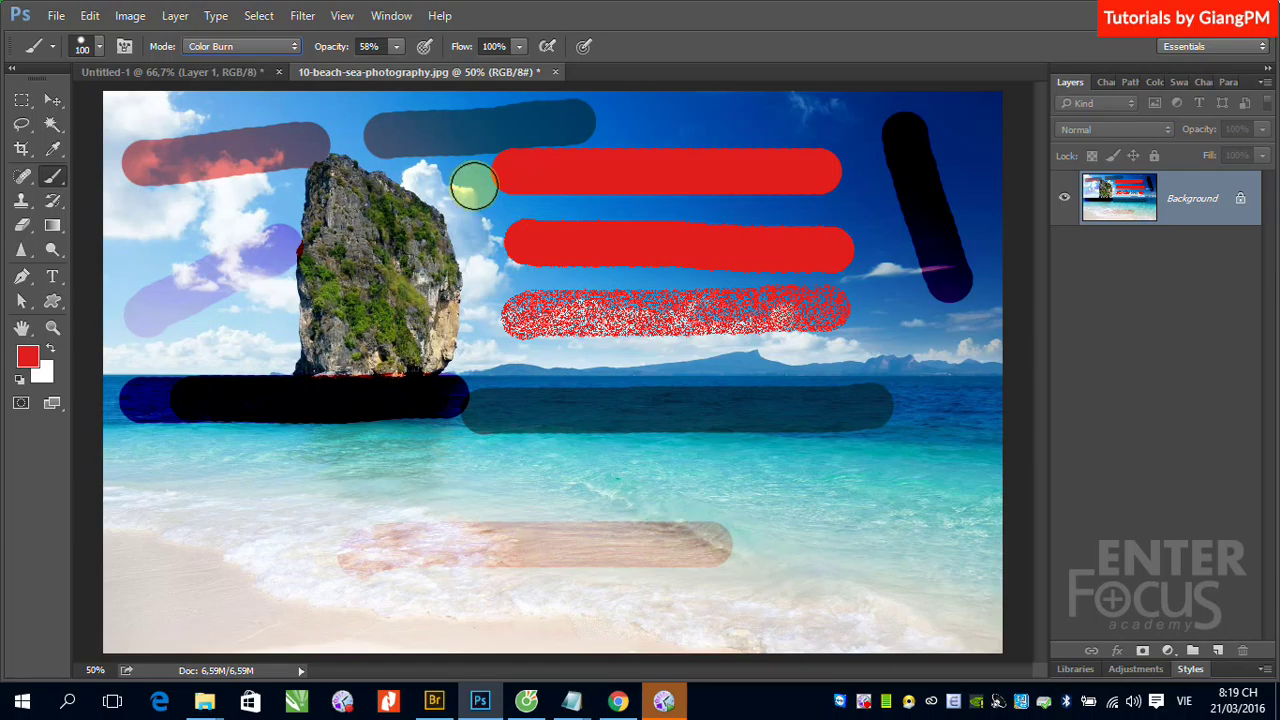
left_click(52, 102)
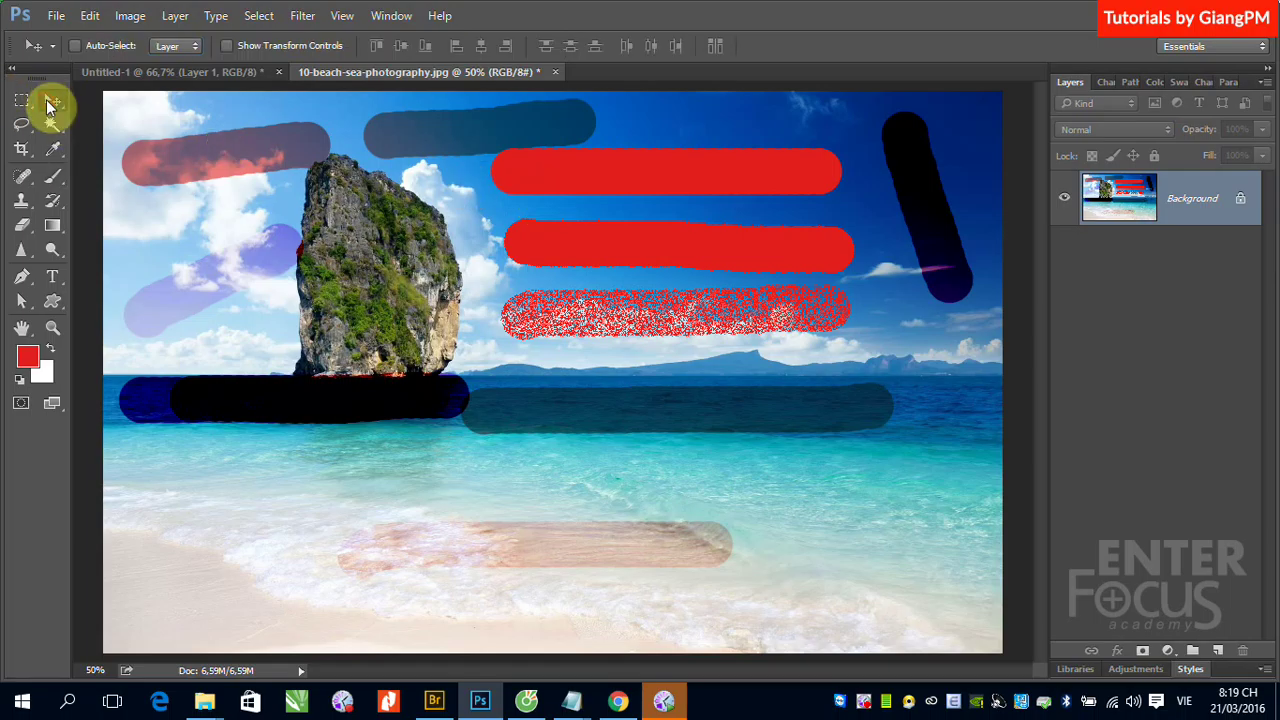
key("F12")
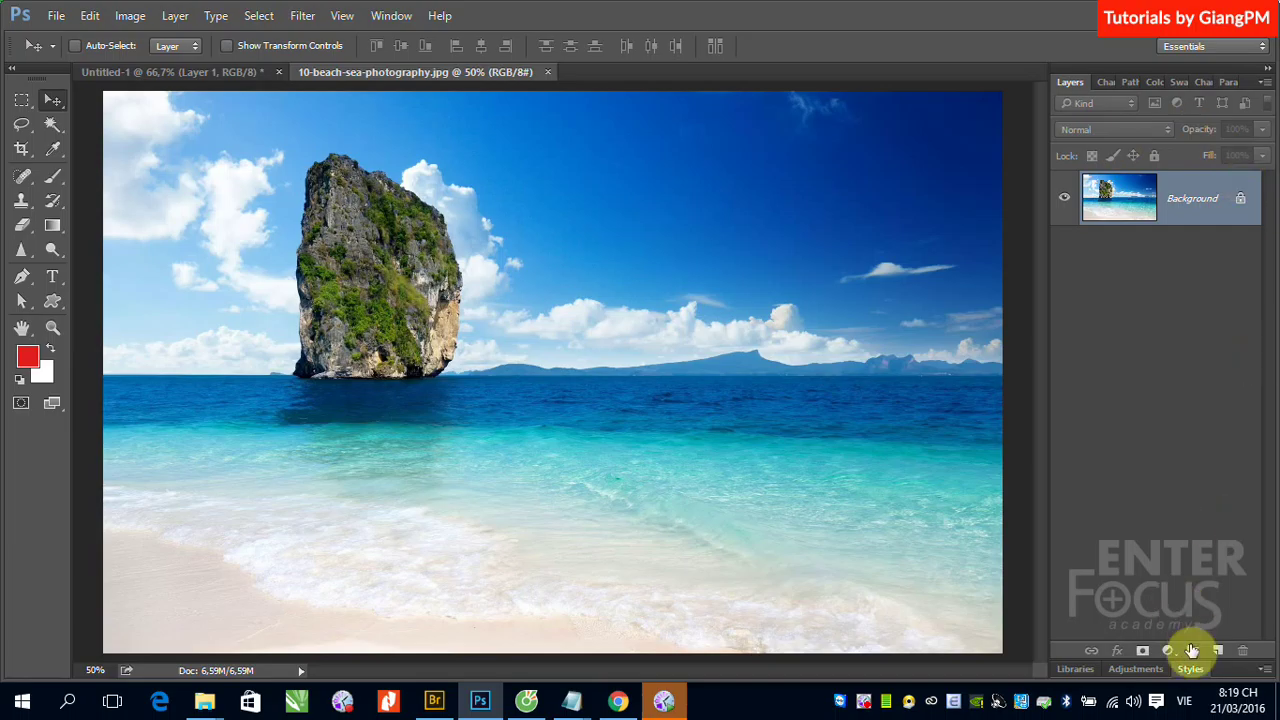
left_click(1218, 651)
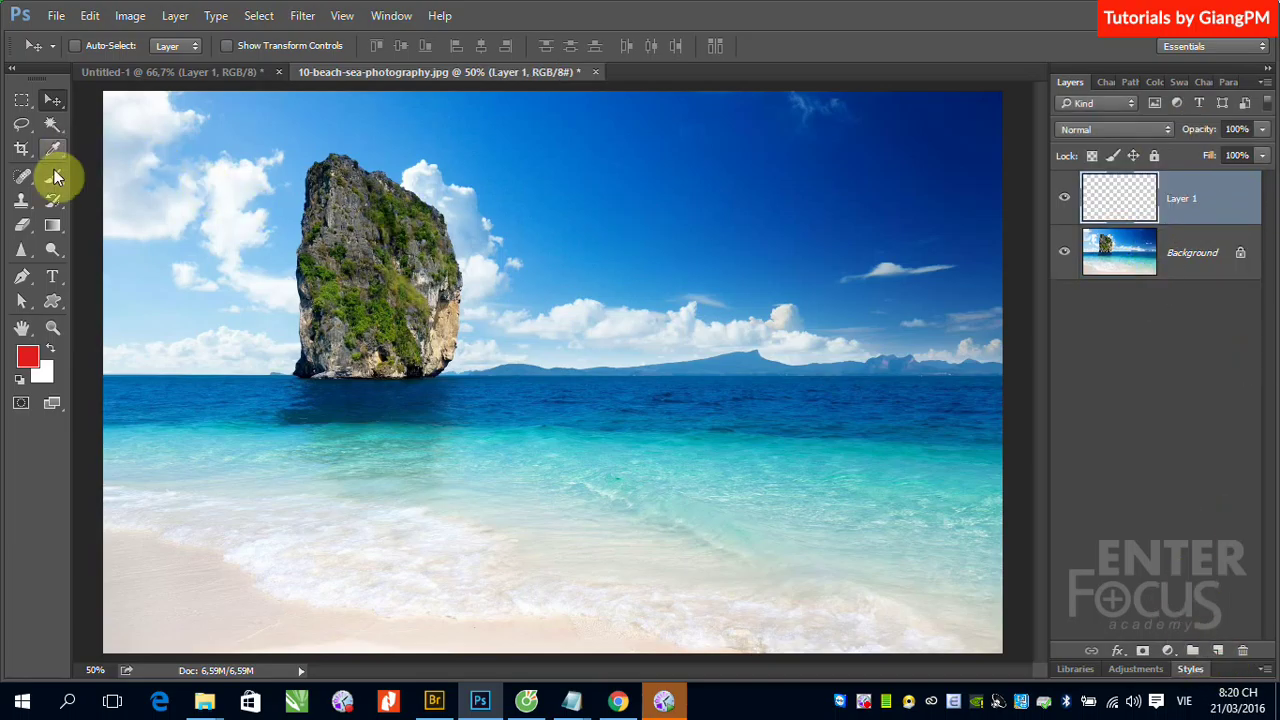
Step: Select a rectangle in the sky right of the rock and fill it with magenta
left_click(21, 100)
left_click_drag(507, 165, 804, 326)
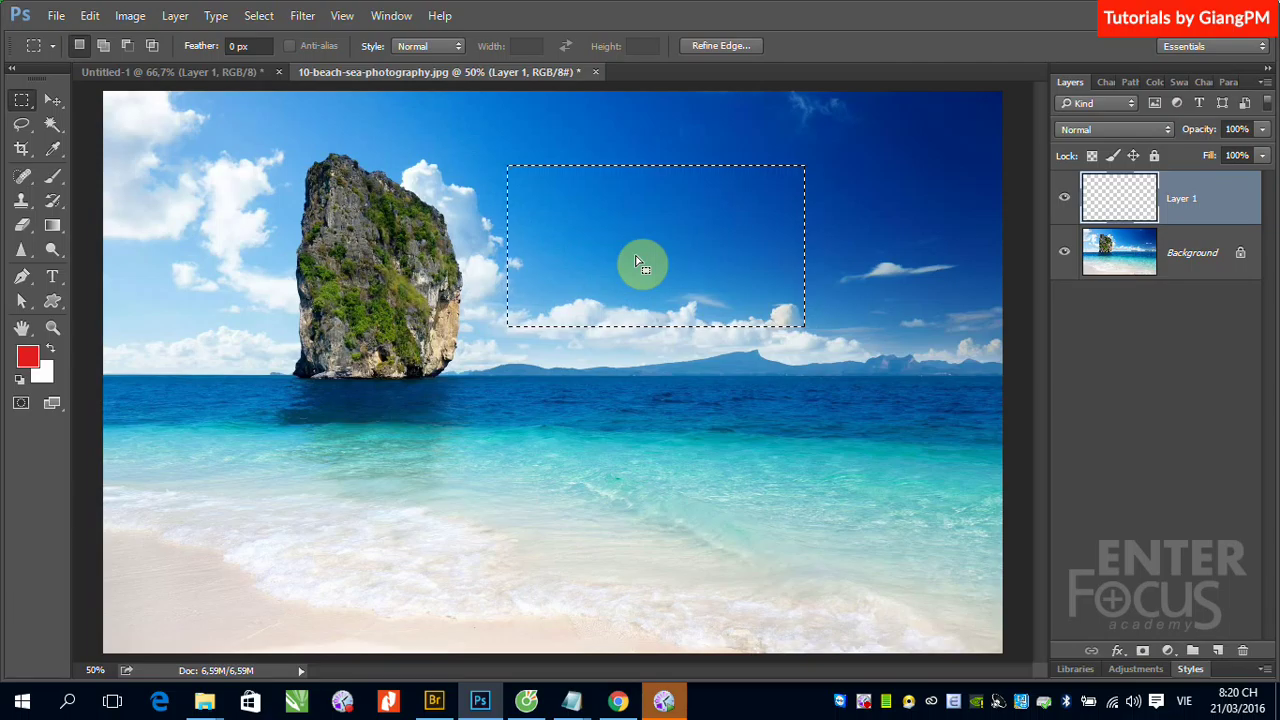
left_click(89, 15)
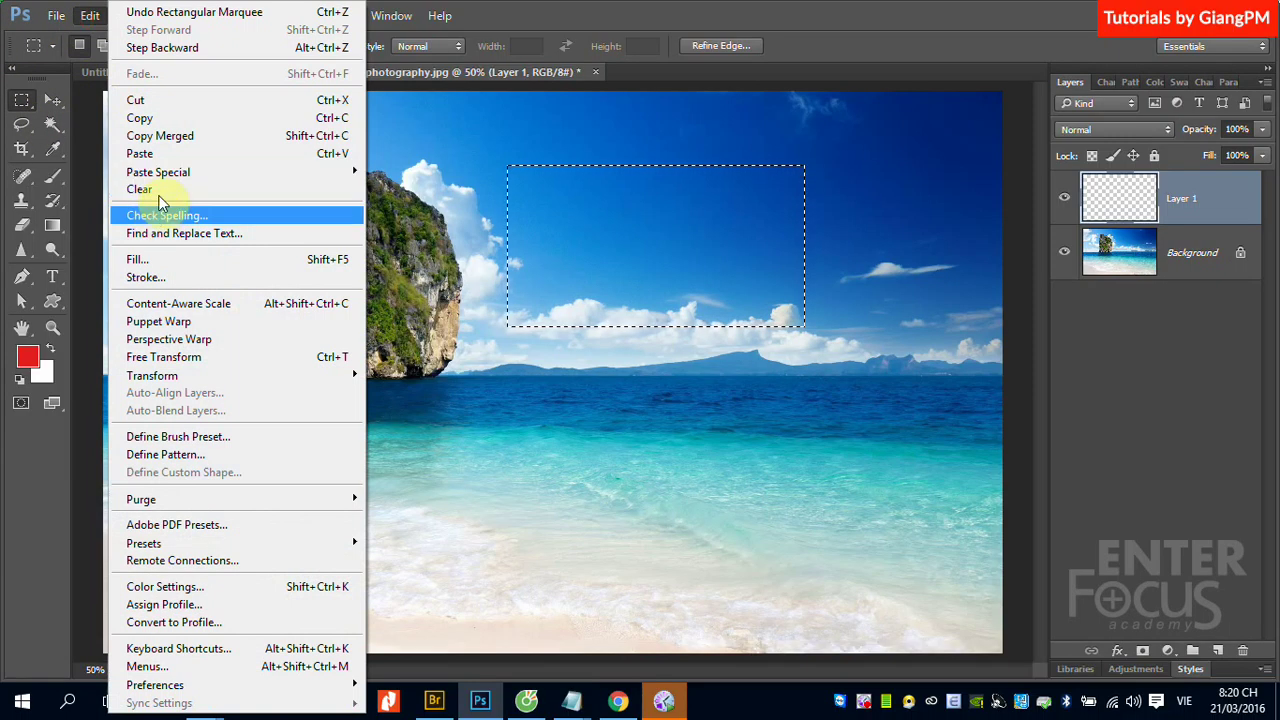
left_click(160, 259)
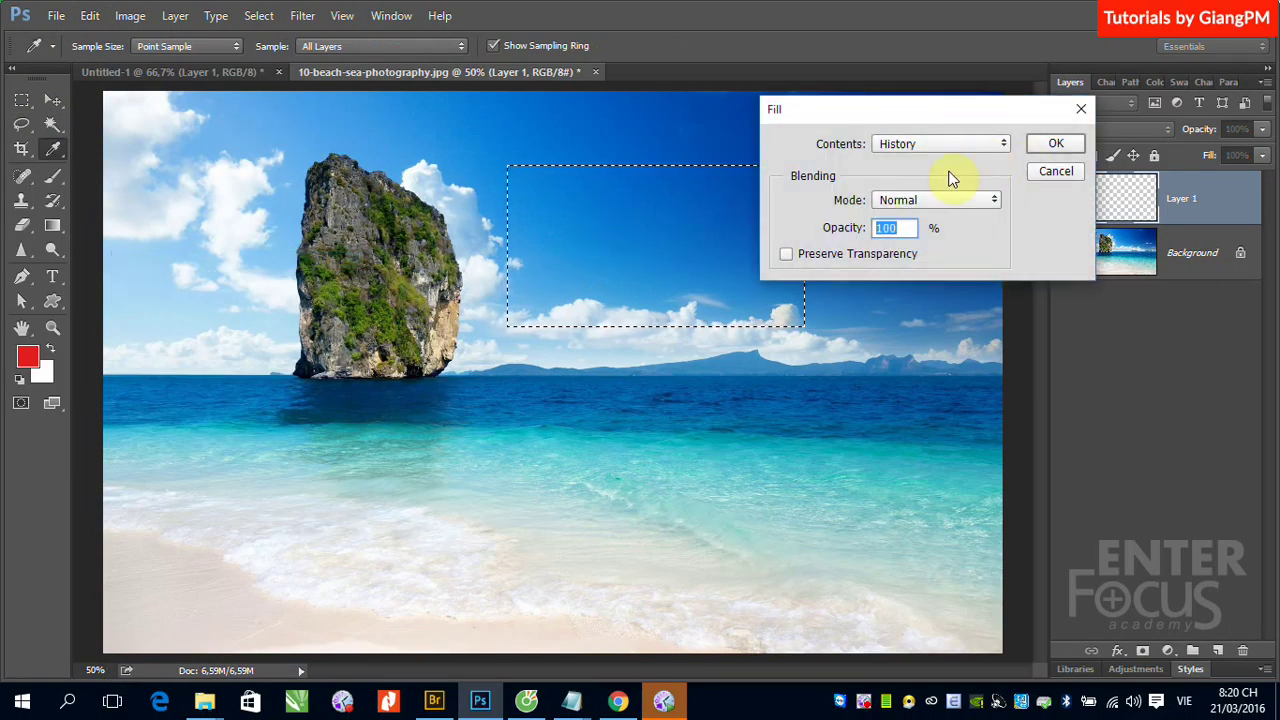
left_click(996, 199)
left_click(1000, 194)
left_click(1005, 144)
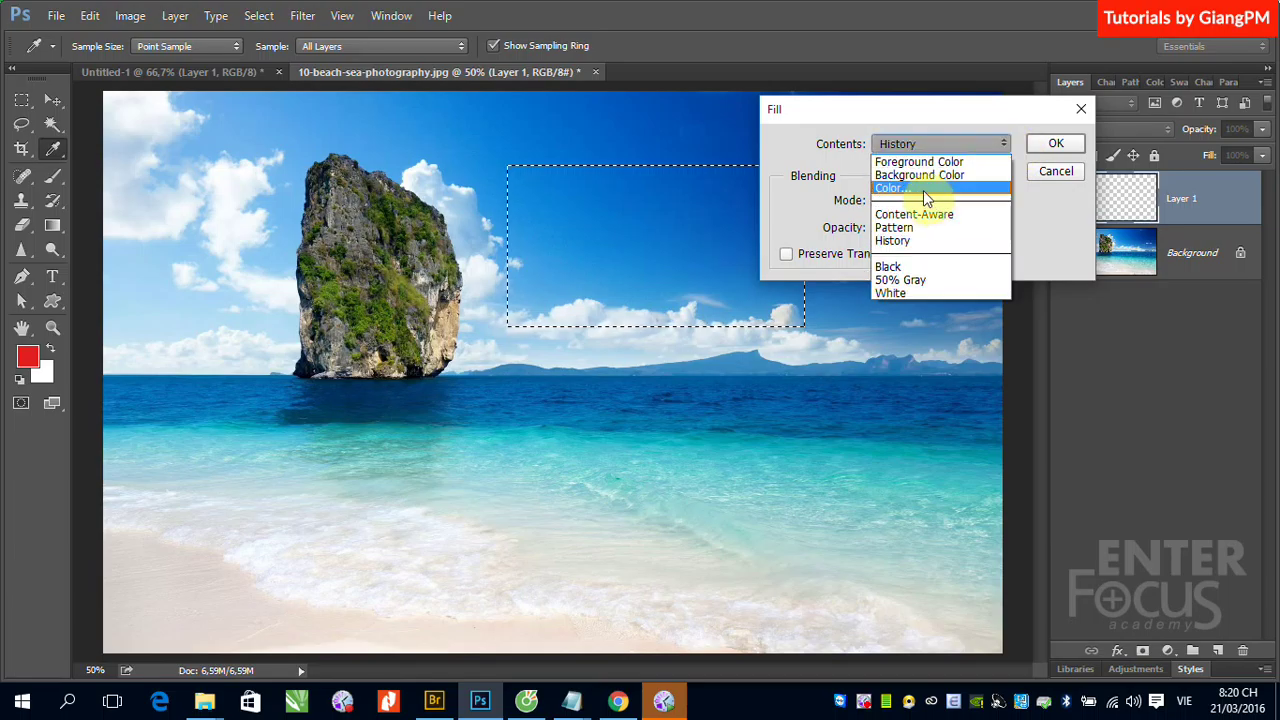
left_click(891, 188)
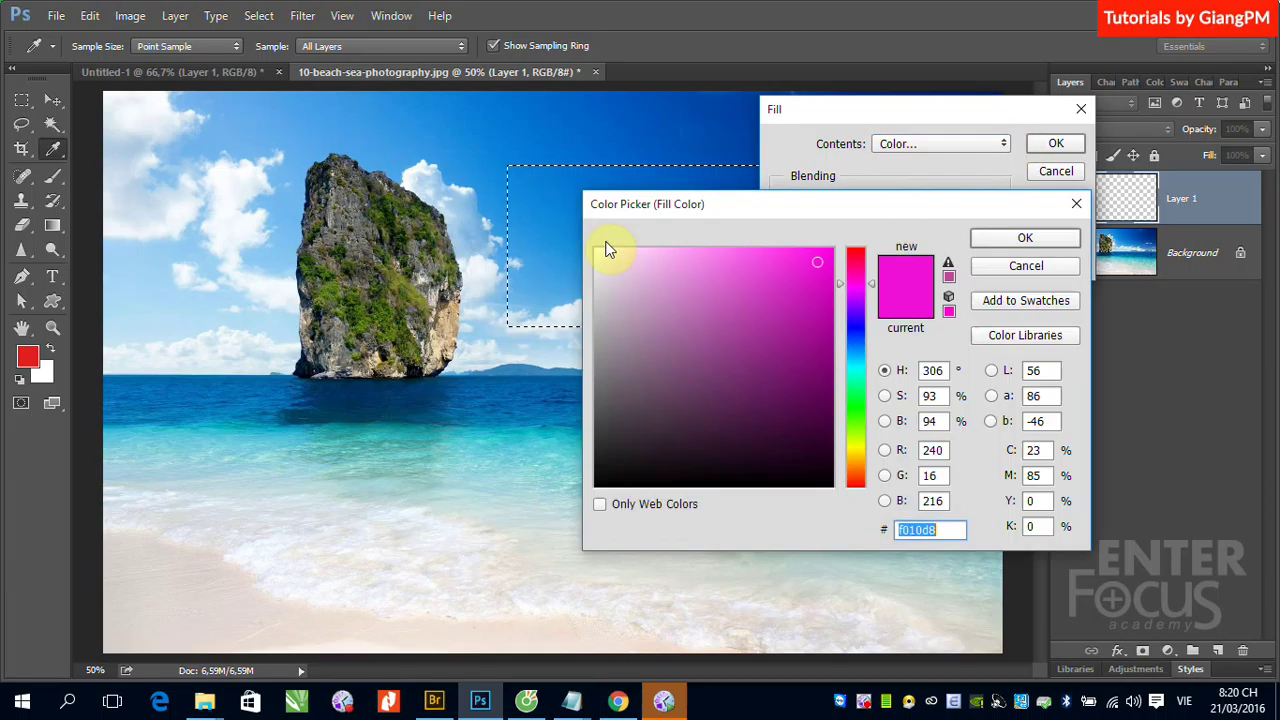
left_click(990, 239)
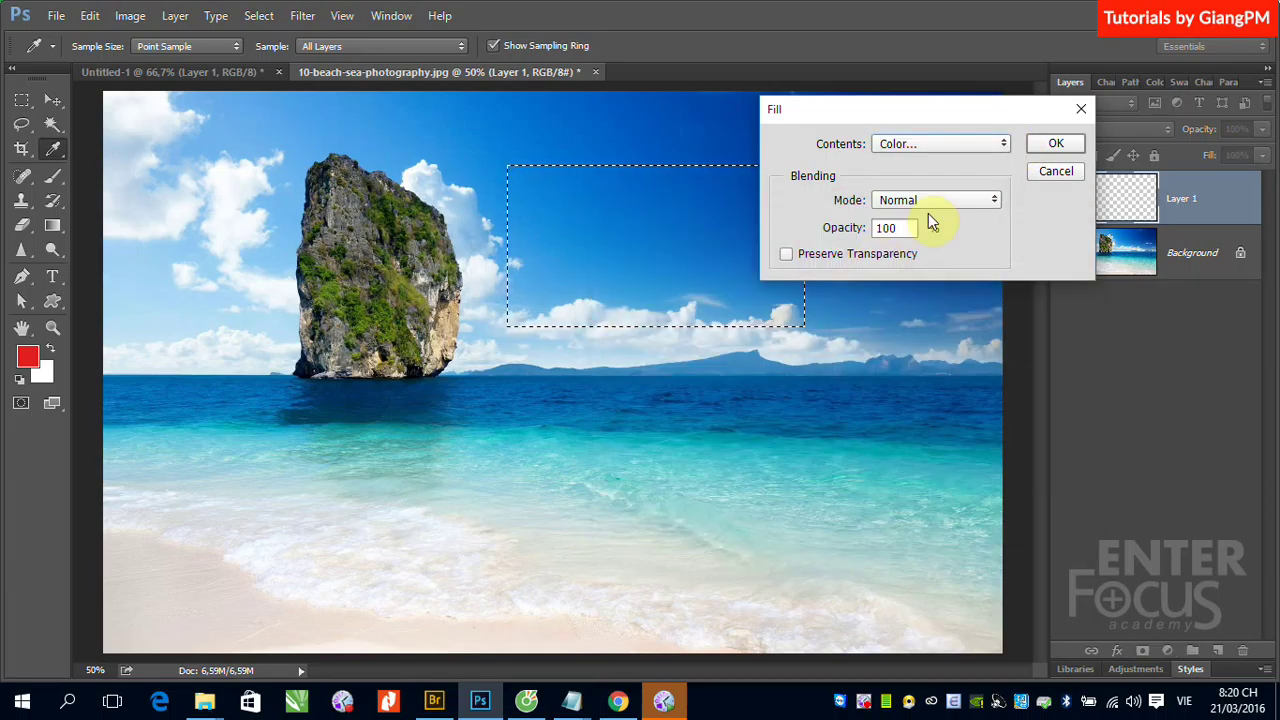
left_click(1048, 143)
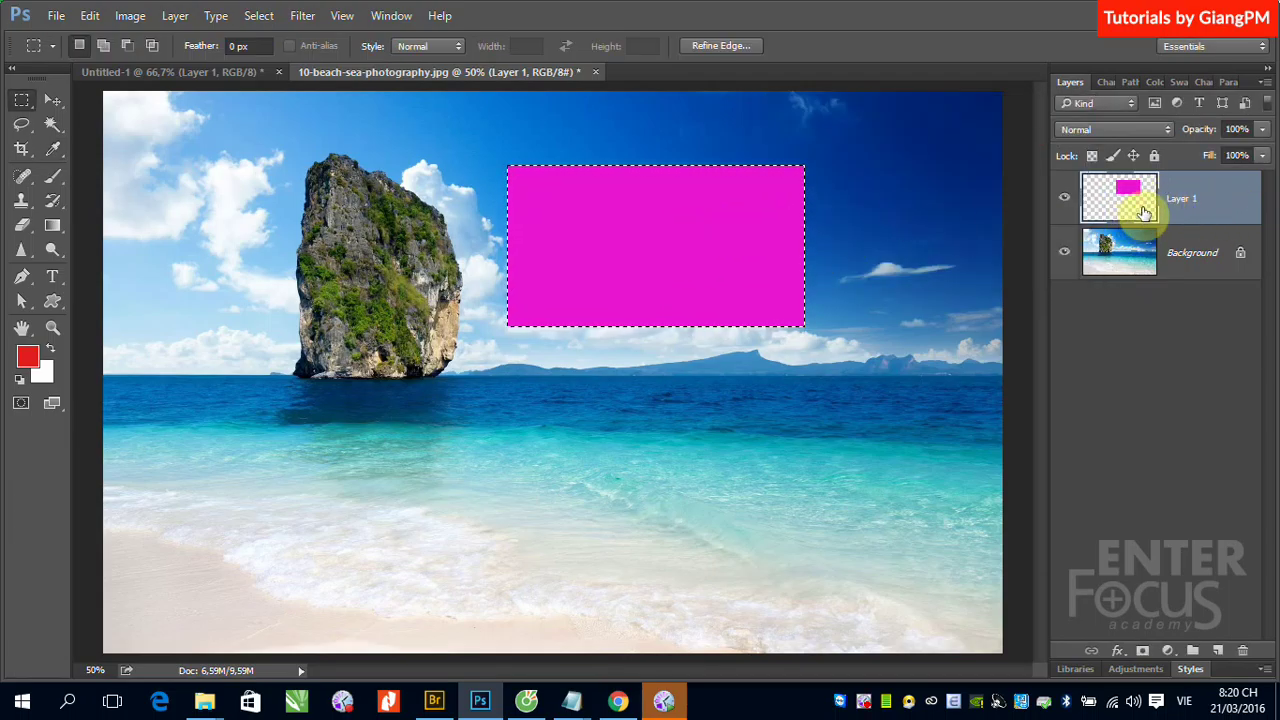
Step: Deselect the rectangle and set the Brush tool's blend mode to Behind
key("ctrl+d")
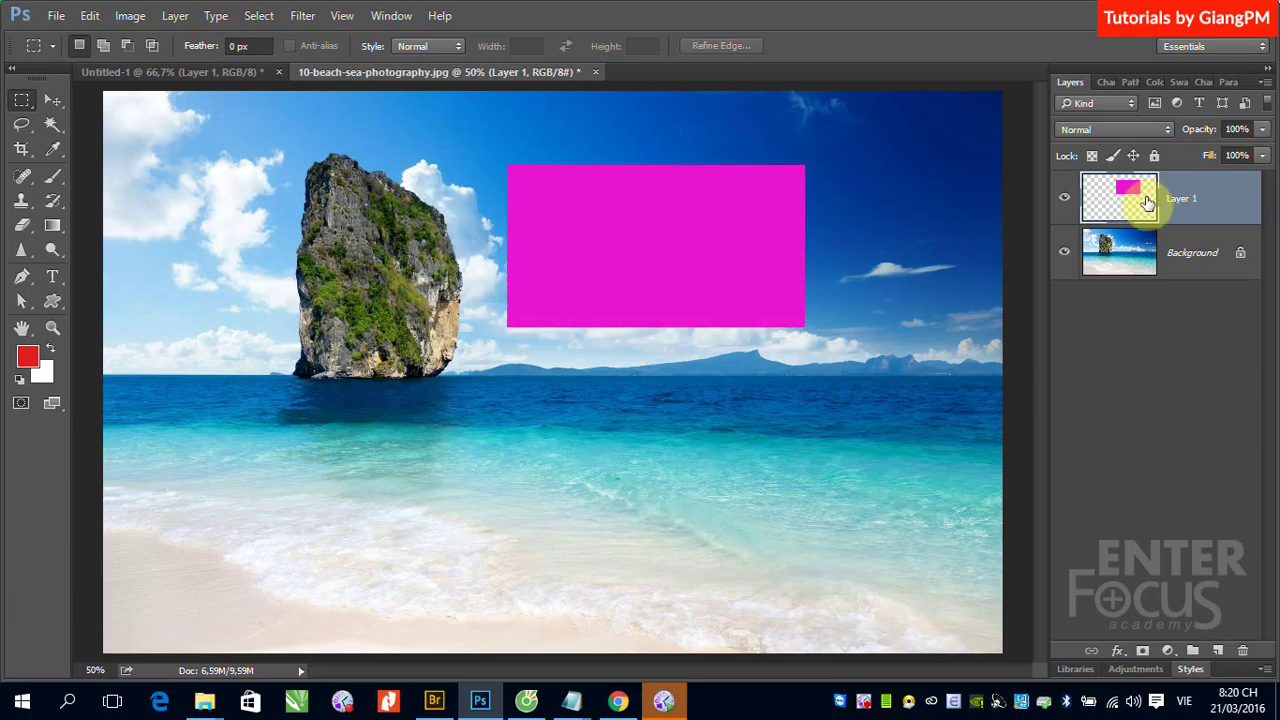
left_click(53, 176)
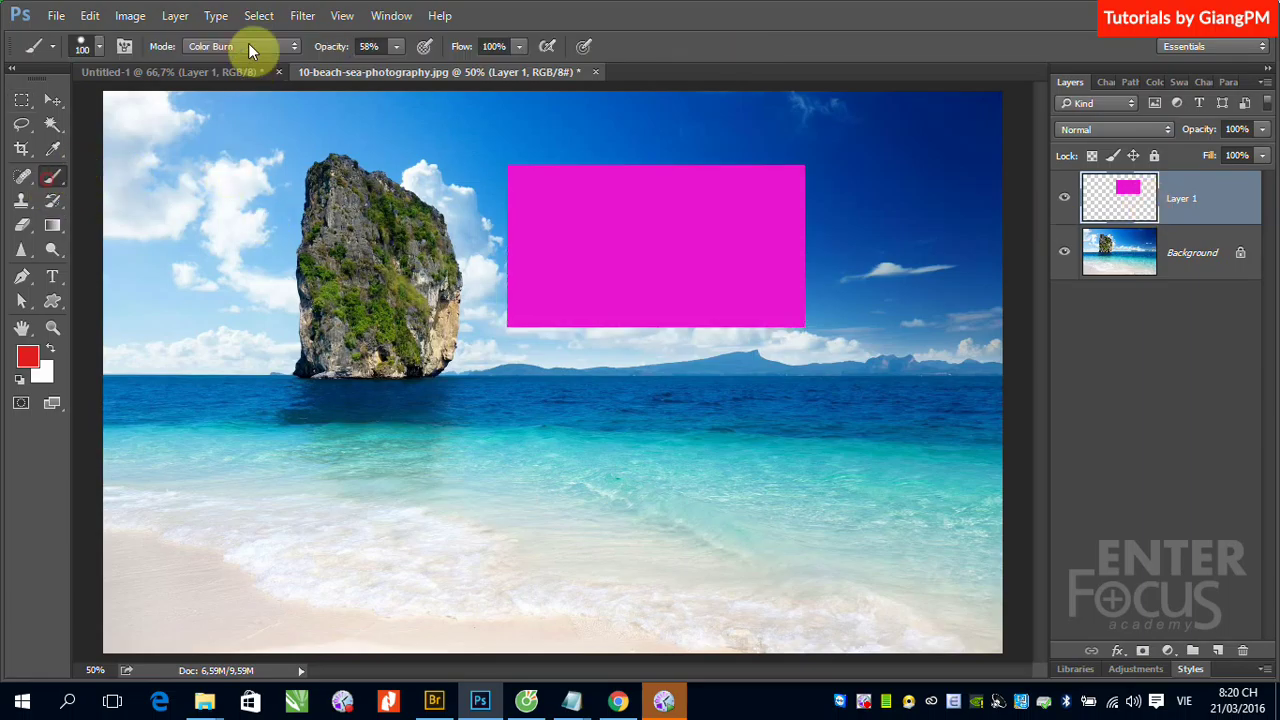
left_click(292, 46)
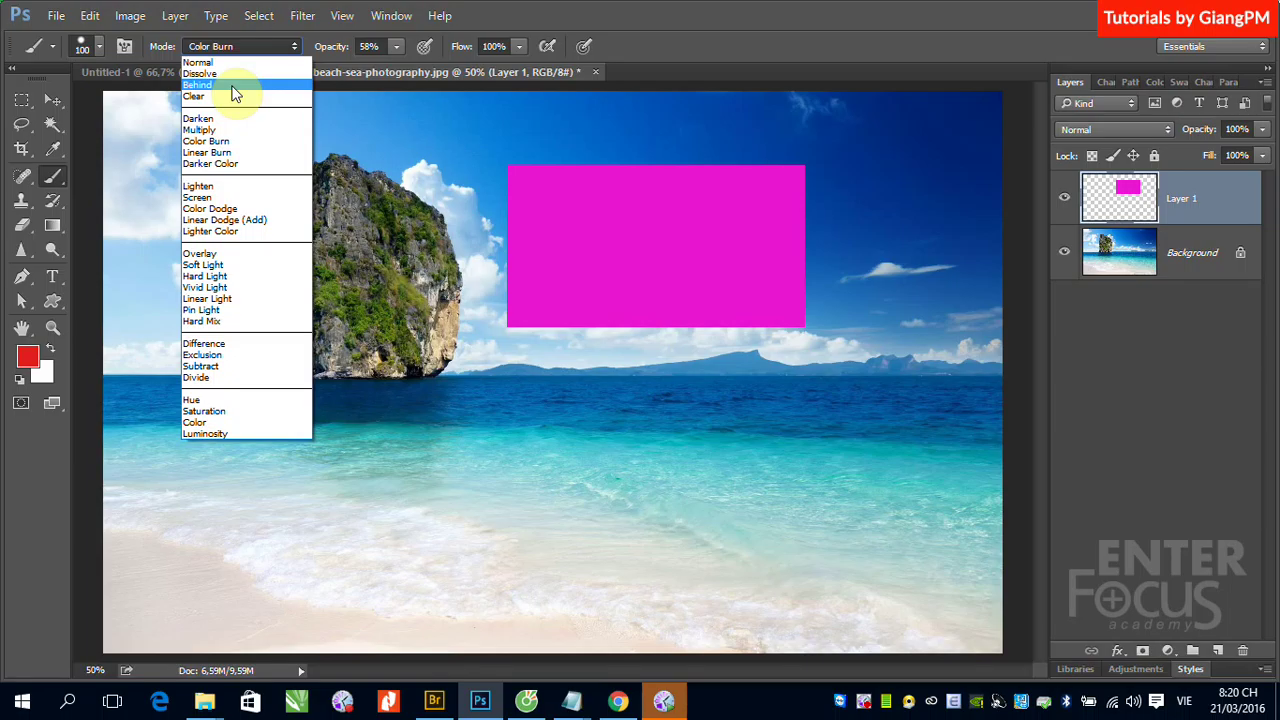
left_click(232, 88)
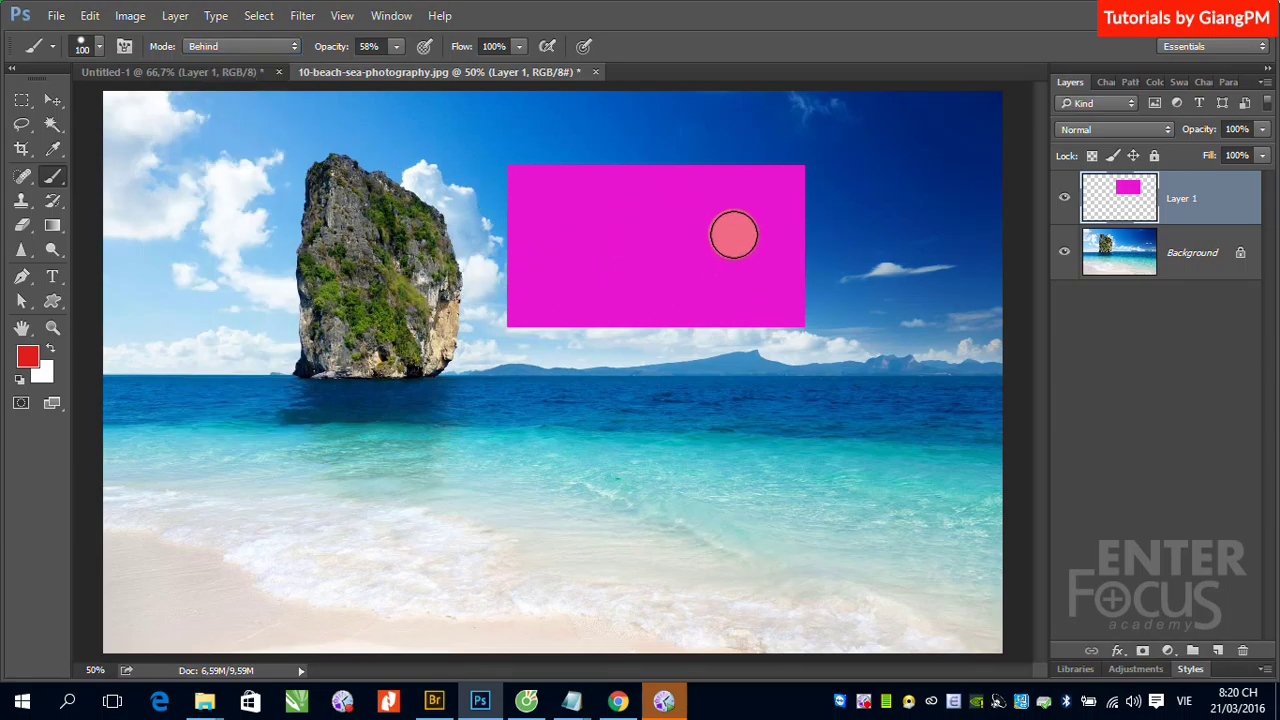
Step: Paint three red strokes behind the magenta rectangle's top and right side
left_click_drag(740, 122, 689, 177)
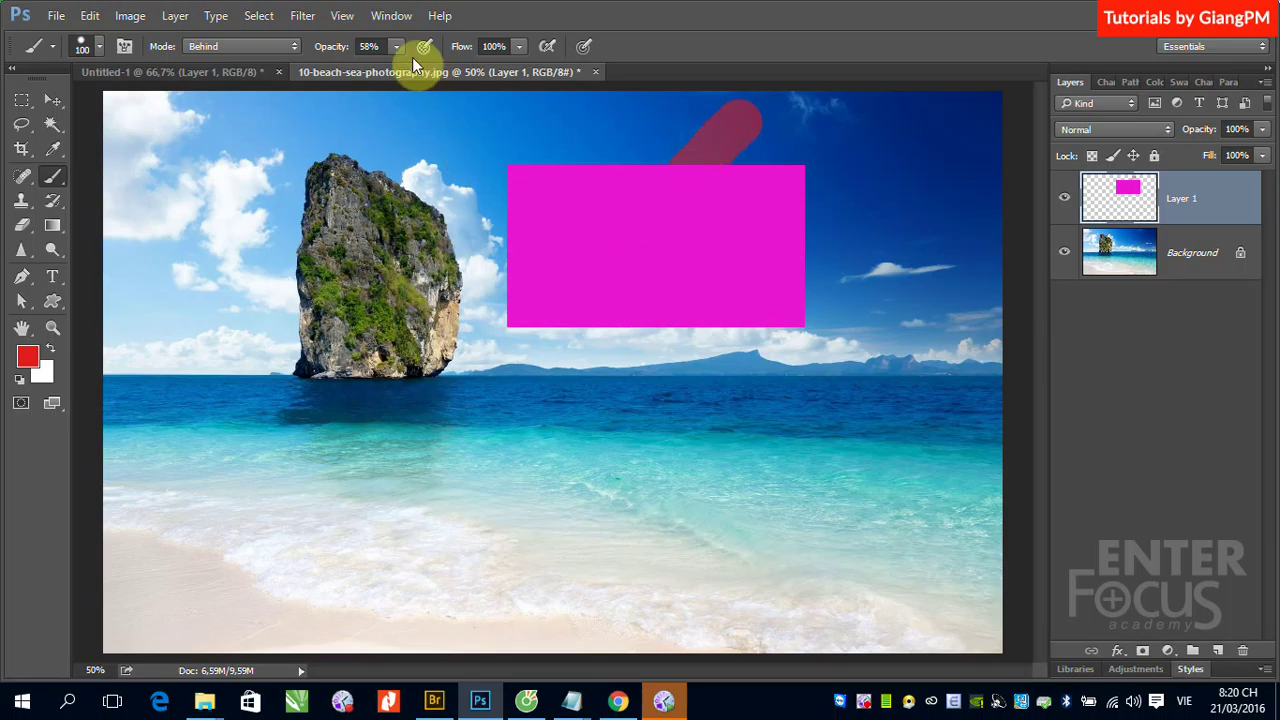
left_click_drag(650, 112, 604, 157)
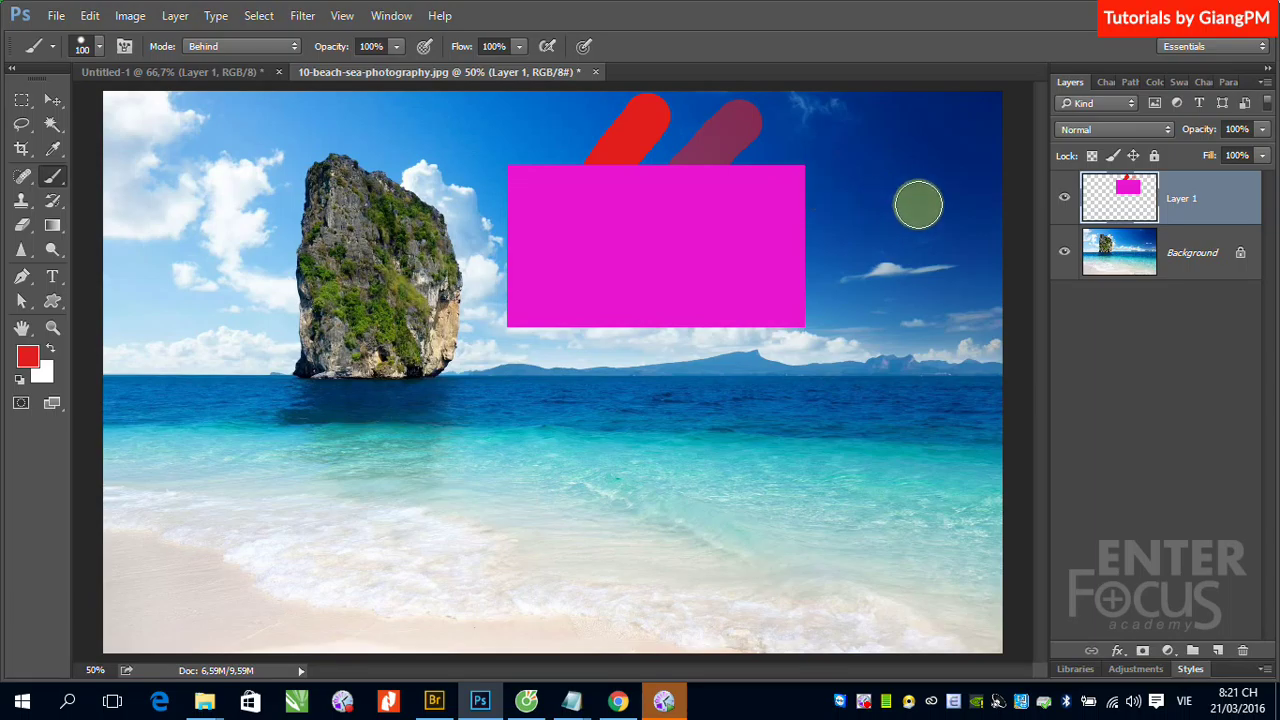
left_click_drag(914, 203, 726, 229)
Step: Undo the earlier red strokes and paint a thick red band behind the rectangle's right and bottom edges
left_click(352, 267, "shift")
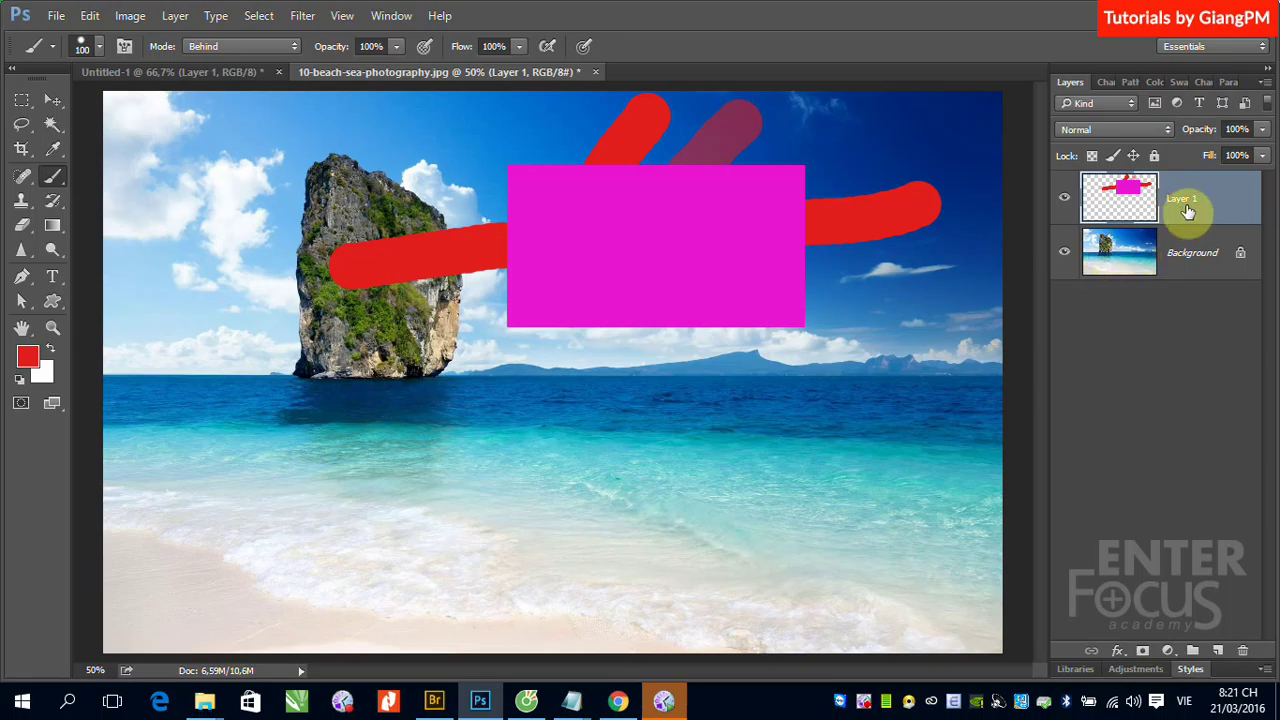
key("ctrl+alt+z")
key("ctrl+alt+z")
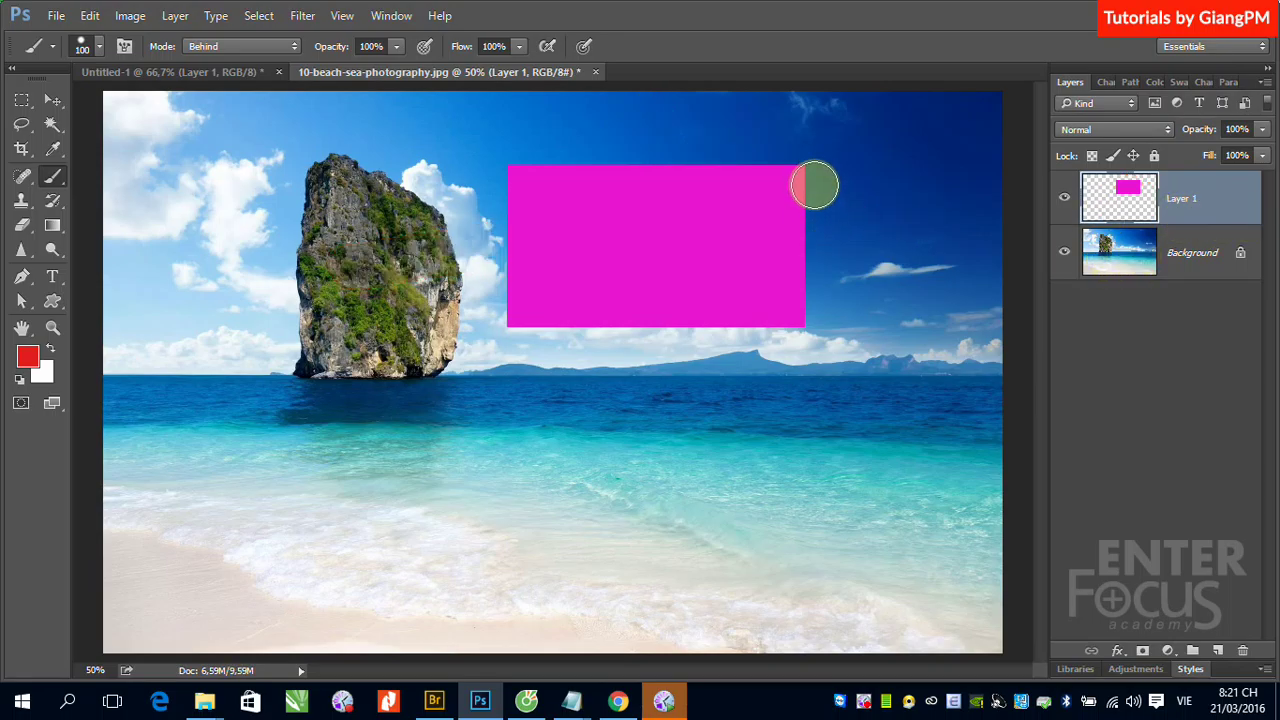
mouse_move(804, 189)
left_mouse_down()
mouse_move(641, 340)
mouse_move(514, 340)
left_mouse_up()
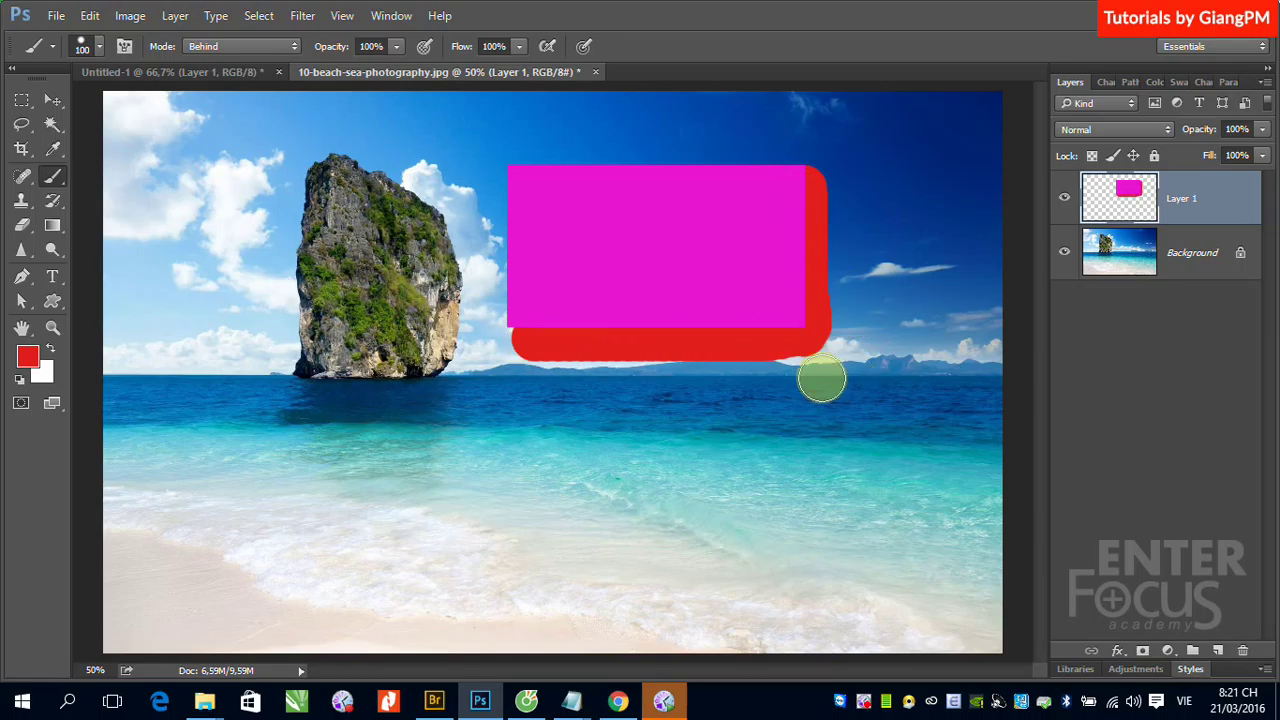
left_click_drag(748, 322, 755, 336)
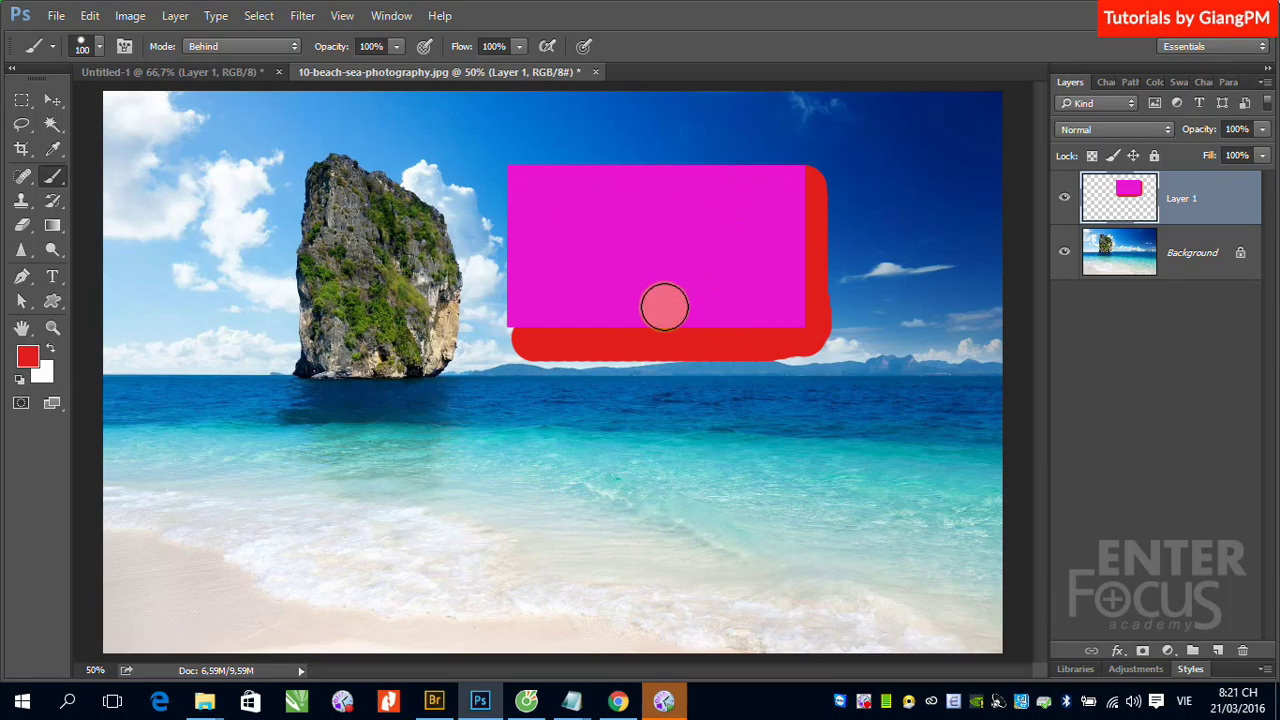
Step: Switch the brush to Clear mode and erase the magenta rectangle and red band
left_click(285, 47)
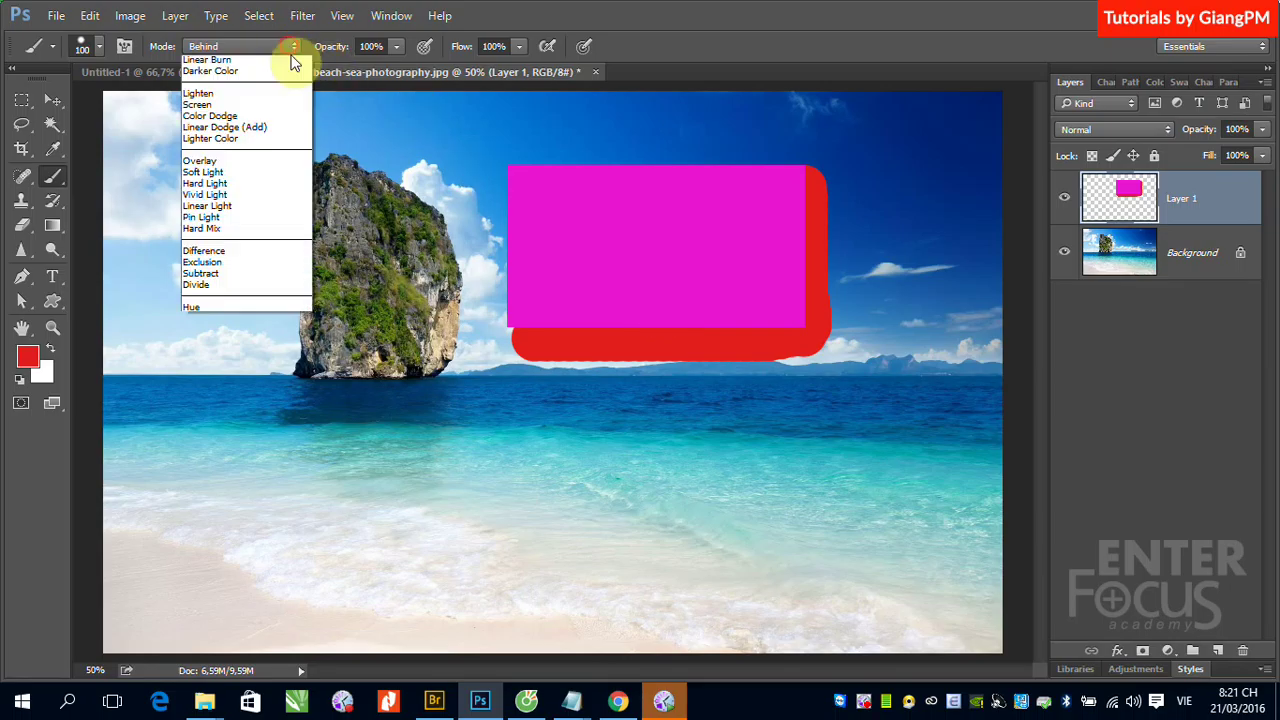
left_click(241, 96)
left_click_drag(815, 170, 811, 362)
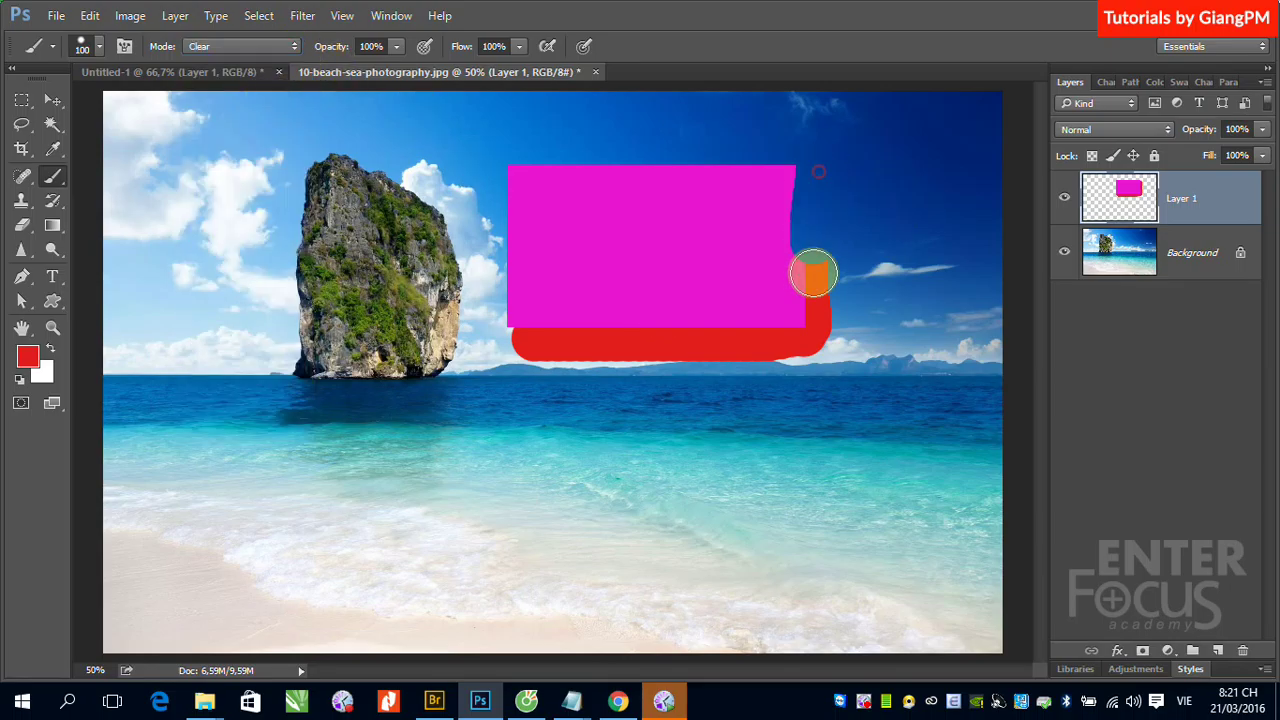
left_click_drag(794, 170, 780, 371)
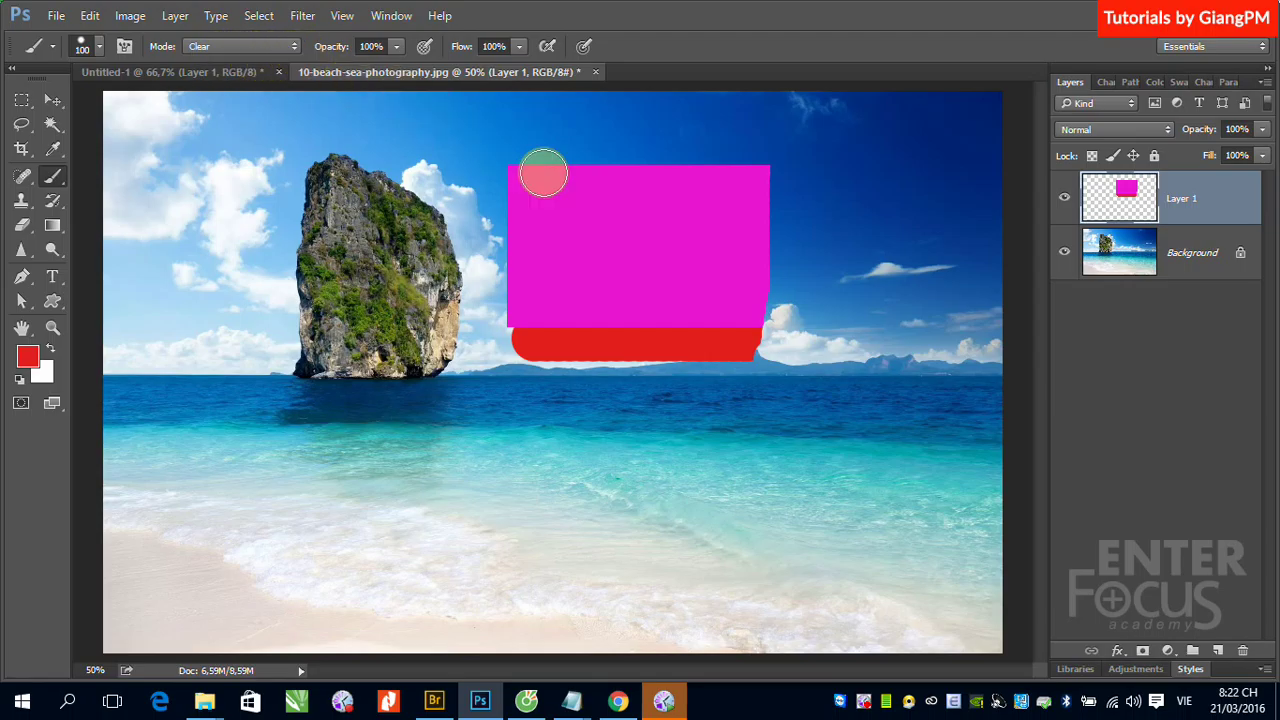
mouse_move(757, 166)
left_mouse_down()
mouse_move(757, 357)
mouse_move(725, 393)
left_mouse_up()
left_click_drag(706, 182, 684, 395)
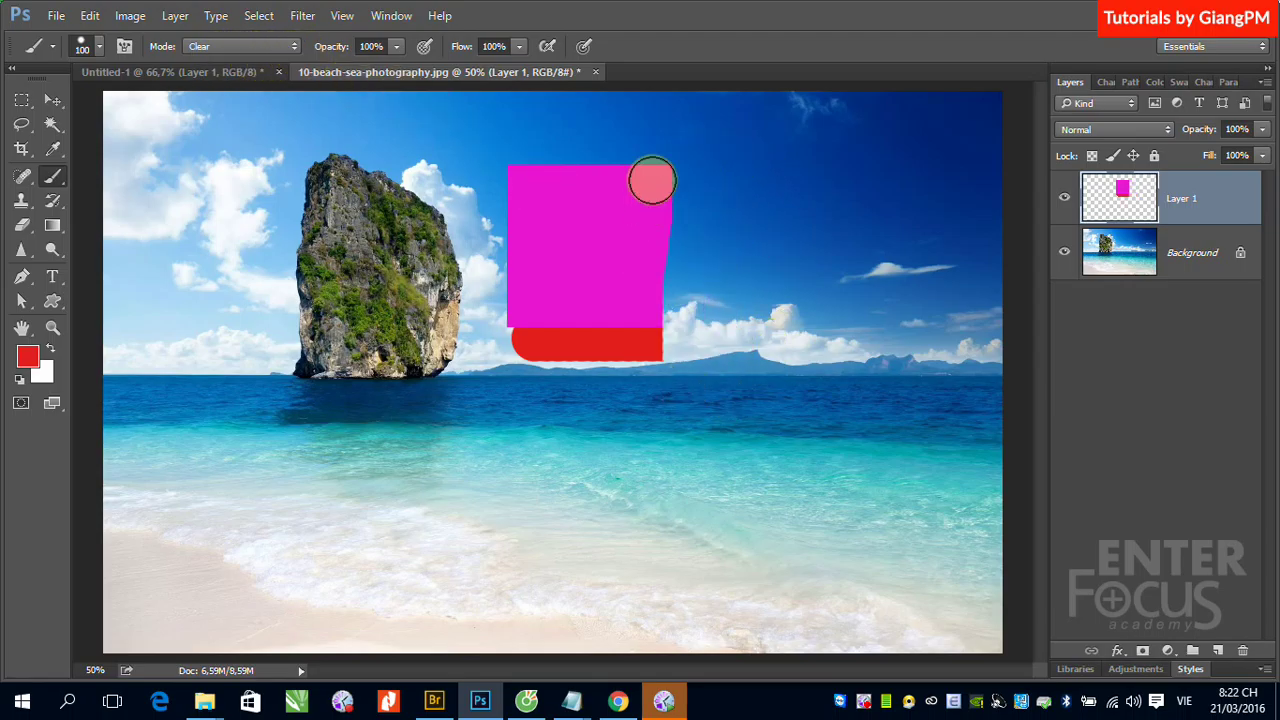
left_click_drag(651, 177, 666, 378)
left_click_drag(629, 170, 626, 385)
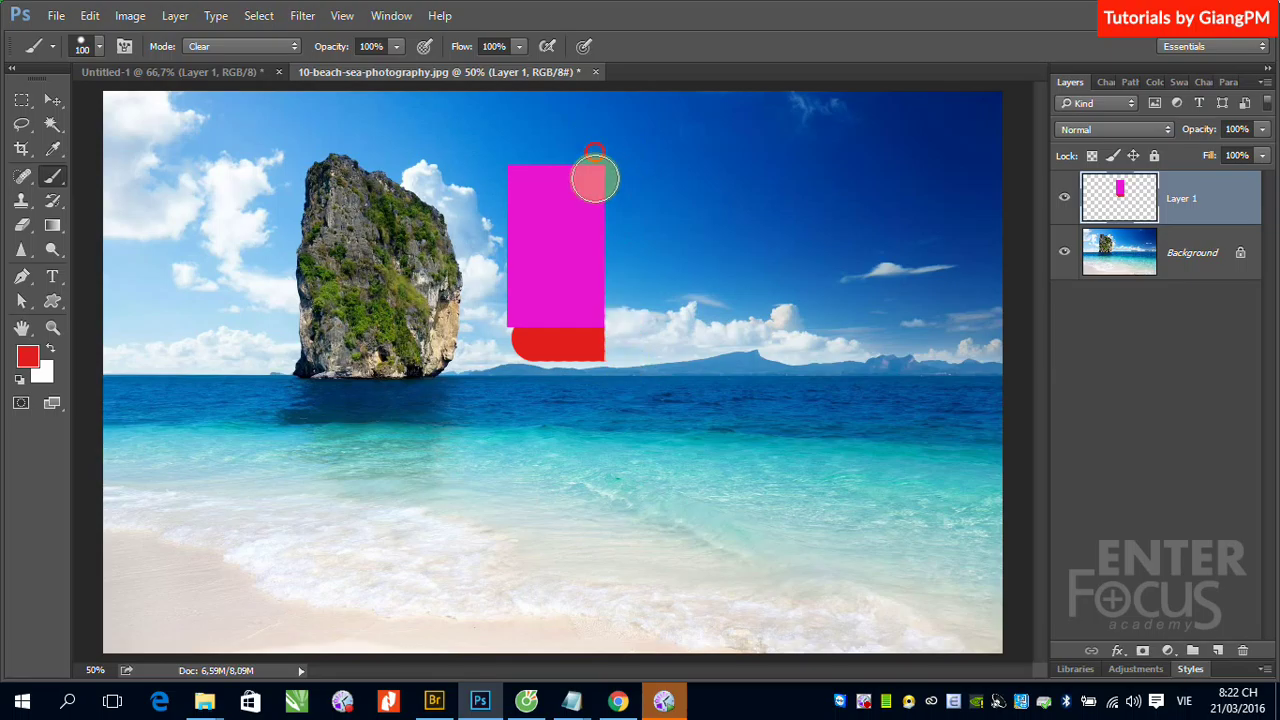
mouse_move(591, 174)
left_mouse_down()
mouse_move(591, 360)
mouse_move(567, 315)
mouse_move(567, 375)
left_mouse_up()
mouse_move(543, 171)
left_mouse_down()
mouse_move(517, 394)
mouse_move(524, 265)
mouse_move(543, 390)
left_mouse_up()
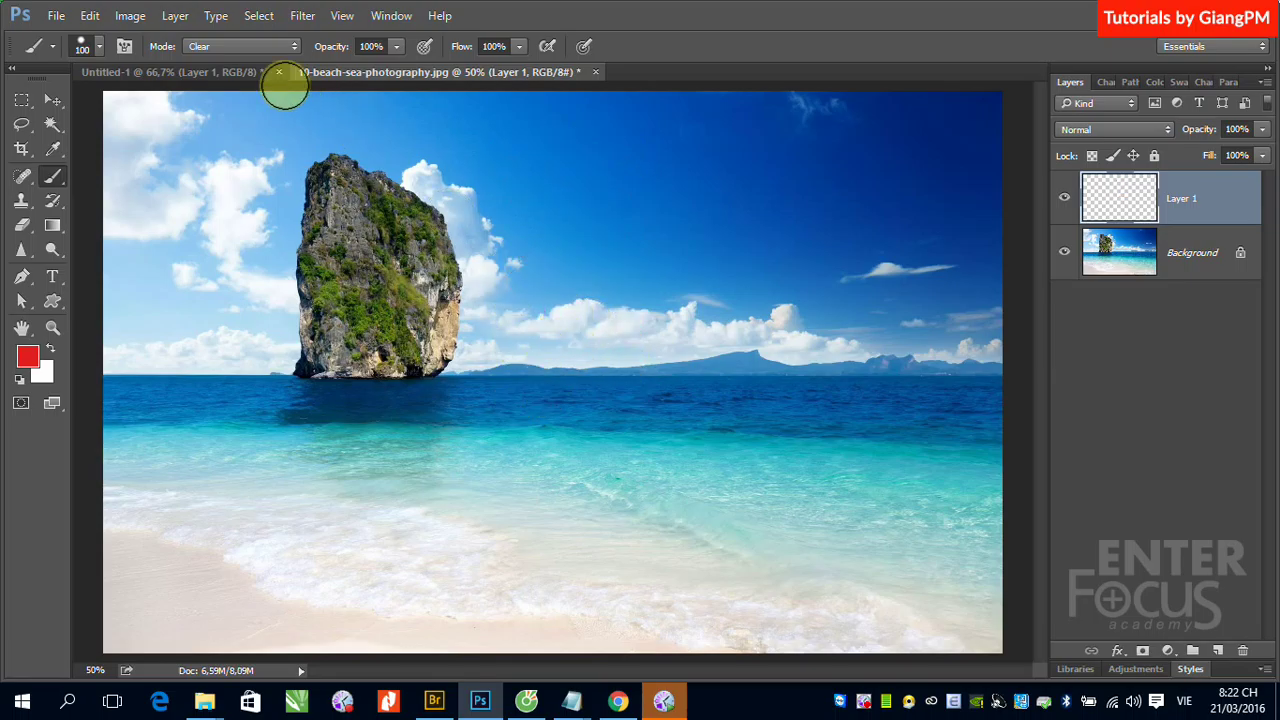
left_click(267, 50)
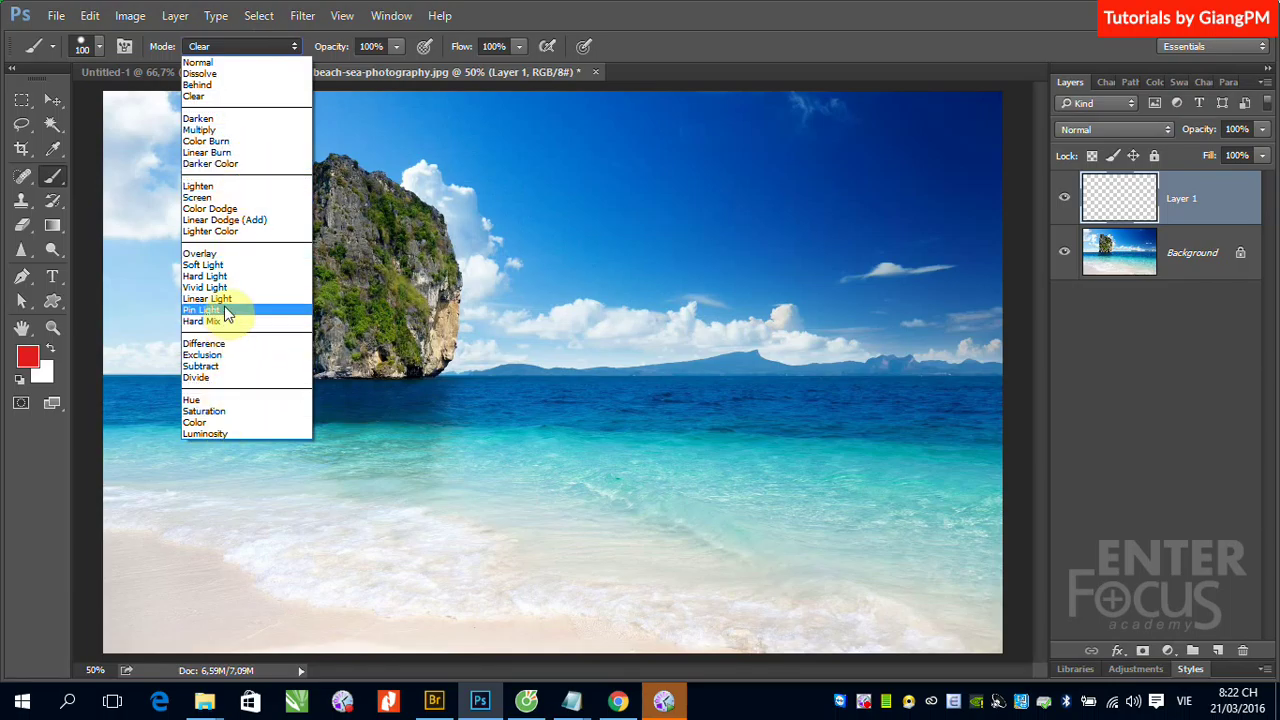
Step: Set the brush blend mode back to Normal
left_click(632, 16)
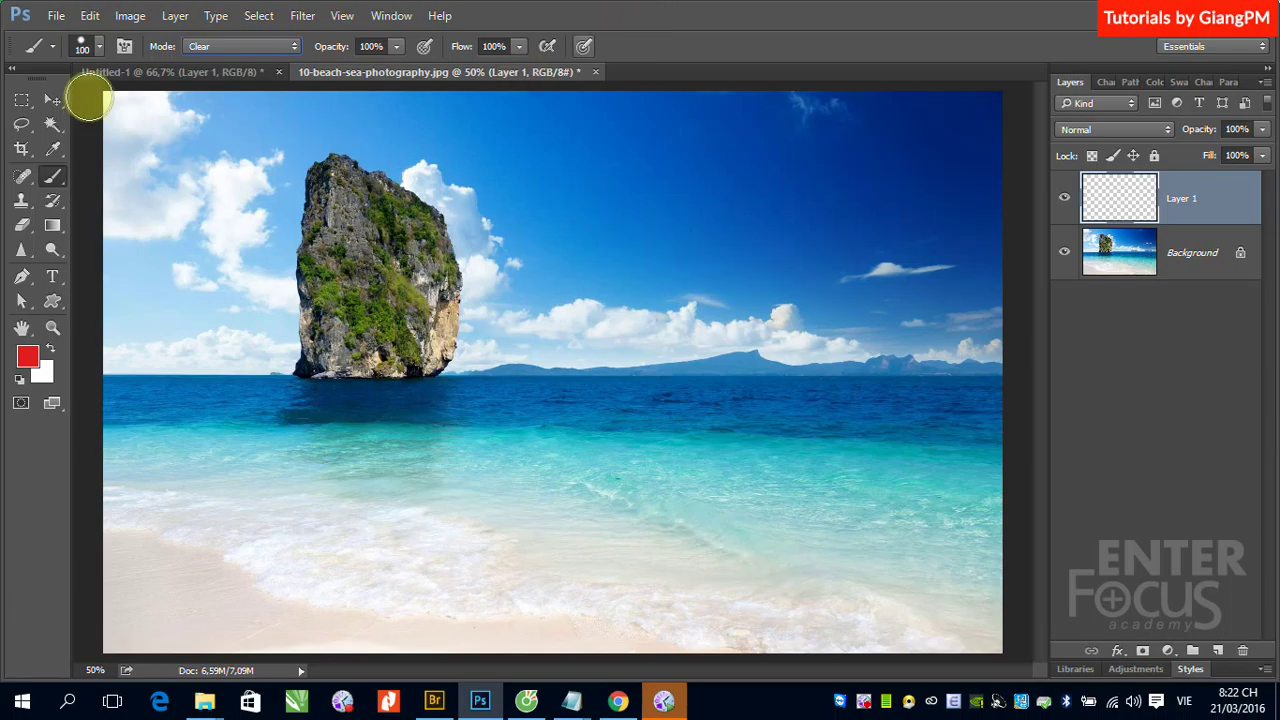
left_click(291, 46)
left_click(250, 63)
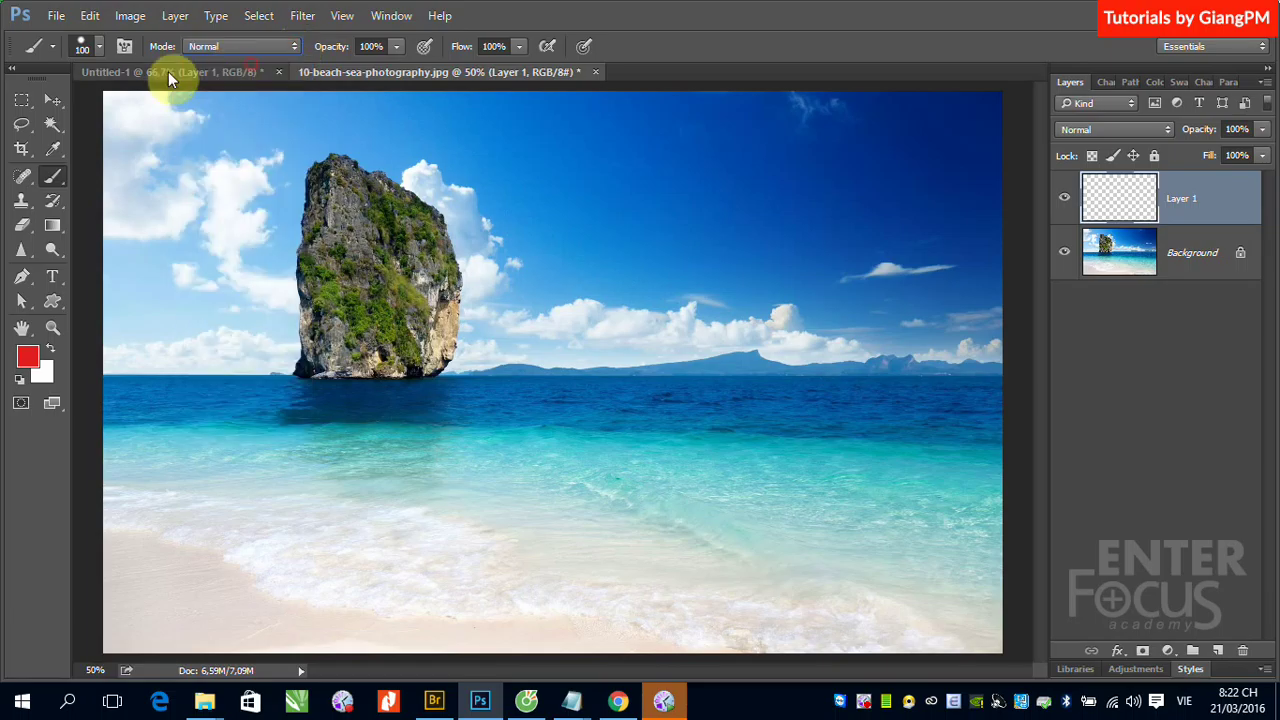
Step: Reset the brush set to the defaults and choose a bristle brush
left_click(95, 45)
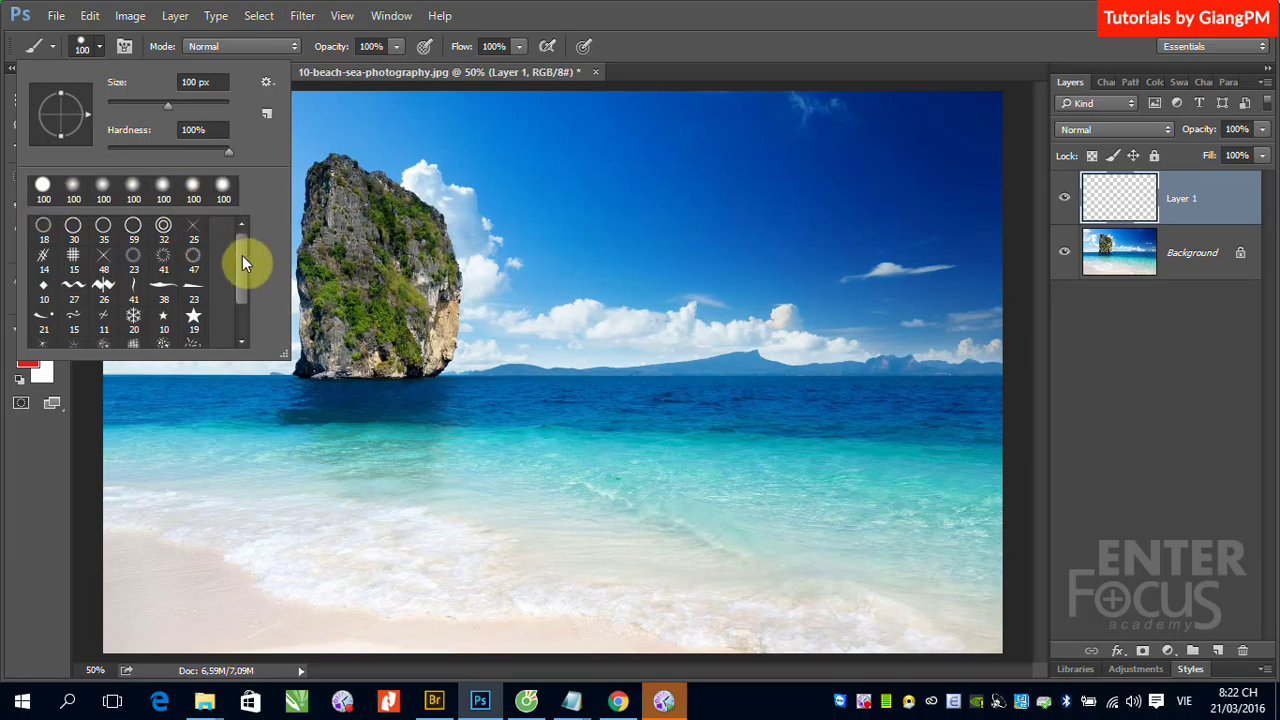
left_click(266, 82)
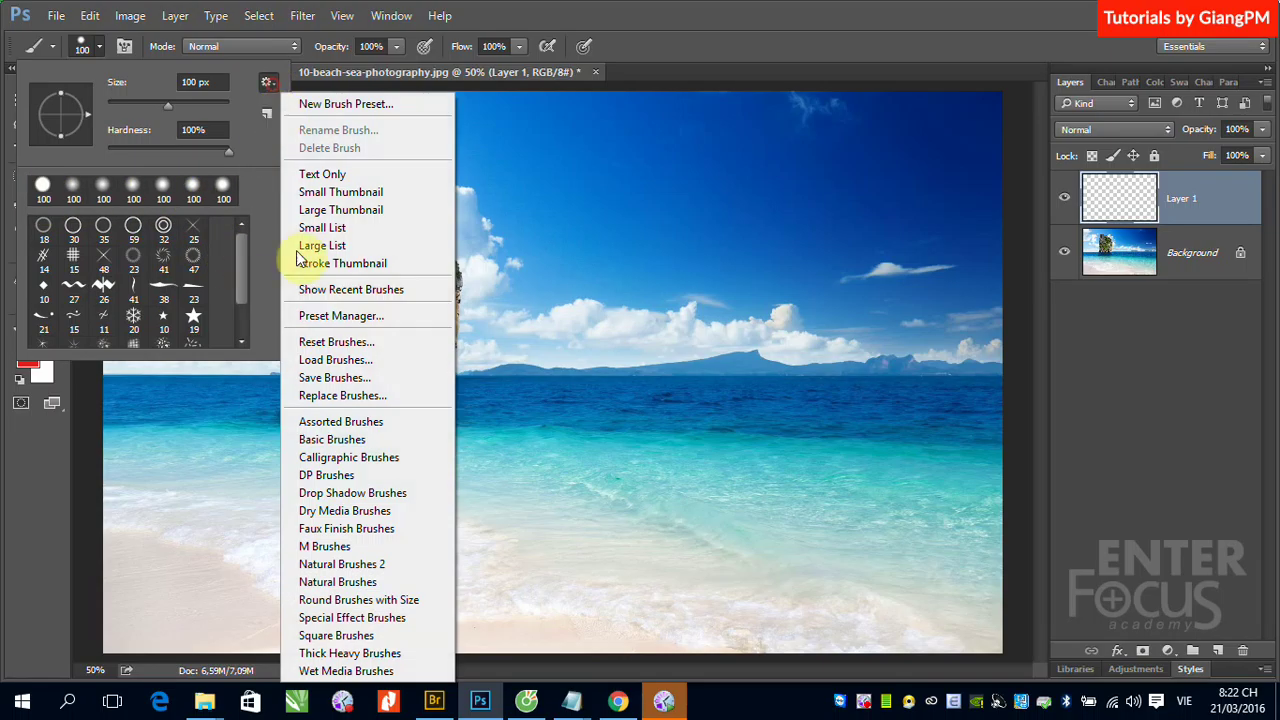
left_click(365, 342)
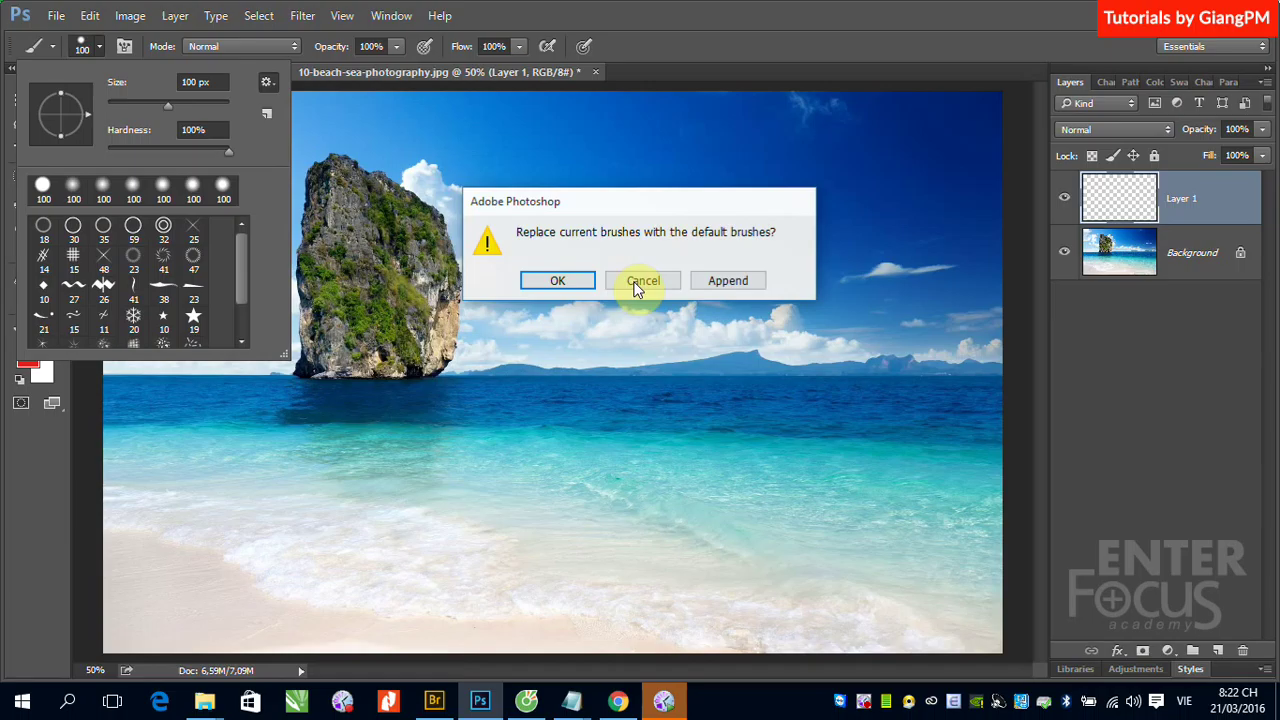
left_click(565, 280)
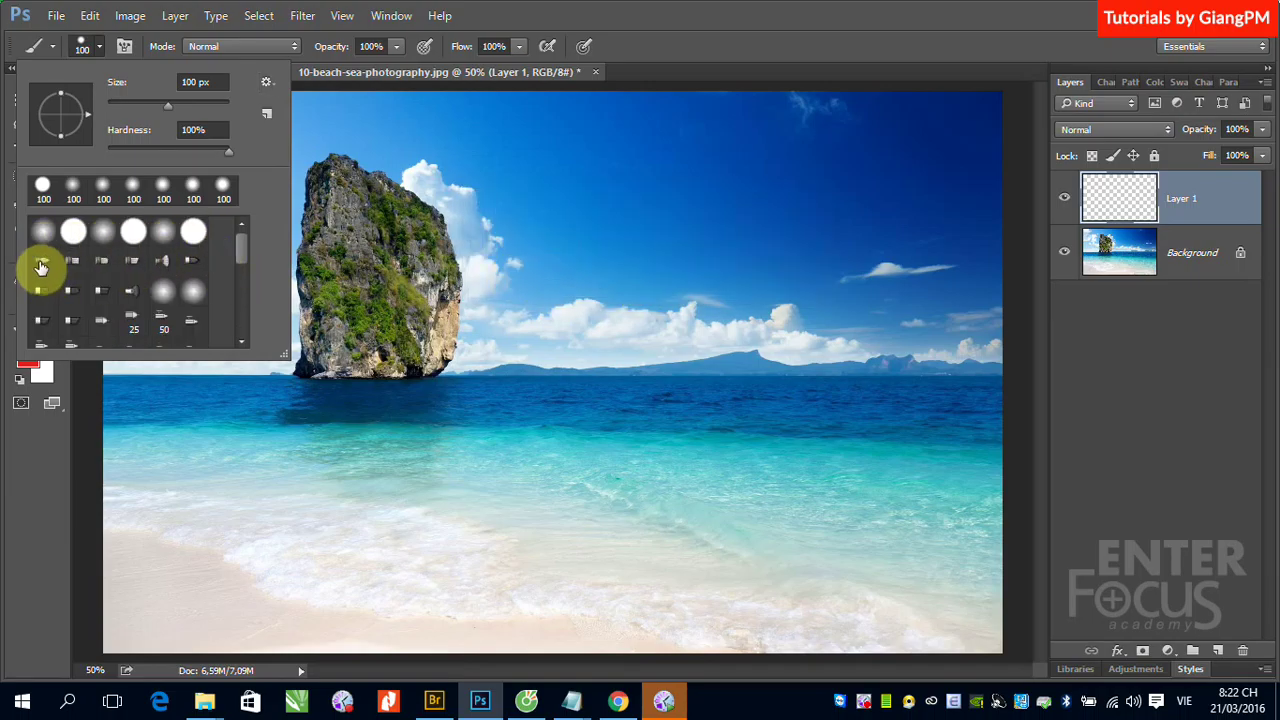
left_click(42, 261)
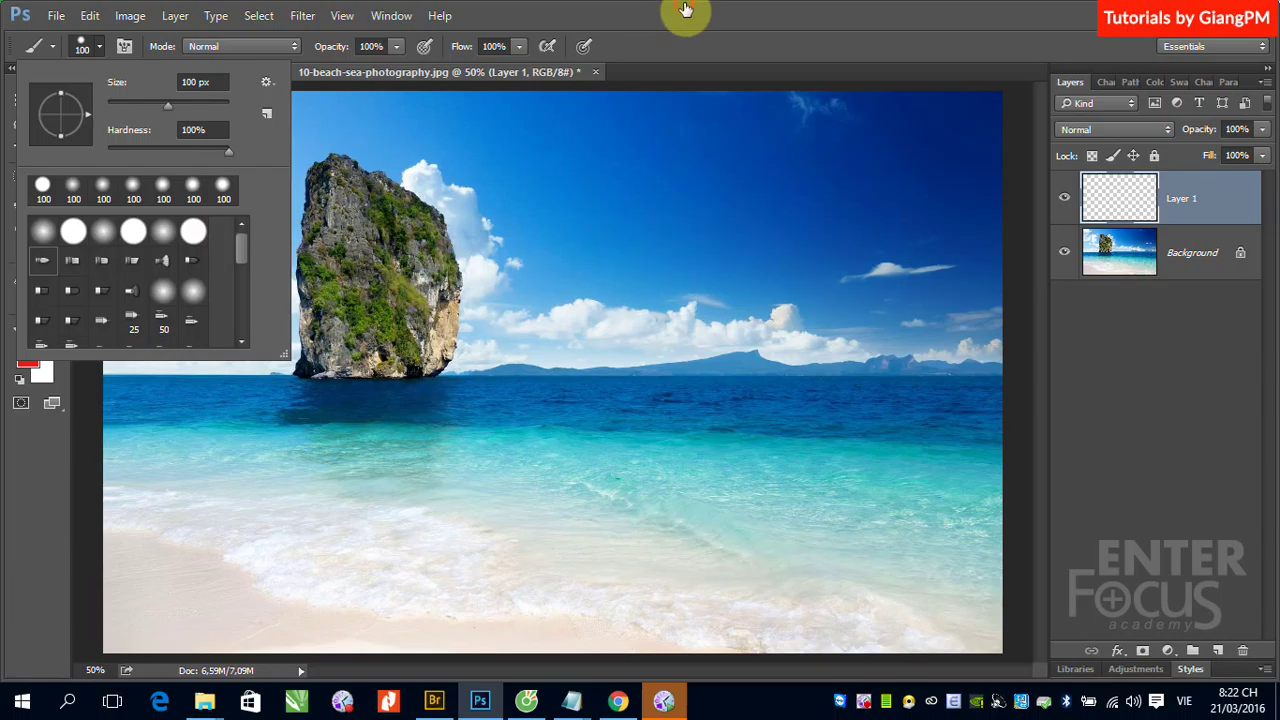
left_click(500, 245)
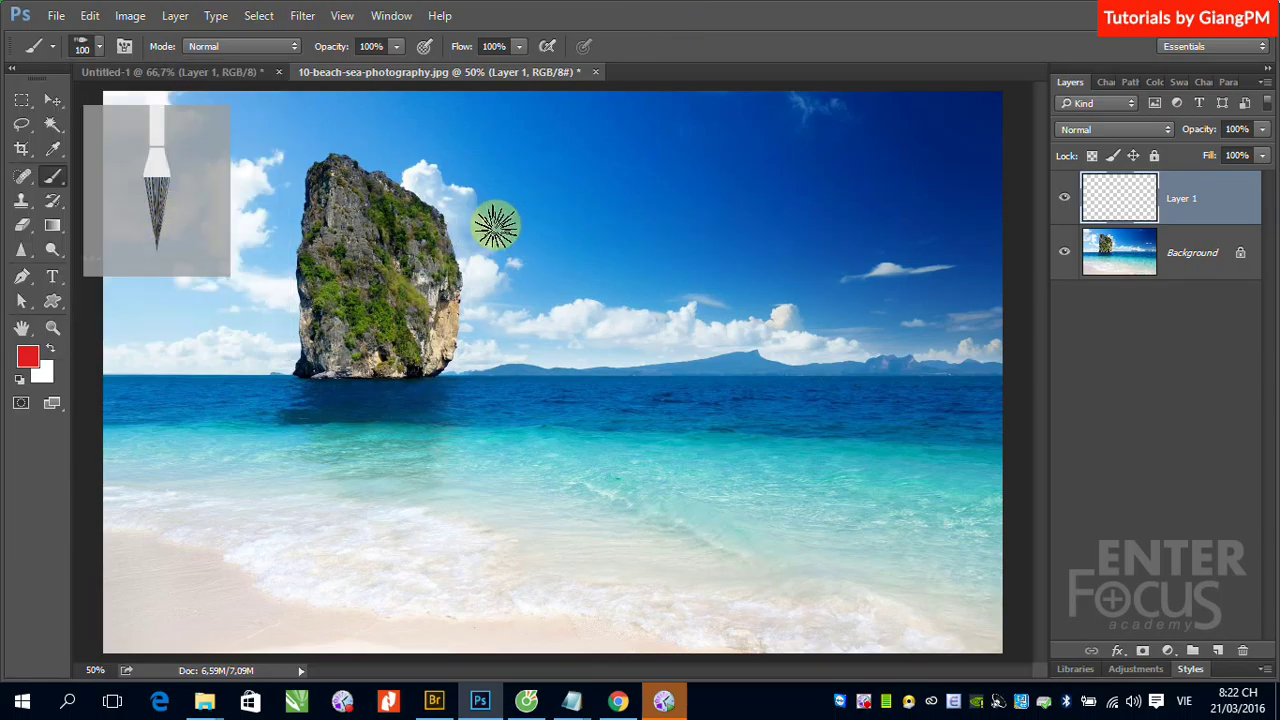
Step: Paint three red bristle strokes across the sky, then choose the 100 px hard round brush
left_click_drag(495, 232, 737, 197)
left_click_drag(578, 261, 826, 257)
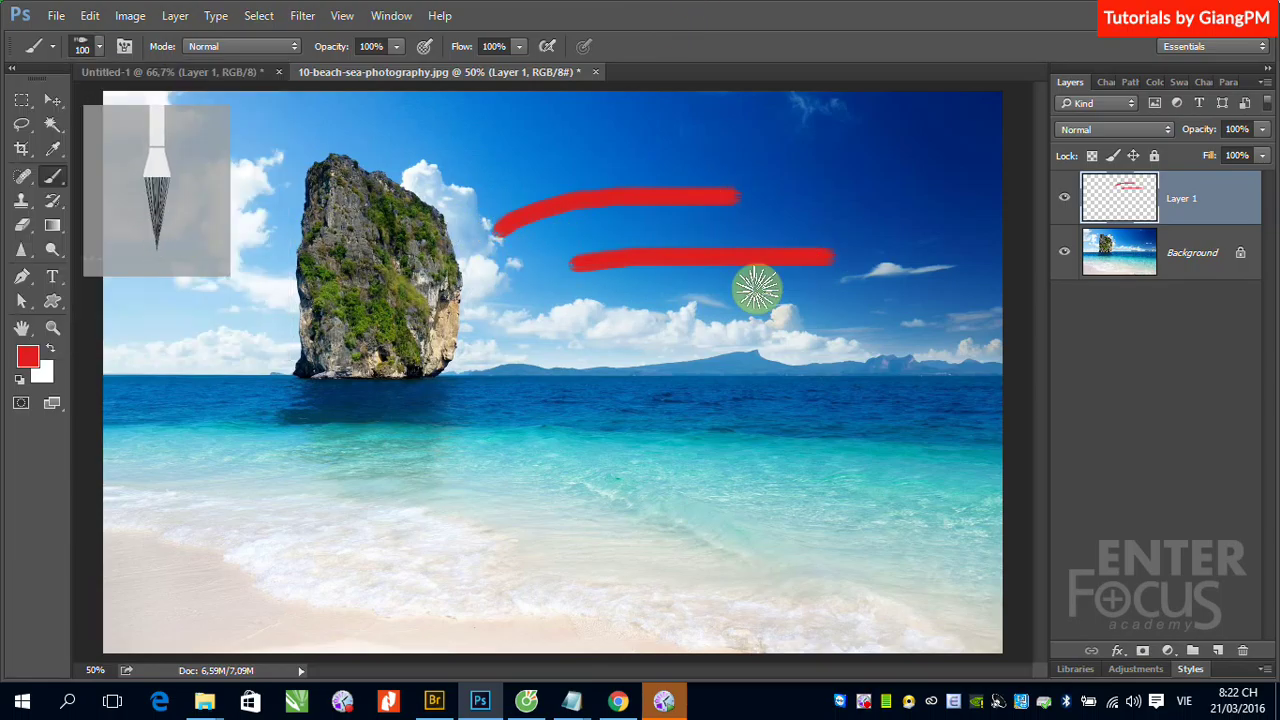
left_click_drag(716, 314, 846, 311)
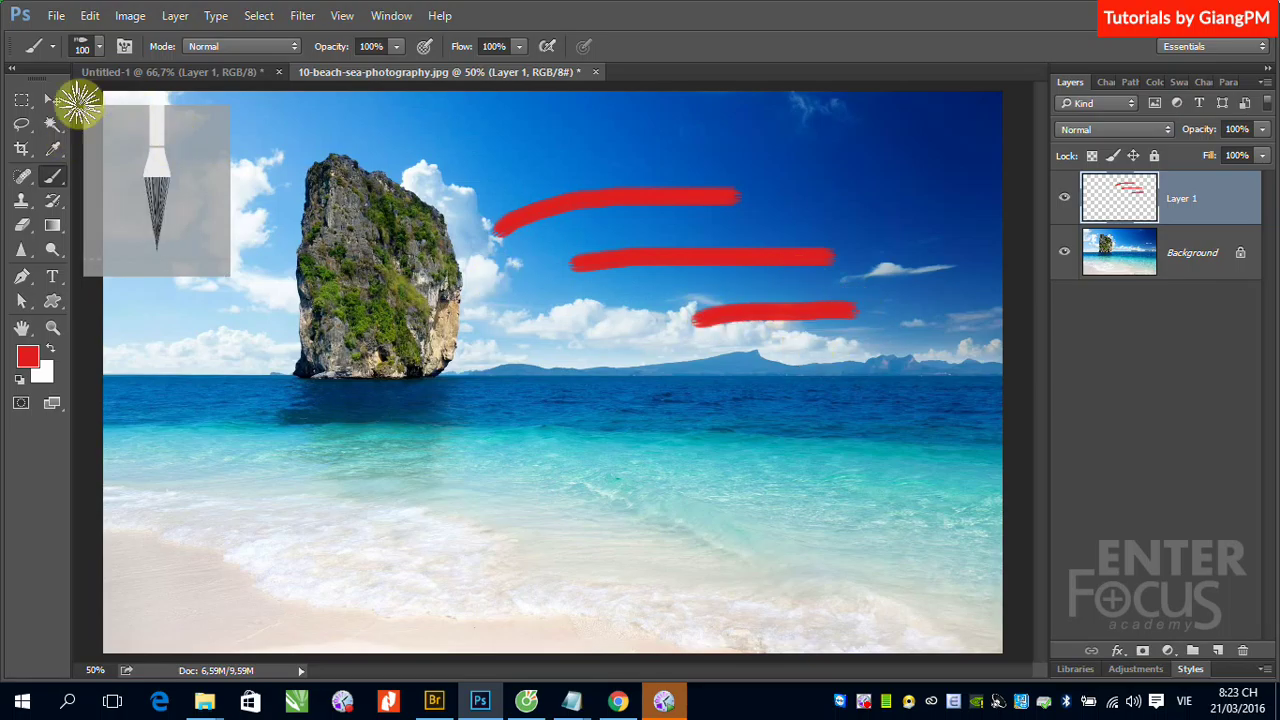
left_click(99, 46)
left_click(78, 188)
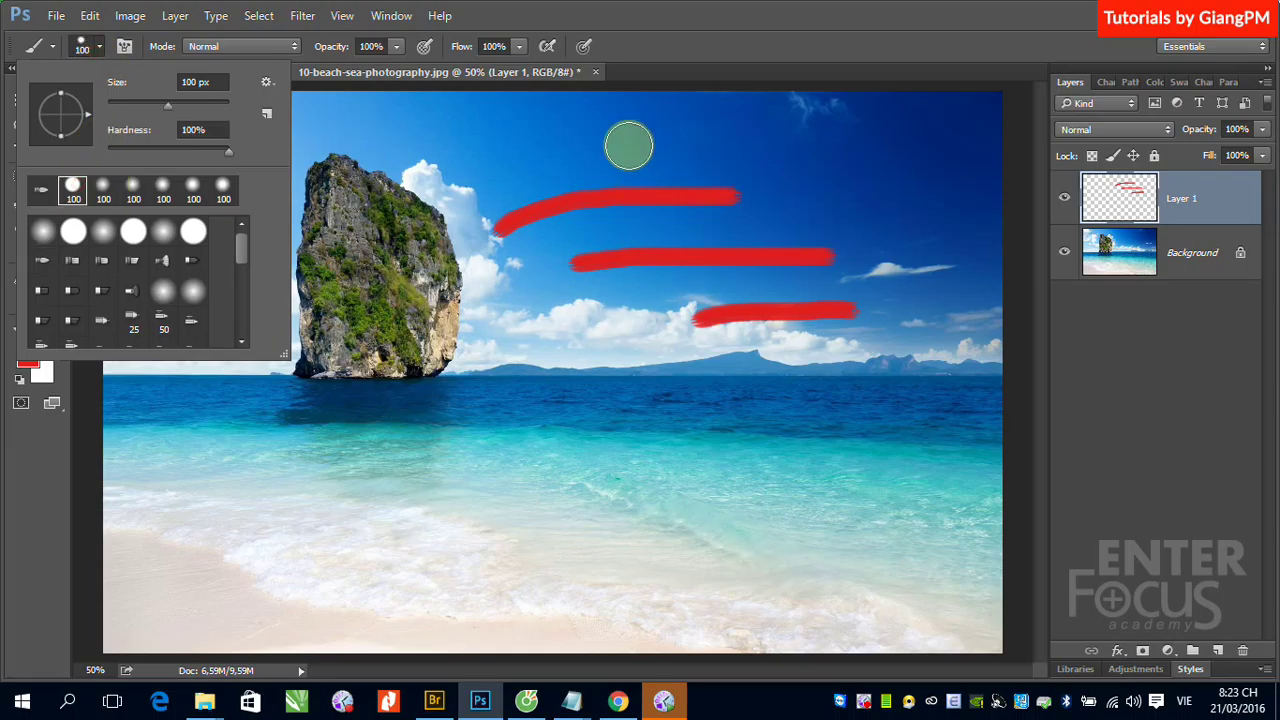
Step: Paint a thick red band, then red dabs and strokes with the 45 px brush
mouse_move(603, 148)
left_mouse_down()
mouse_move(754, 143)
mouse_move(693, 155)
left_mouse_up()
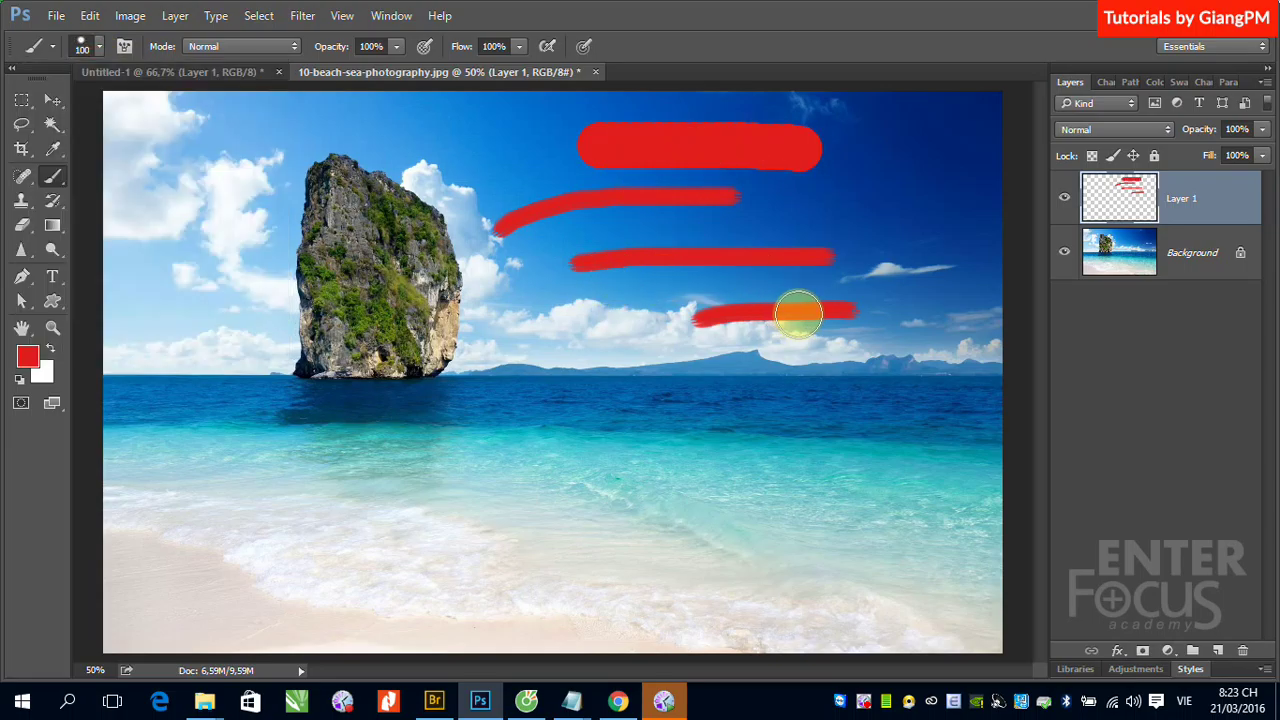
left_click(98, 48)
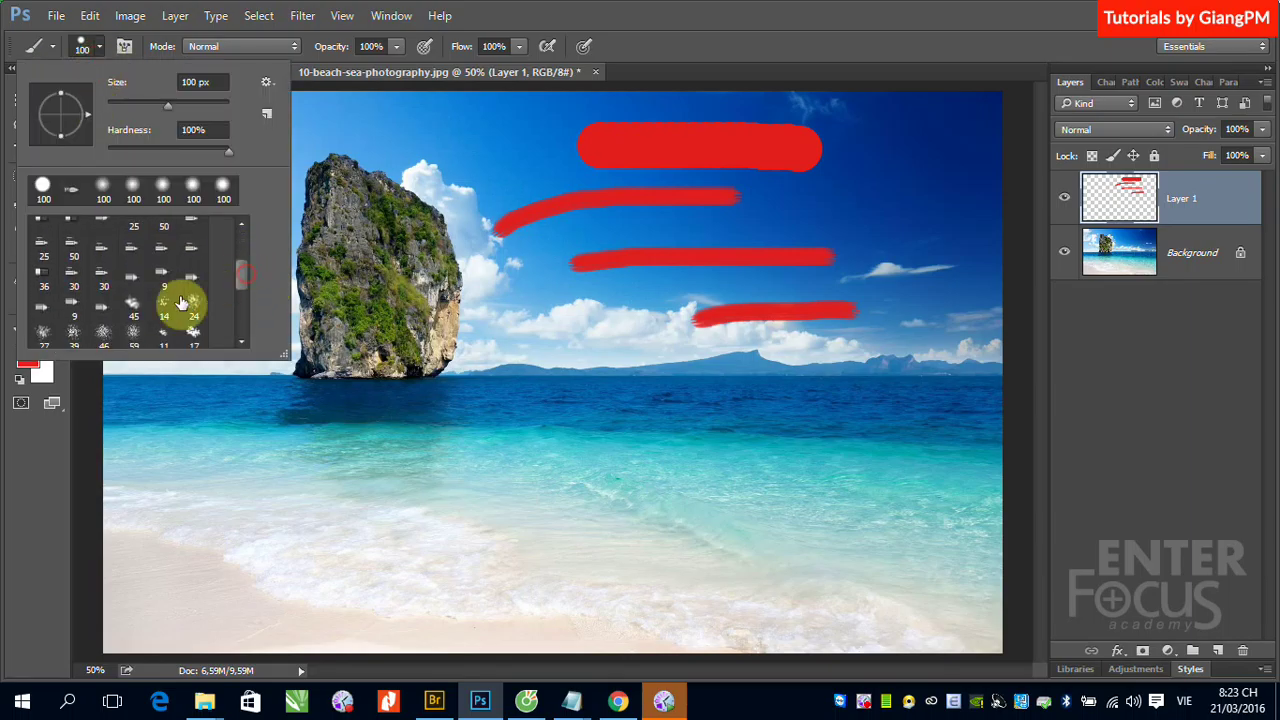
left_click(133, 308)
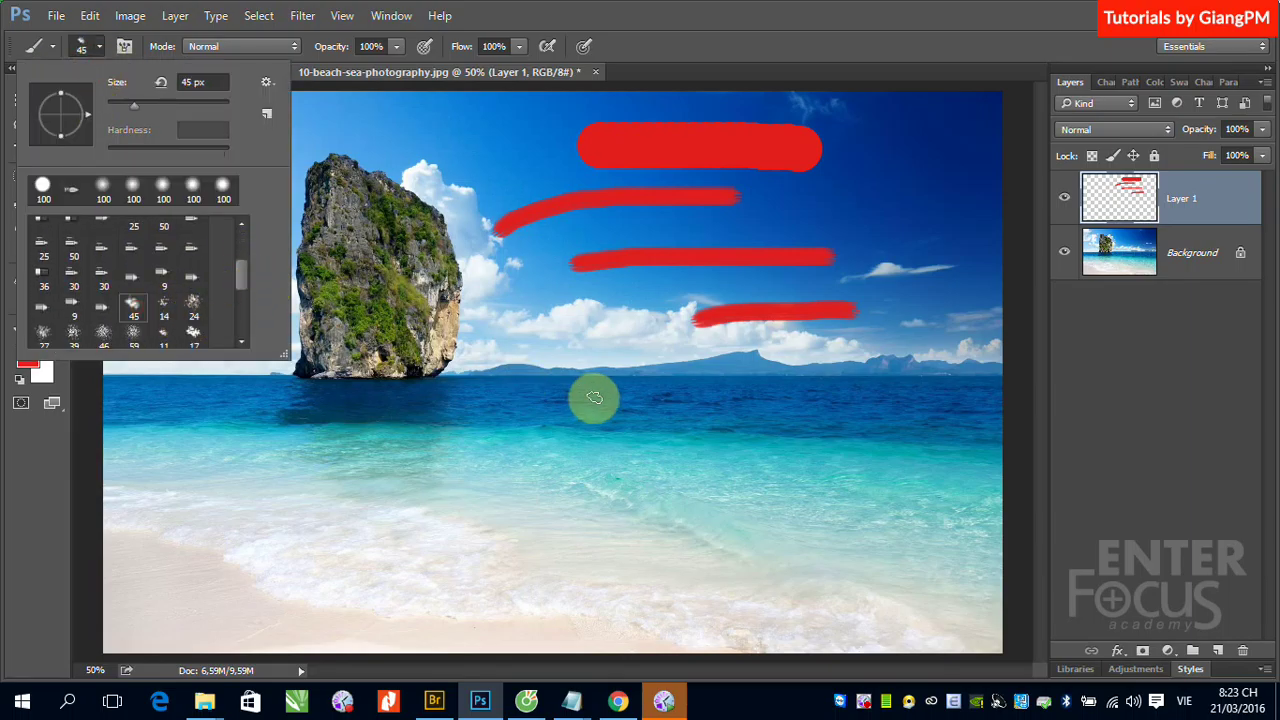
left_click(563, 320)
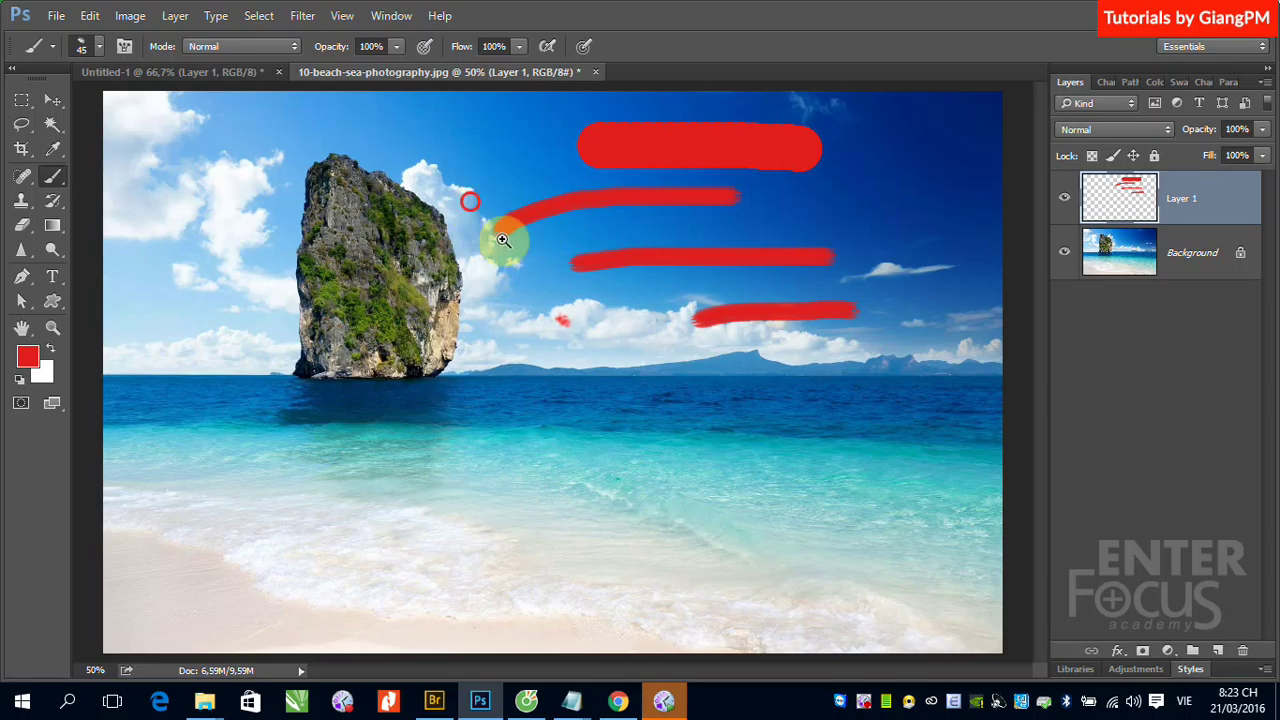
scroll(630, 271, "up", 5)
left_click_drag(565, 393, 860, 332)
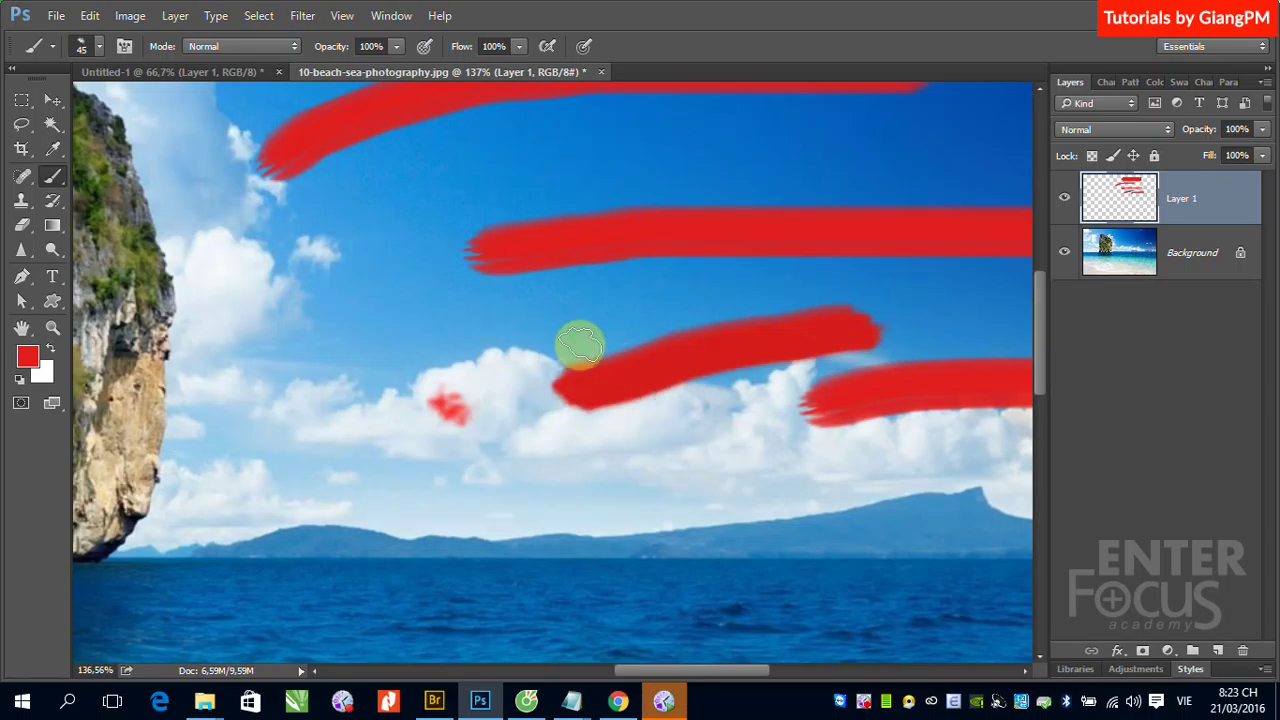
left_click(405, 315)
left_click_drag(488, 320, 610, 312)
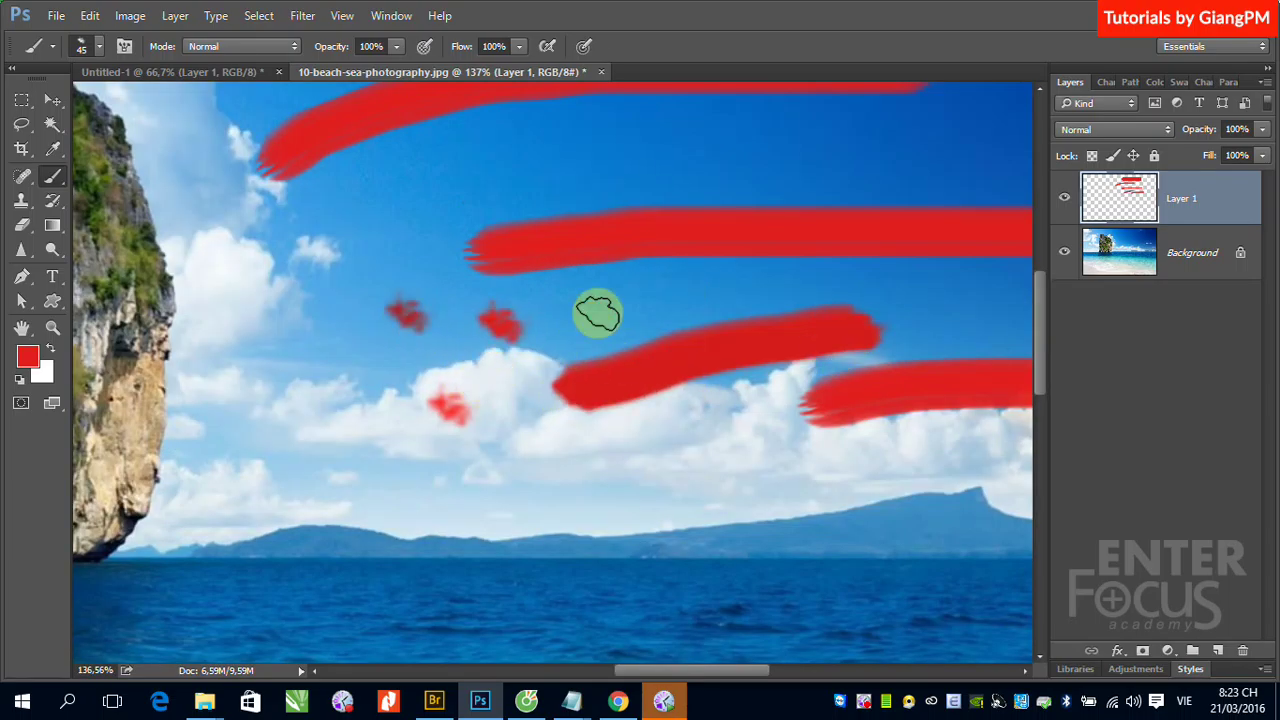
Step: Stamp two 24 px scattered marks and paint 134 px grass tufts above the horizon
left_click(104, 44)
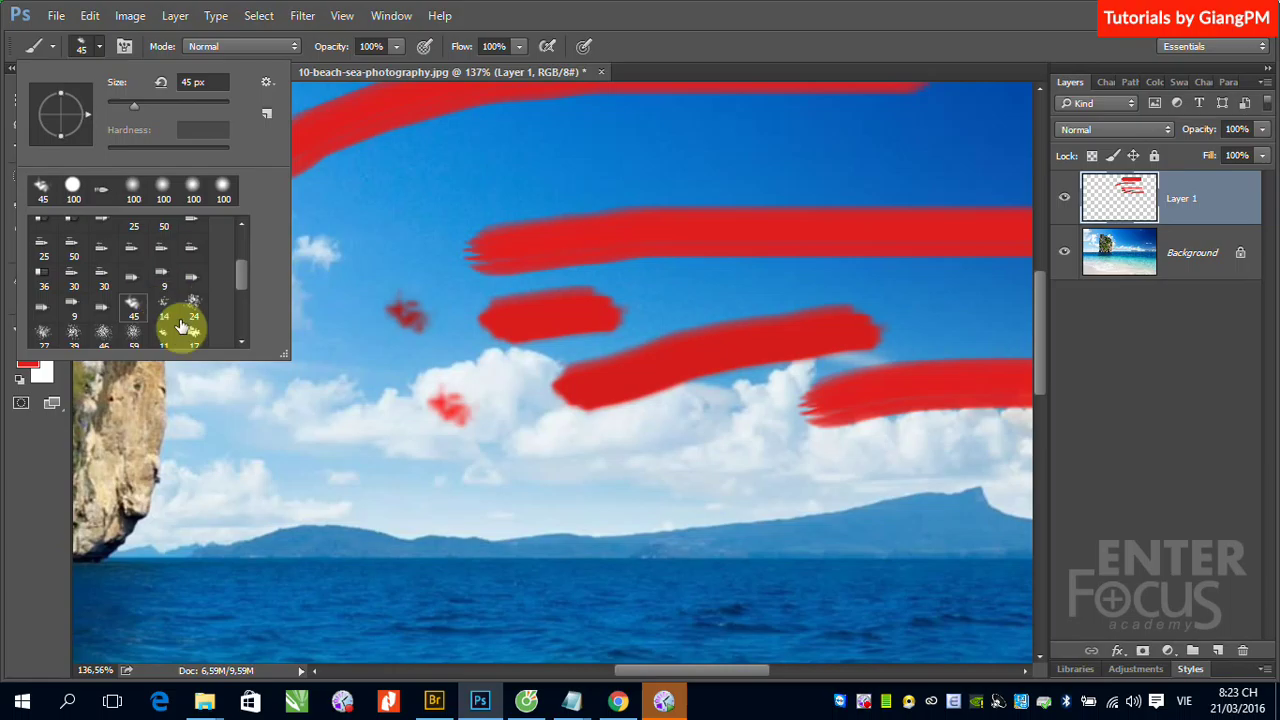
left_click(194, 305)
left_click(585, 148)
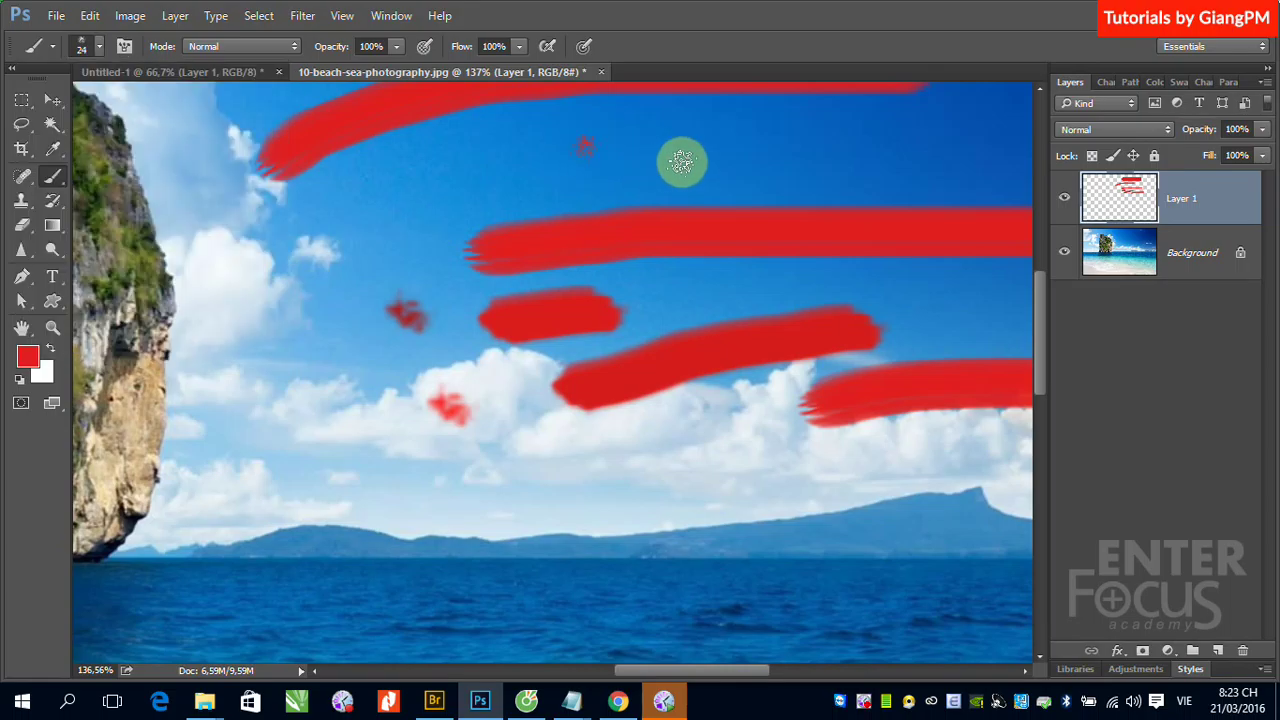
left_click(681, 162)
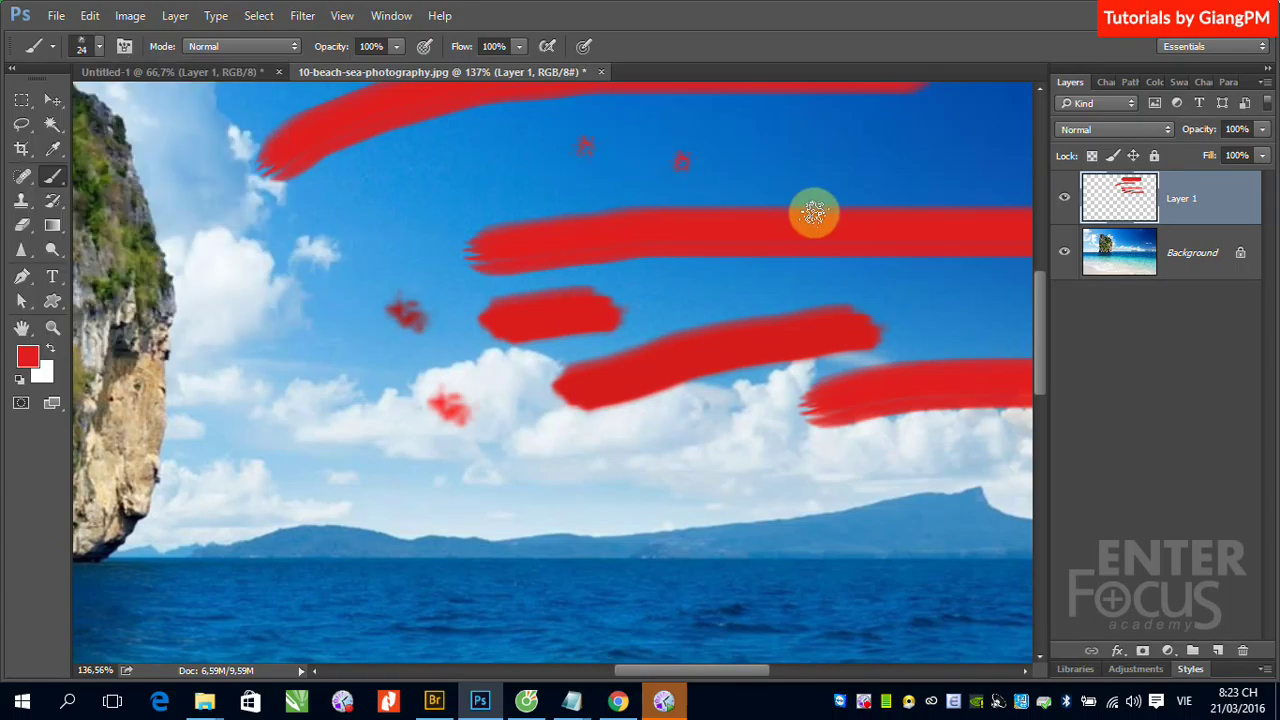
left_click(100, 46)
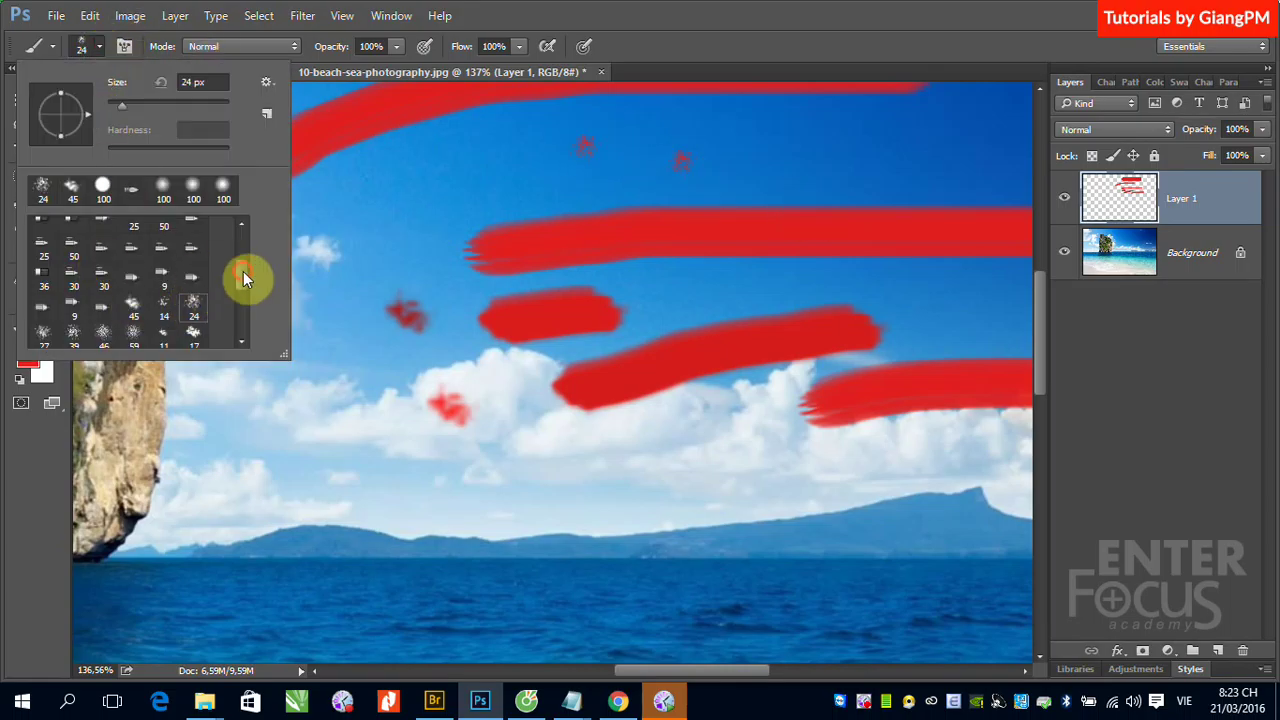
left_click_drag(243, 271, 240, 317)
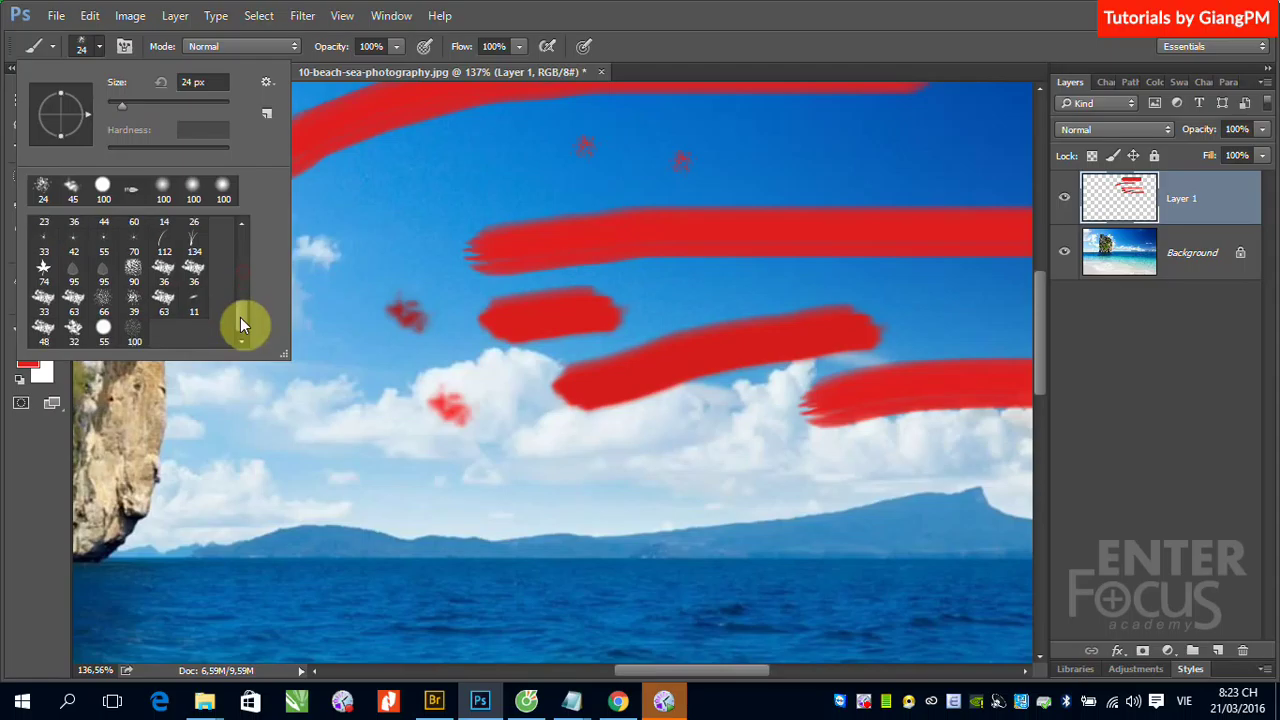
left_click(194, 240)
mouse_move(301, 470)
left_mouse_down()
mouse_move(600, 451)
mouse_move(505, 490)
left_mouse_up()
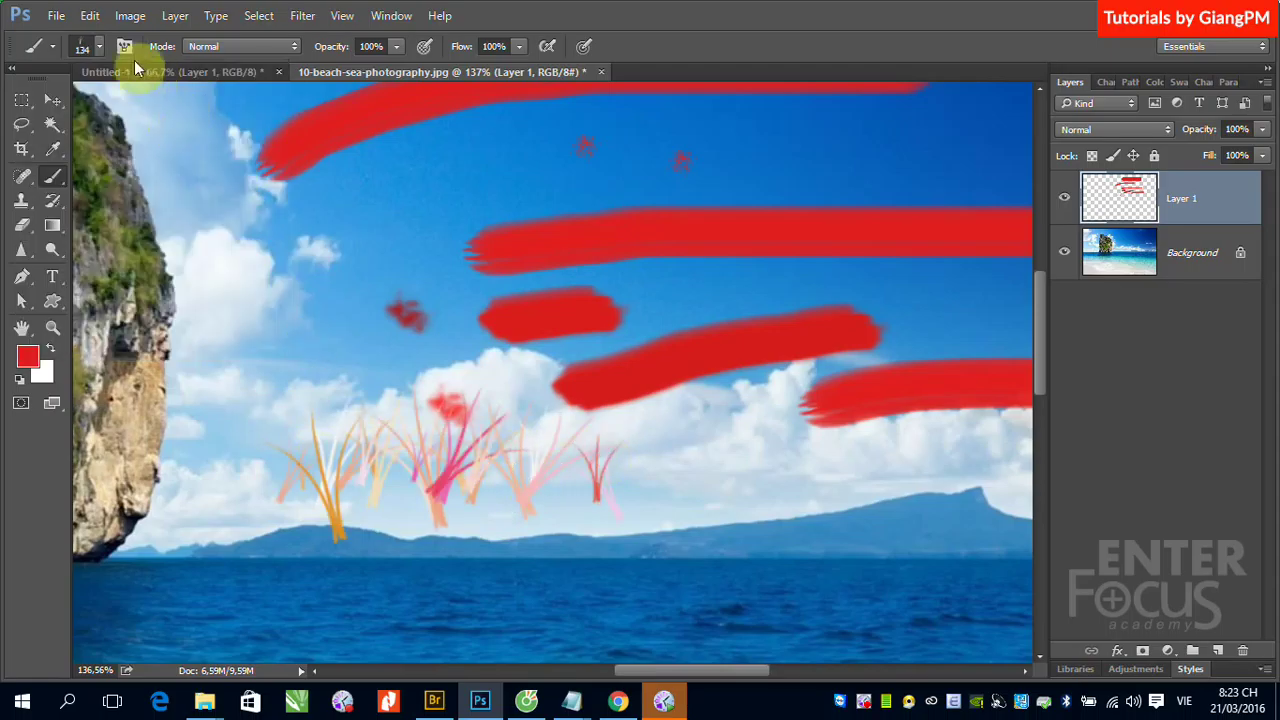
Step: Stamp a faint 95 px leaf and scatter 74 px red-orange maple leaves across the sky
left_click(99, 46)
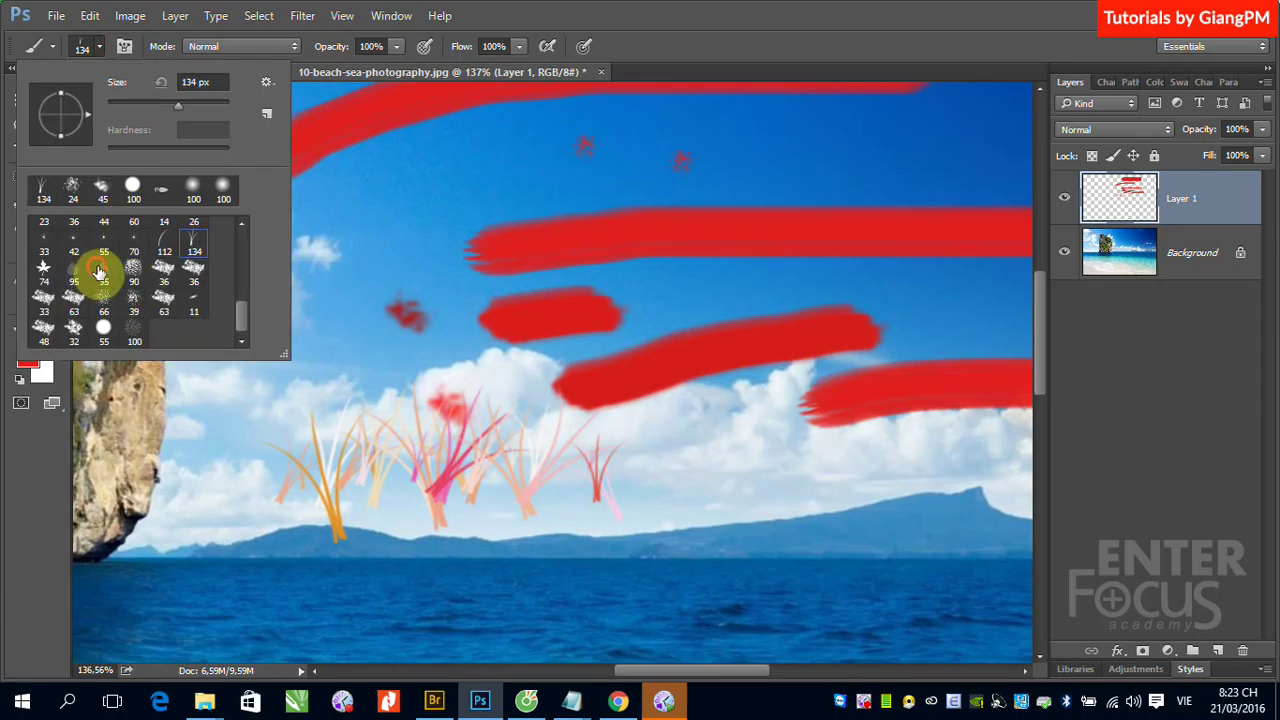
left_click(100, 270)
left_click(357, 230)
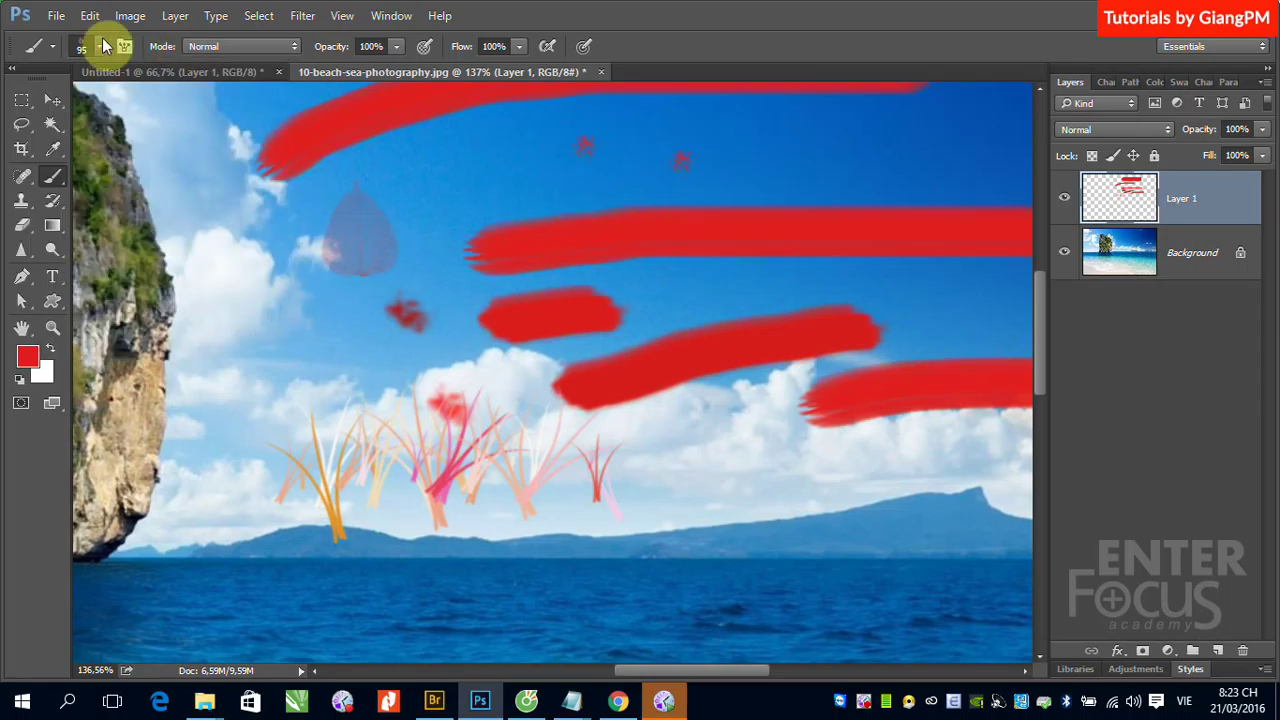
left_click(97, 45)
left_click(44, 268)
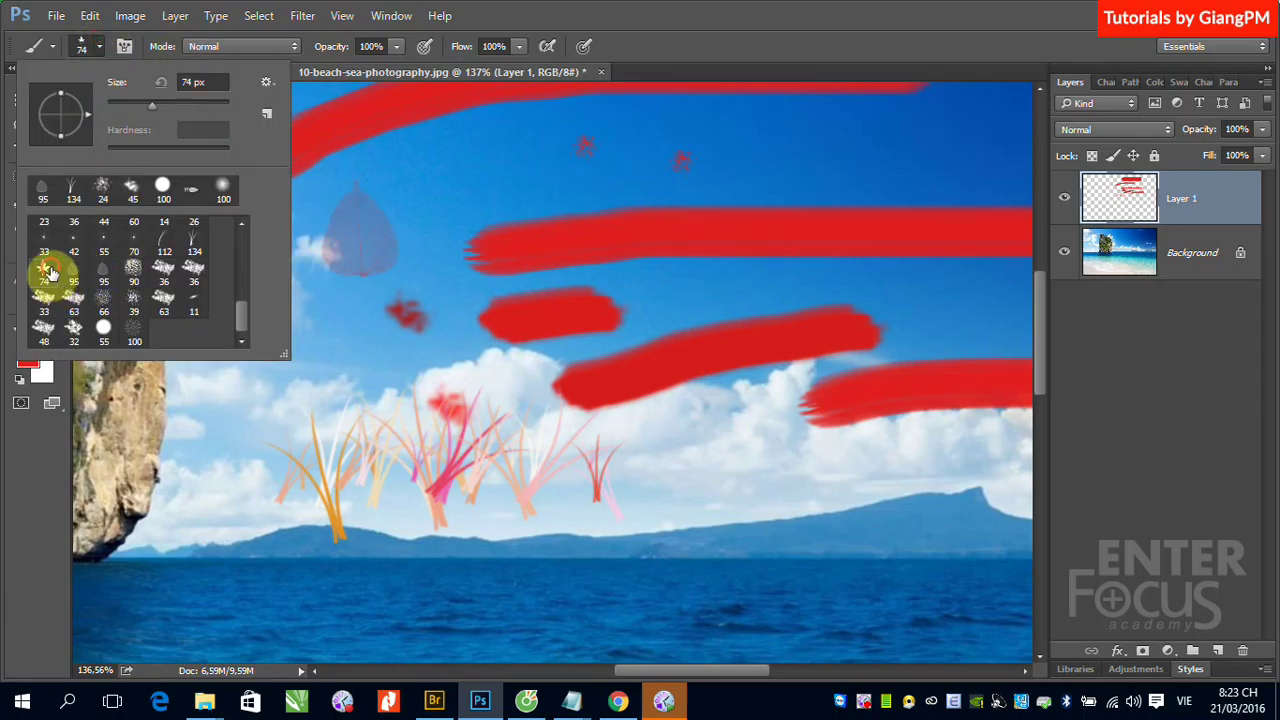
left_click(333, 413)
mouse_move(351, 371)
left_mouse_down()
mouse_move(419, 354)
mouse_move(820, 143)
mouse_move(849, 214)
mouse_move(817, 248)
left_mouse_up()
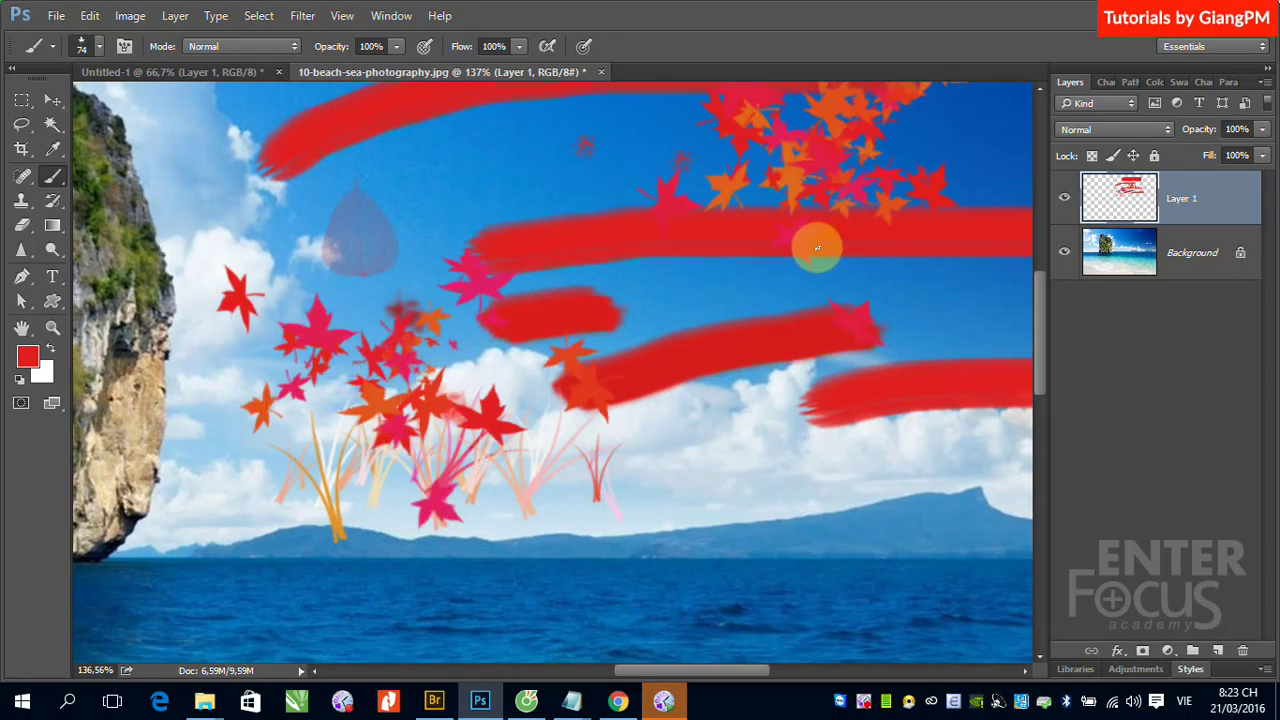
Step: Paint a red textured stroke in the upper sky with the 63 px cloud brush
left_click(97, 45)
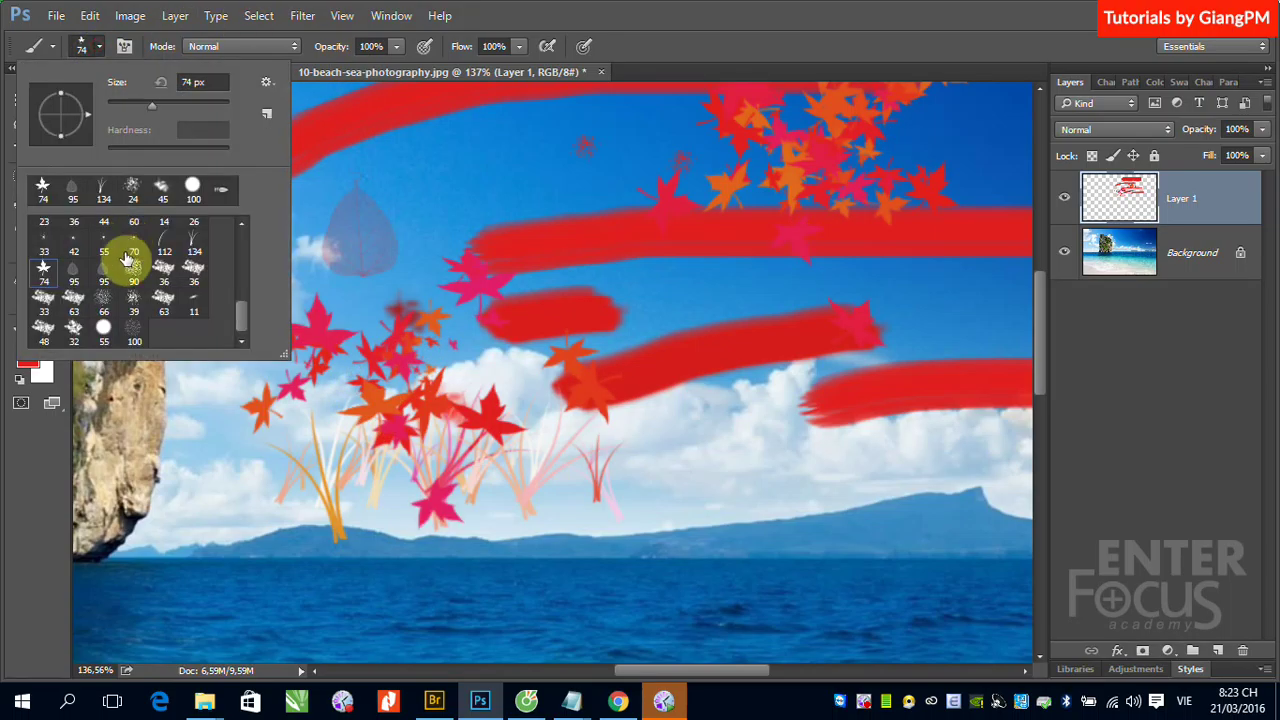
left_click(163, 298)
left_click(530, 155)
left_click_drag(530, 155, 600, 150)
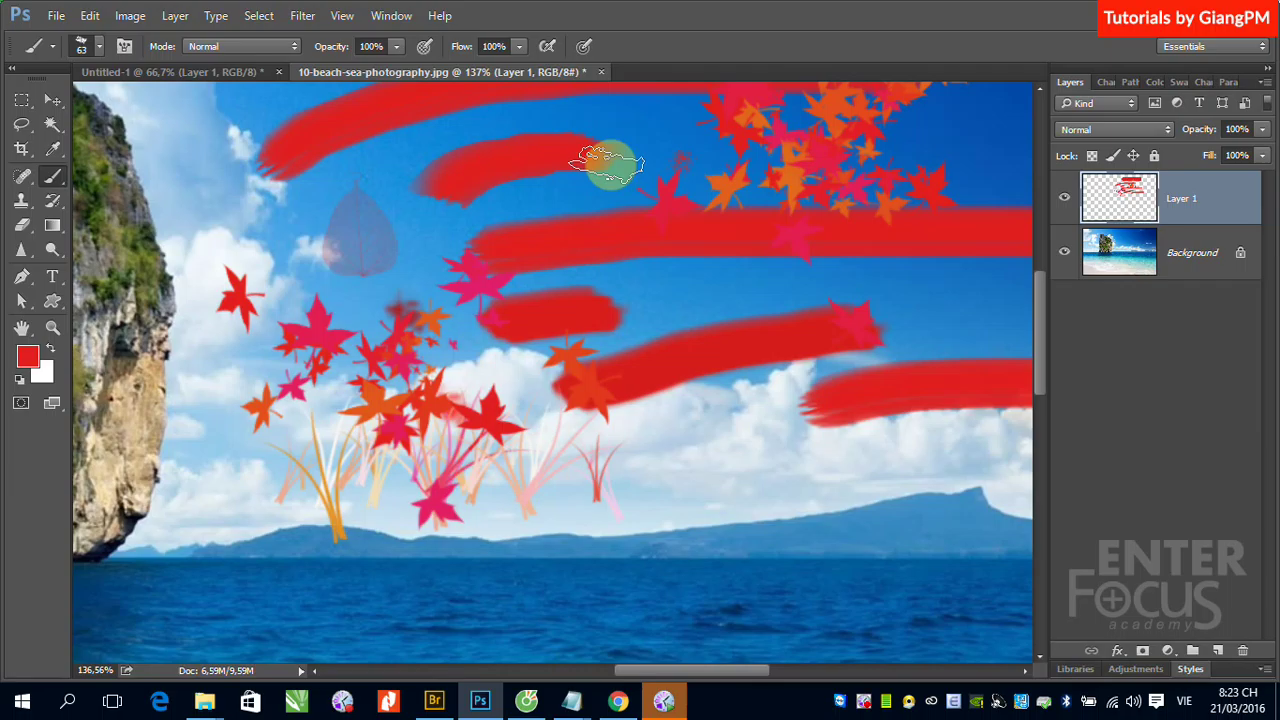
left_click(100, 45)
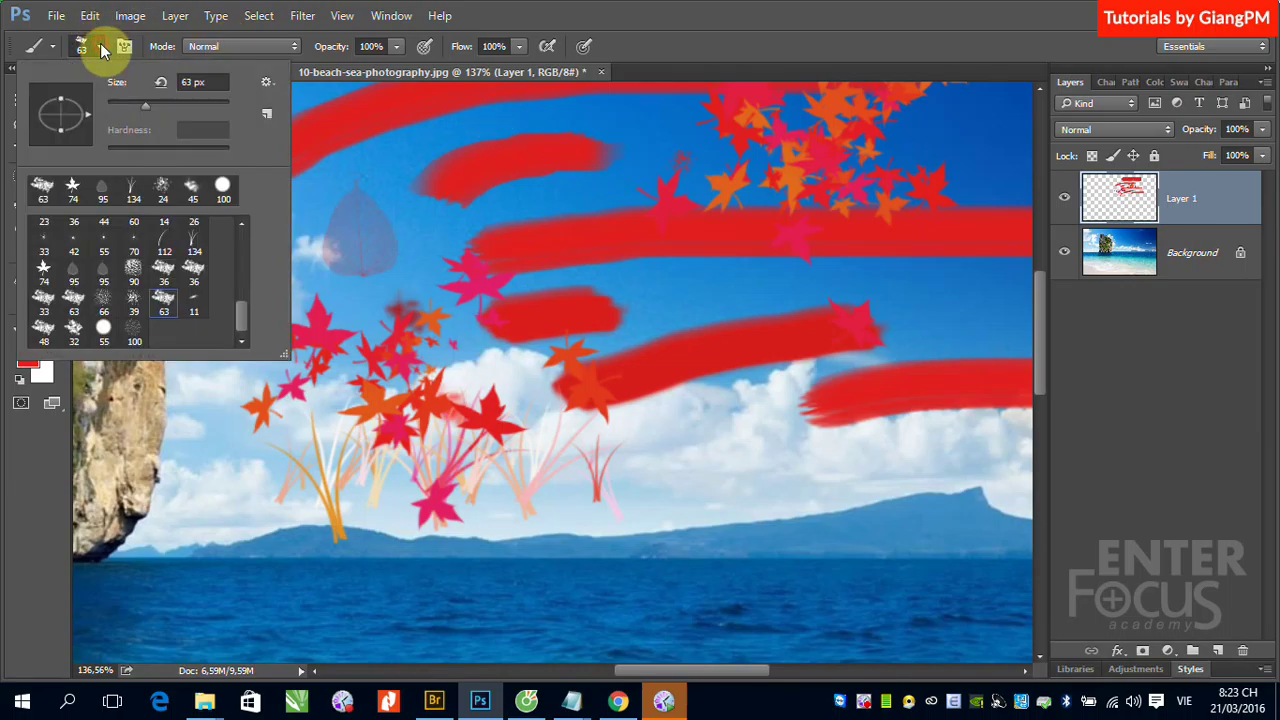
left_click(267, 83)
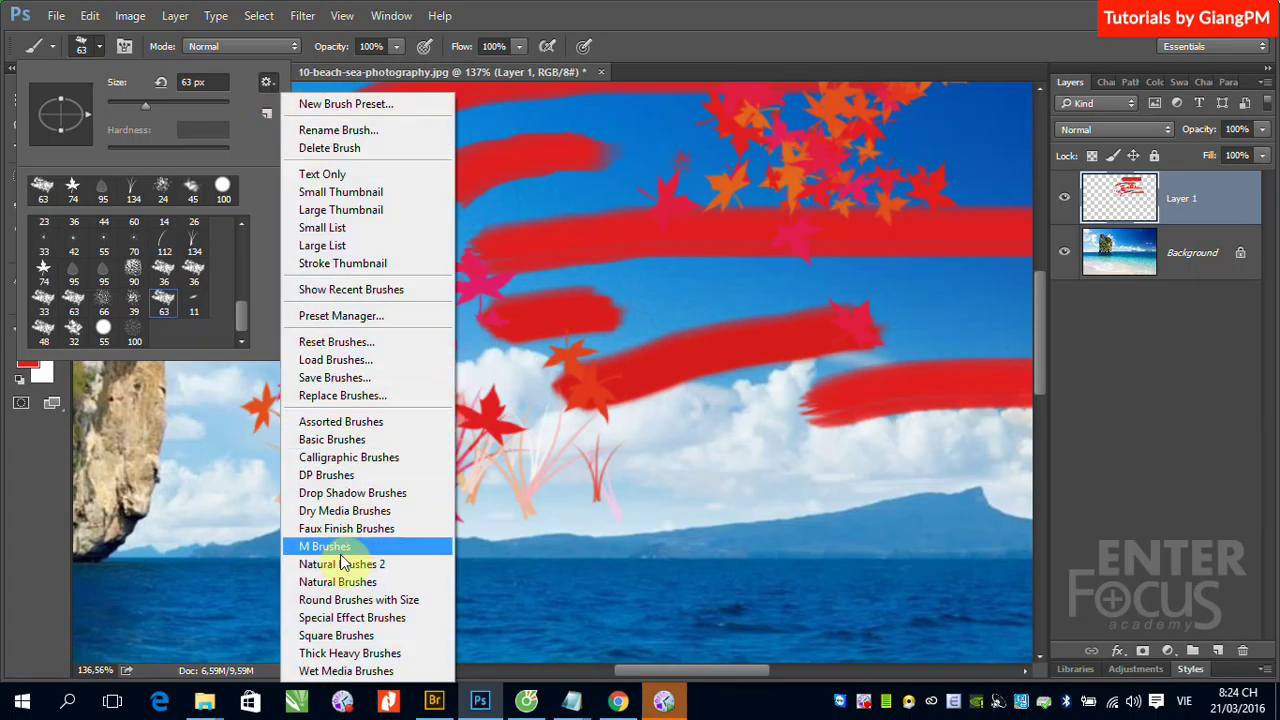
Step: Load the Assorted Brushes set and stamp three small red 26 px leaf marks
left_click(345, 425)
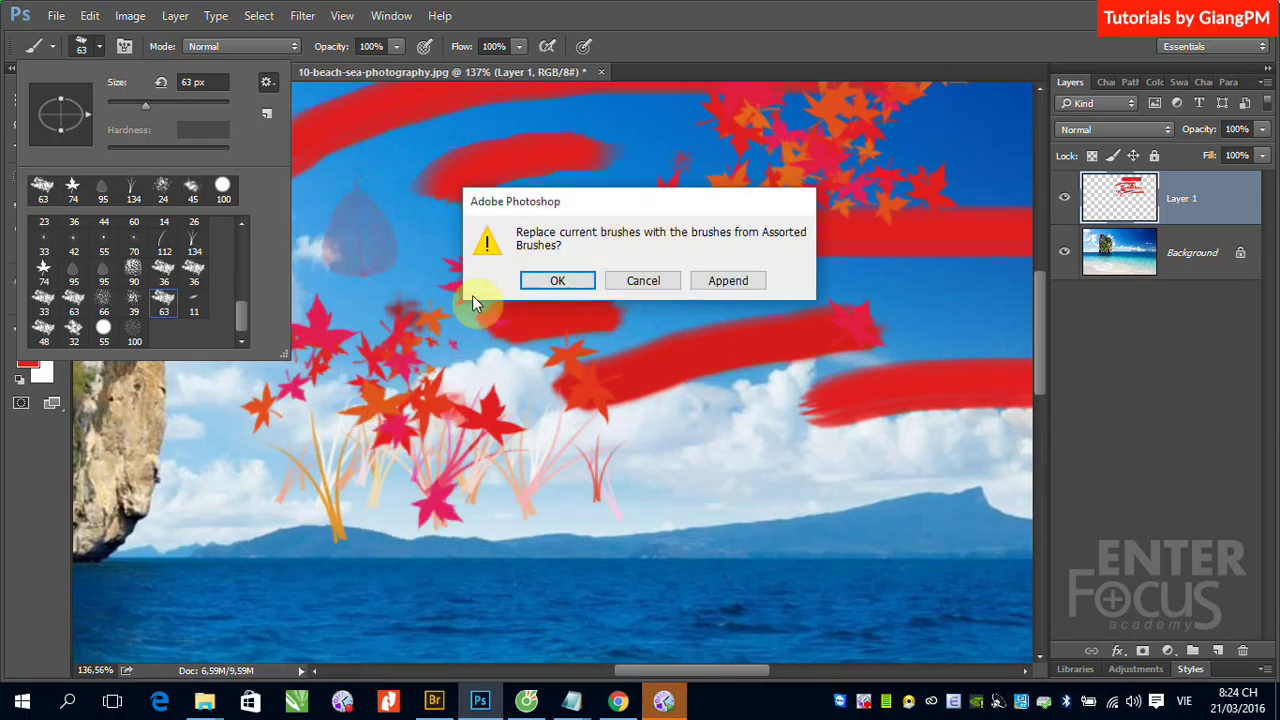
left_click(571, 280)
left_click(103, 238)
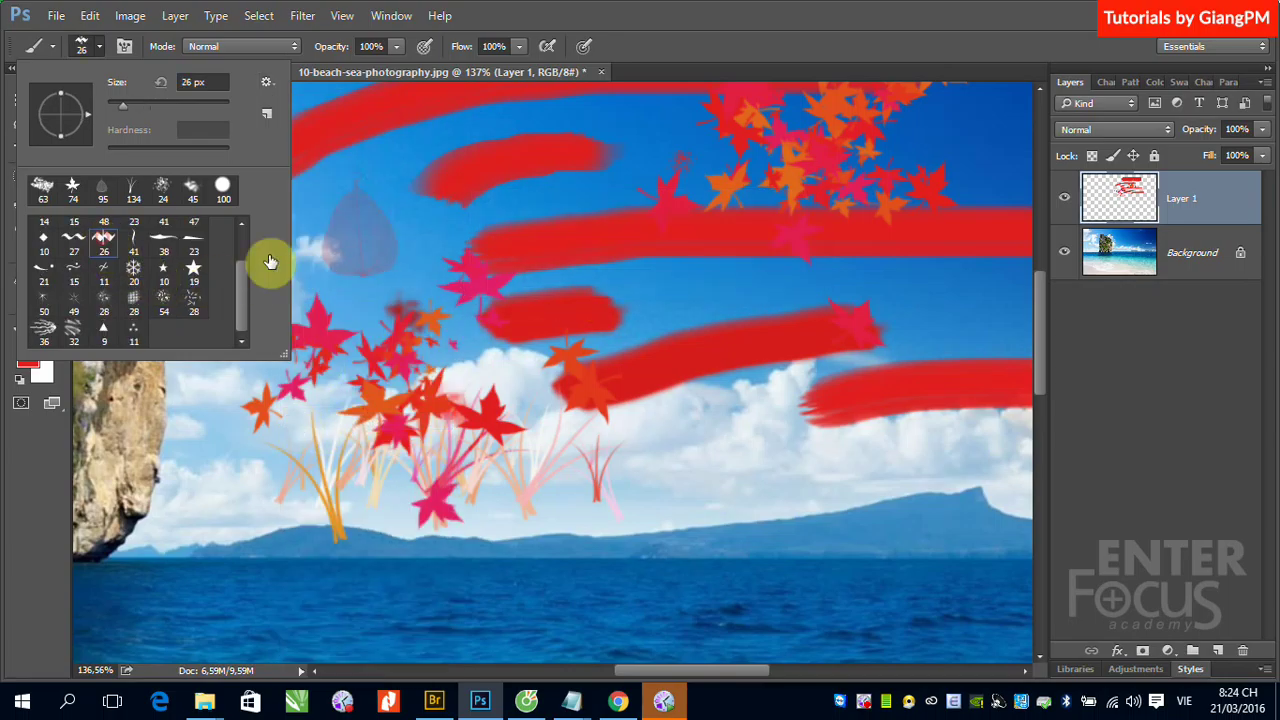
left_click(672, 298)
left_click(764, 299)
left_click(880, 296)
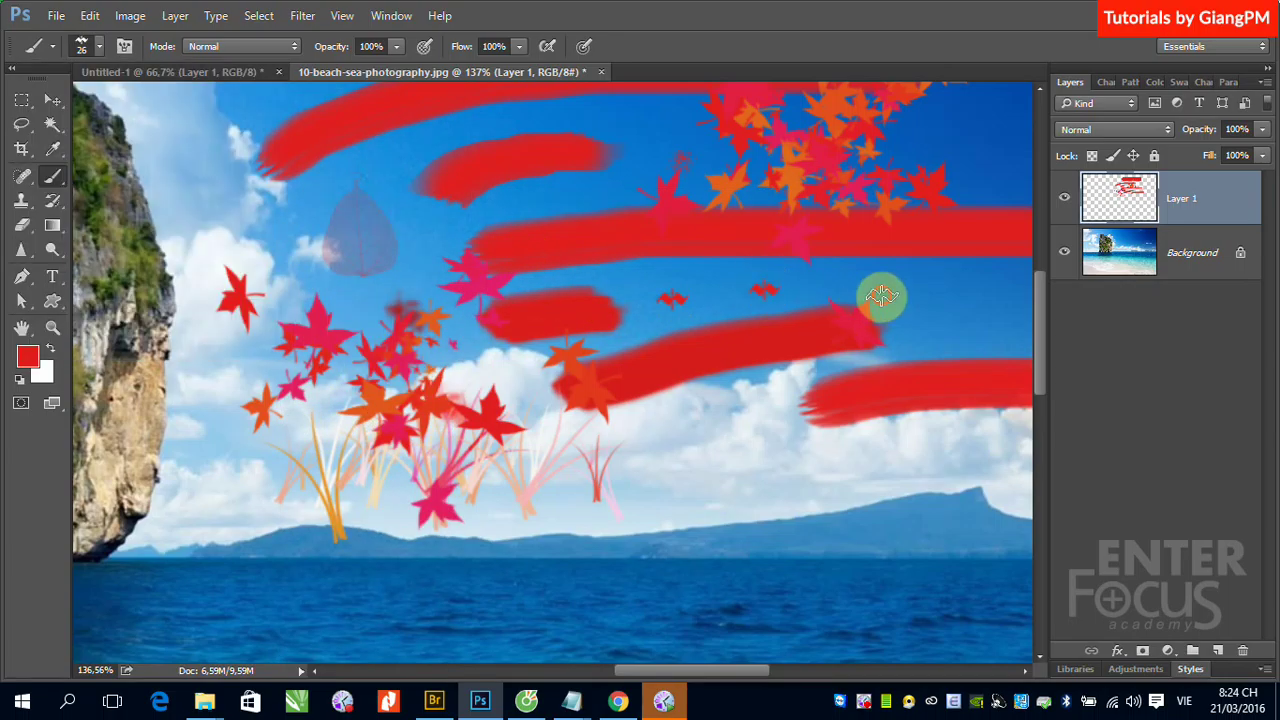
Step: Stamp two 20 px snowflakes and two size-36 grass marks above the mountains
left_click(104, 48)
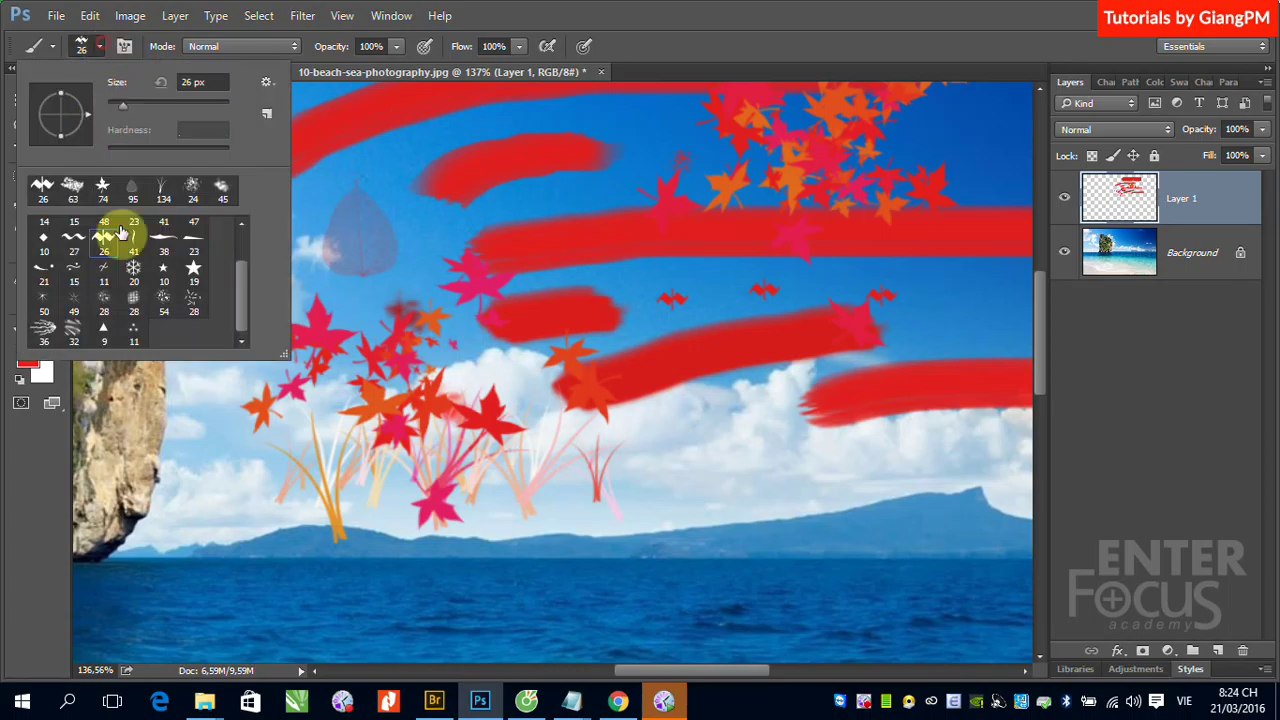
left_click(133, 268)
left_click(413, 215)
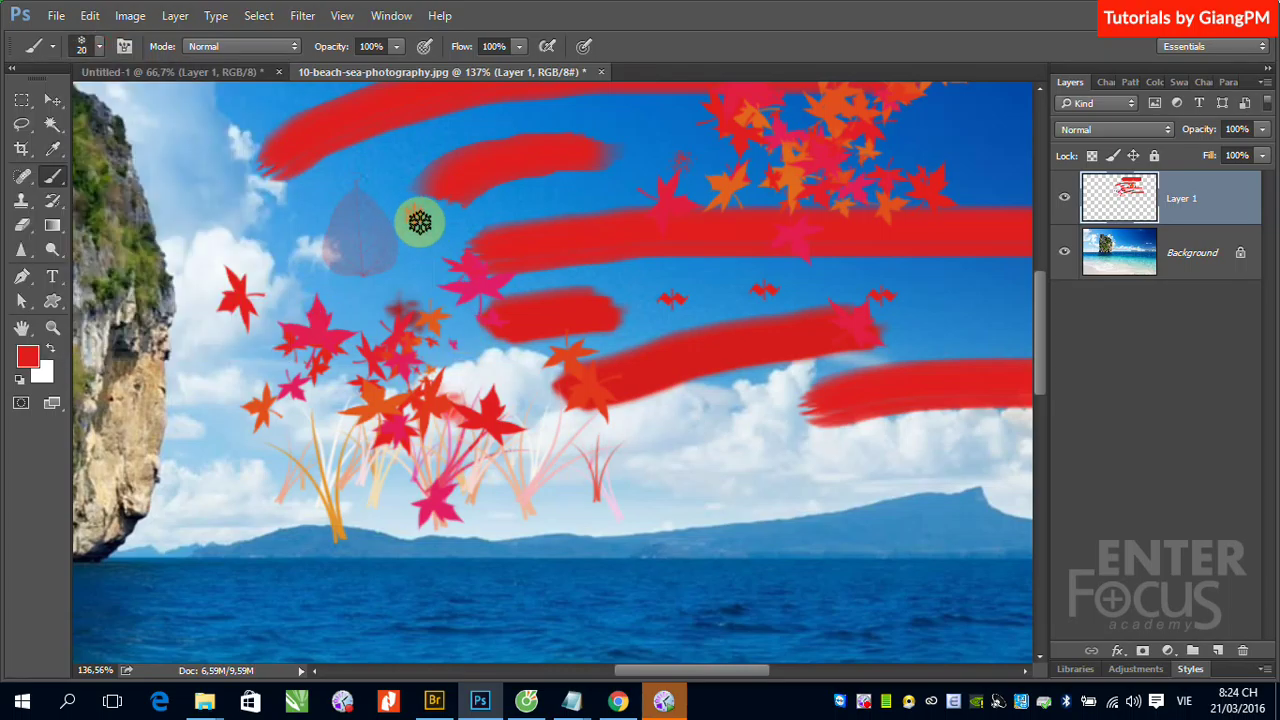
left_click(430, 264)
left_click(104, 48)
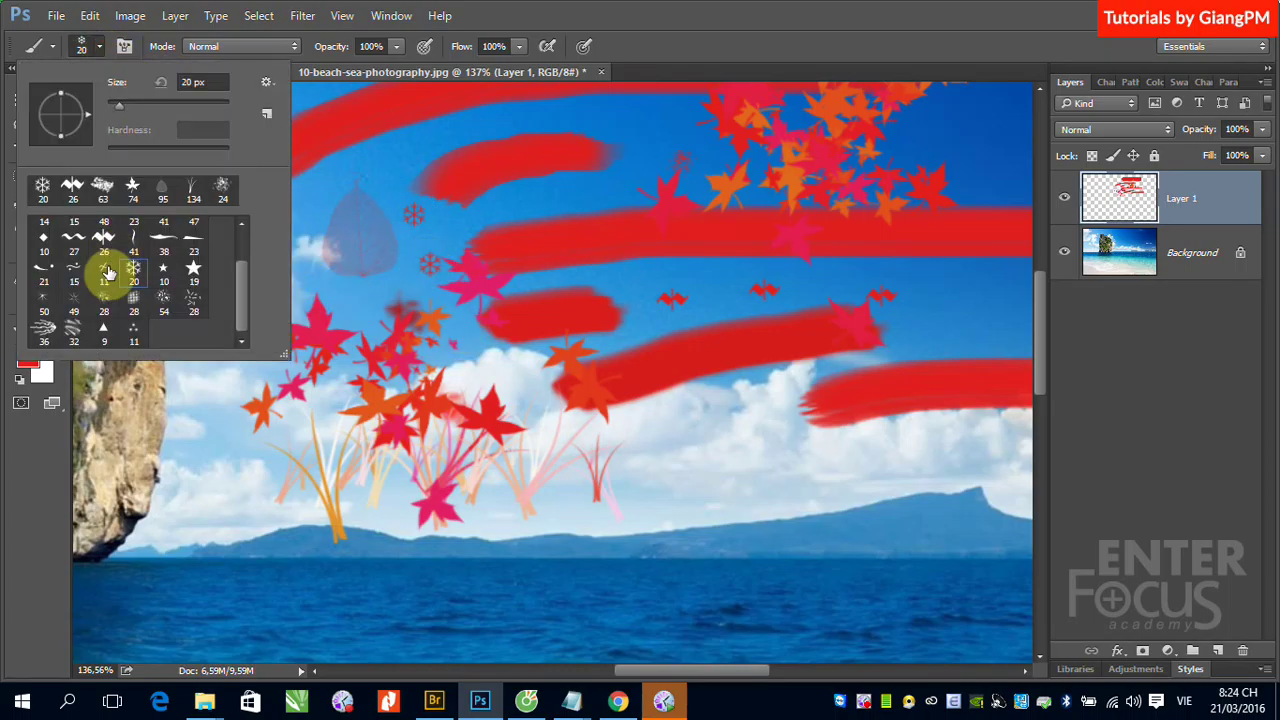
left_click(43, 327)
left_click(689, 474)
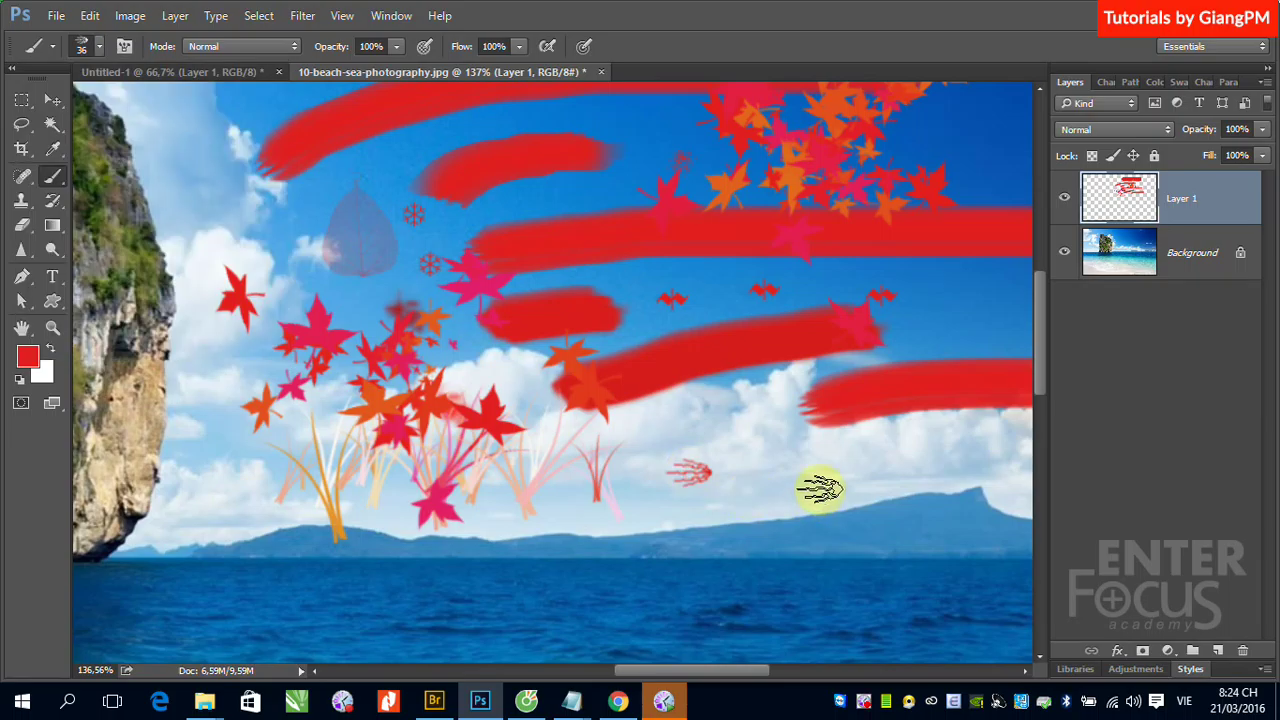
left_click(794, 483)
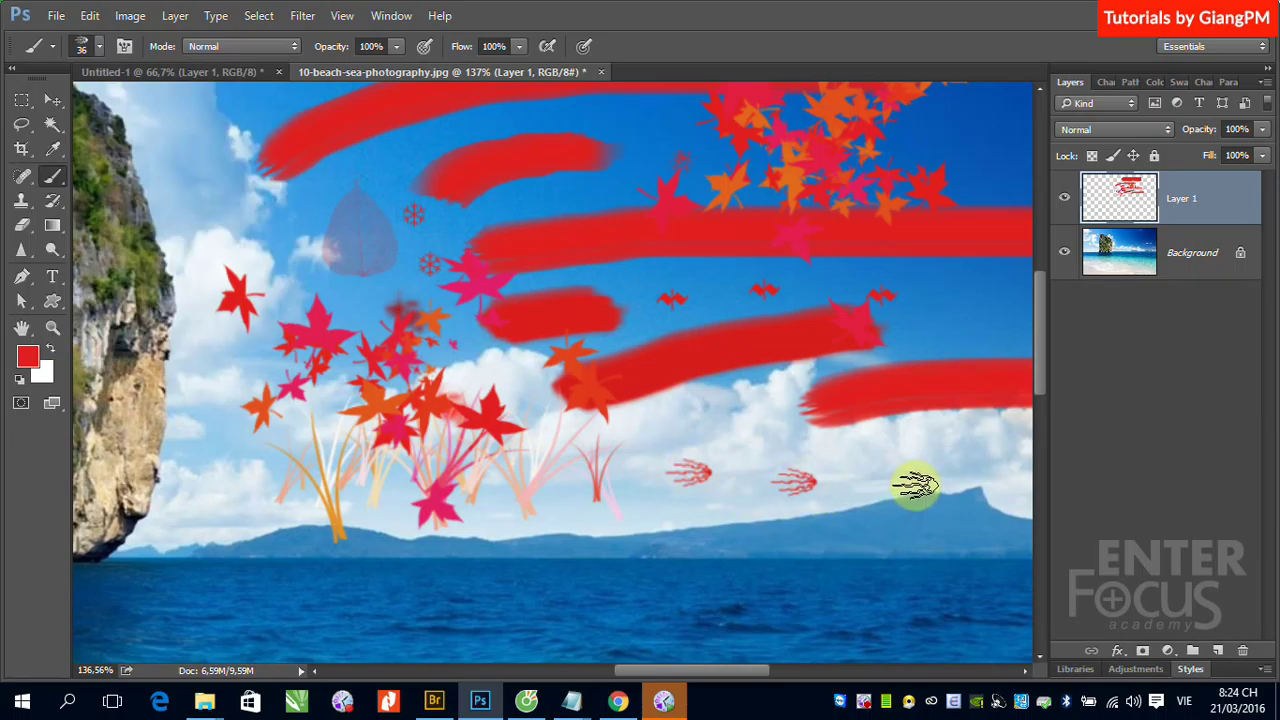
Step: Stamp a faint size-49 star mark and a red 32 px concentric ring
left_click(99, 47)
left_click(77, 308)
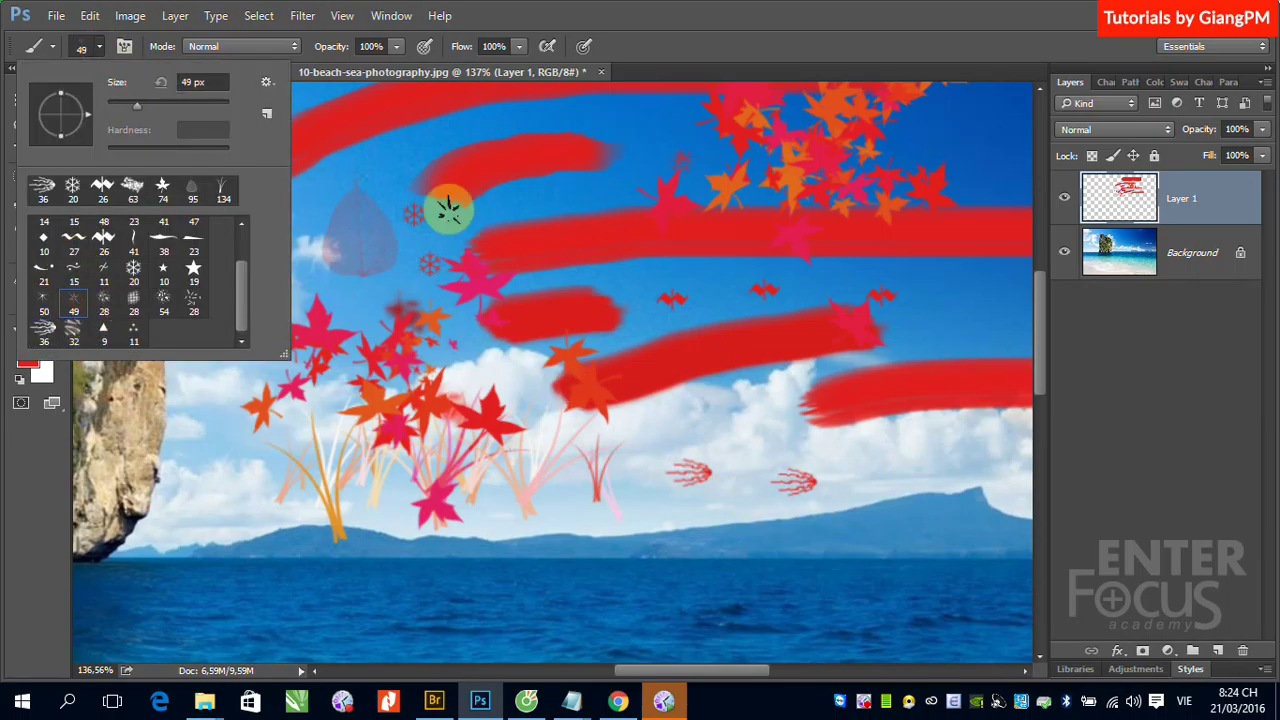
left_click(960, 316)
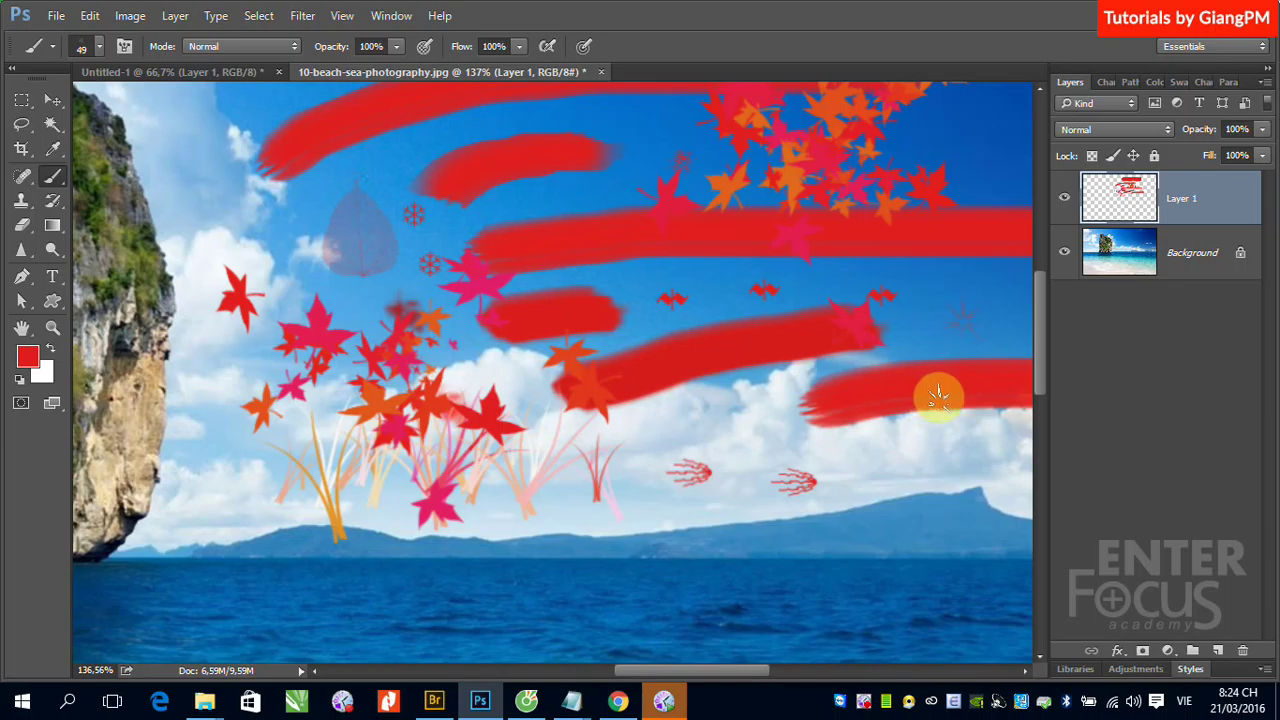
right_click(85, 254)
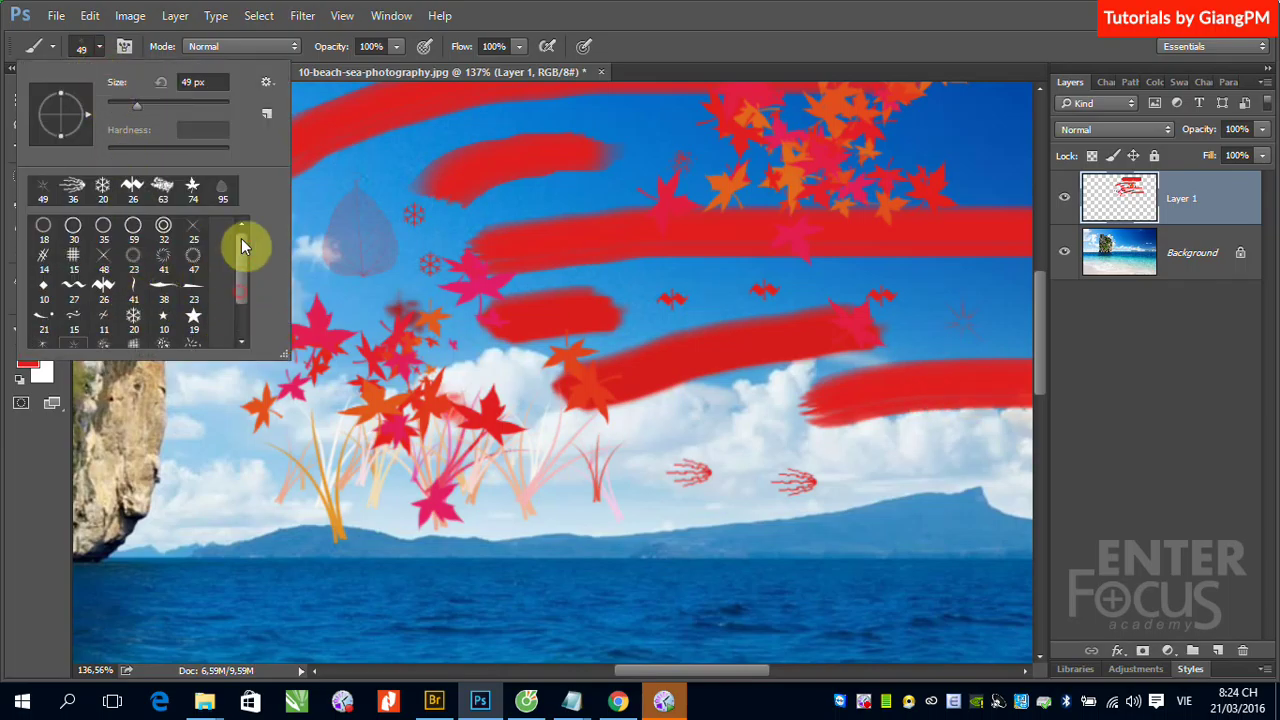
left_click(164, 228)
left_click(362, 182)
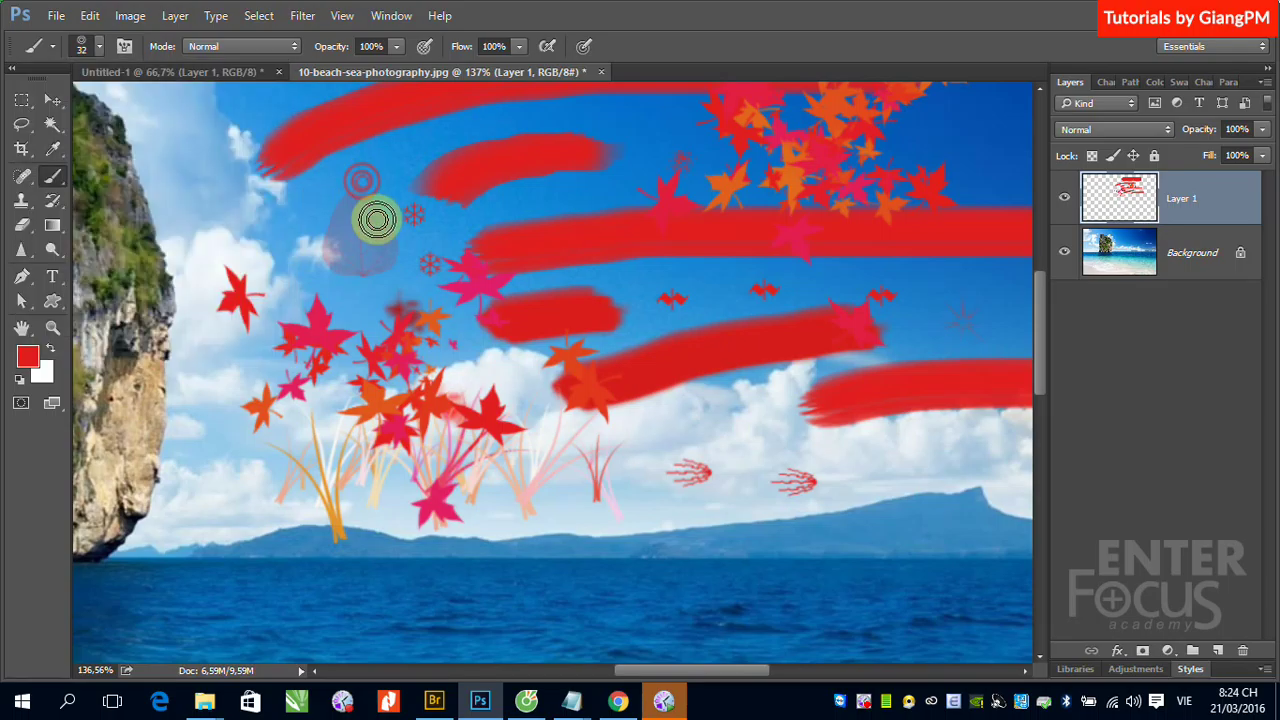
Step: Select the 25 px brush preset
left_click(98, 47)
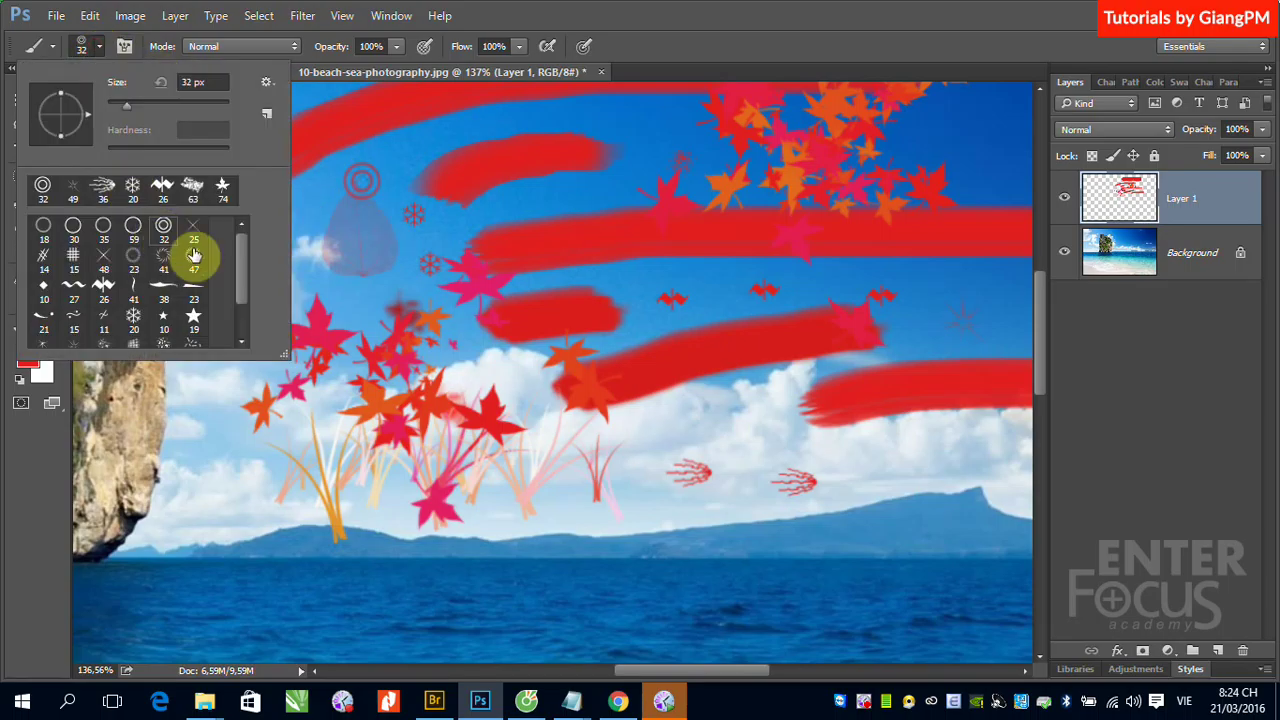
left_click(193, 230)
left_click(639, 139)
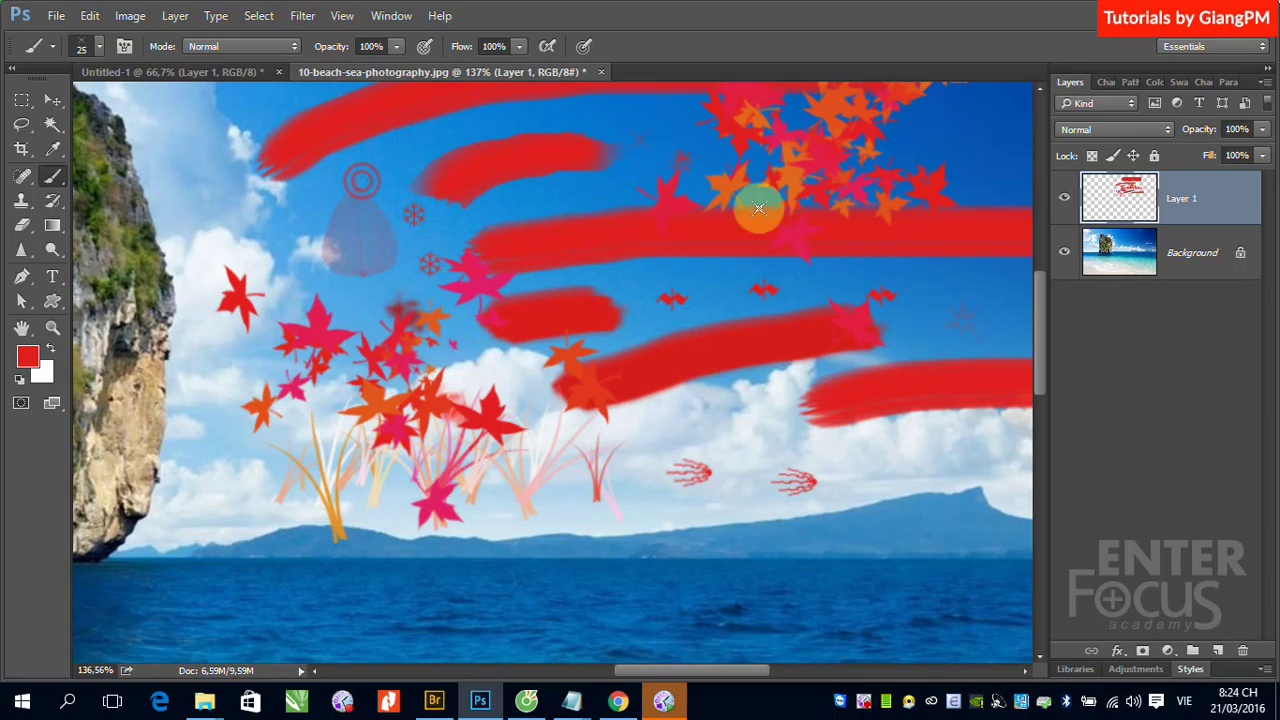
left_click(99, 47)
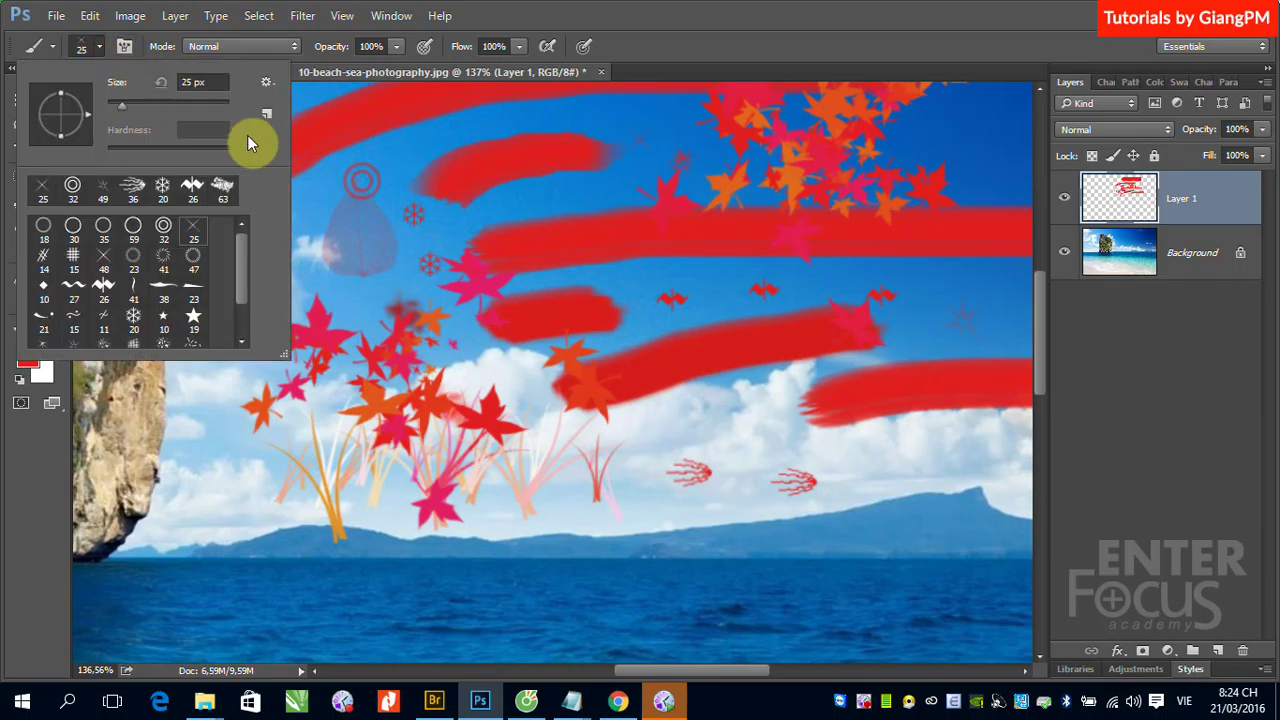
left_click(266, 82)
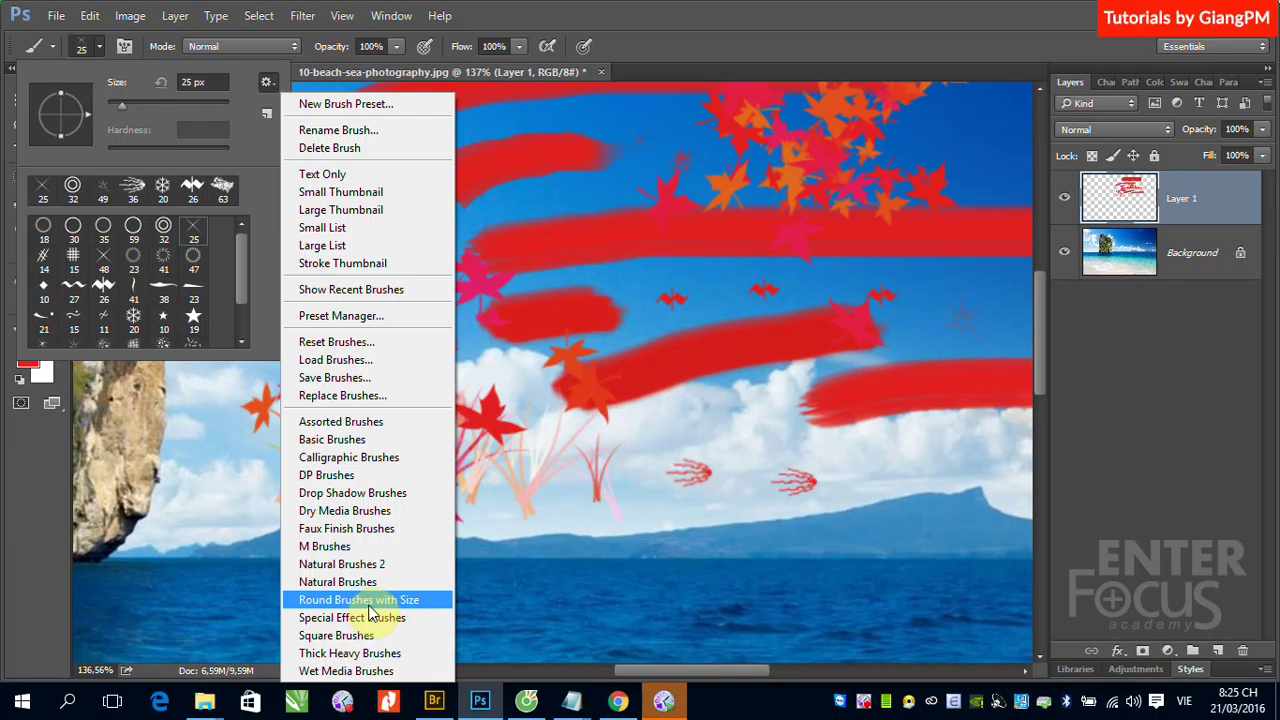
left_click(678, 23)
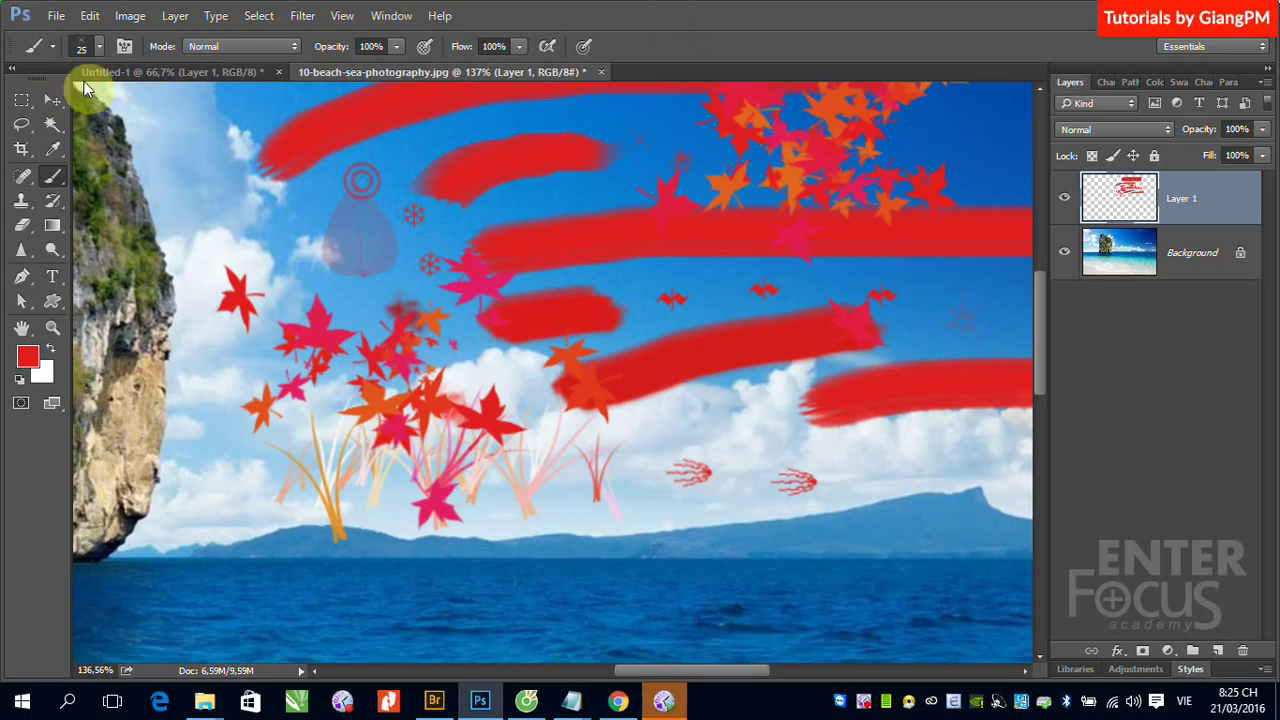
Step: Create a new transparent-background document and select the Brush tool
left_click(56, 15)
left_click(80, 40)
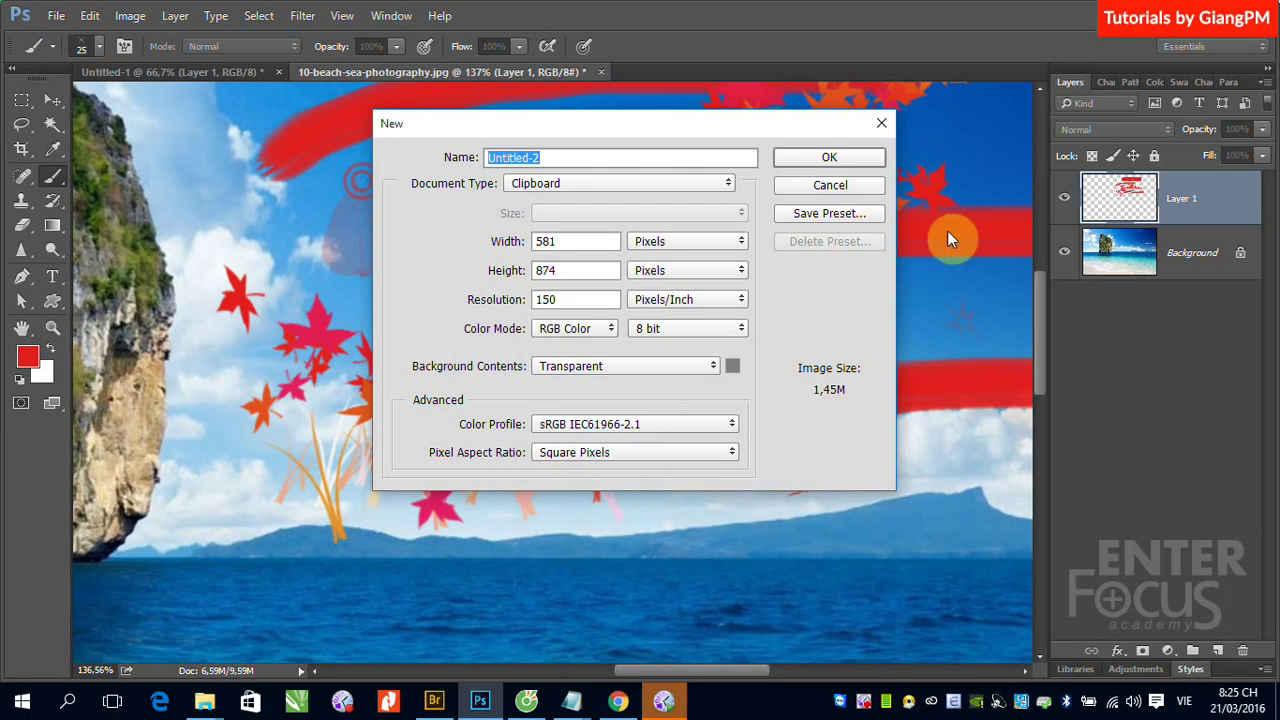
left_click(834, 158)
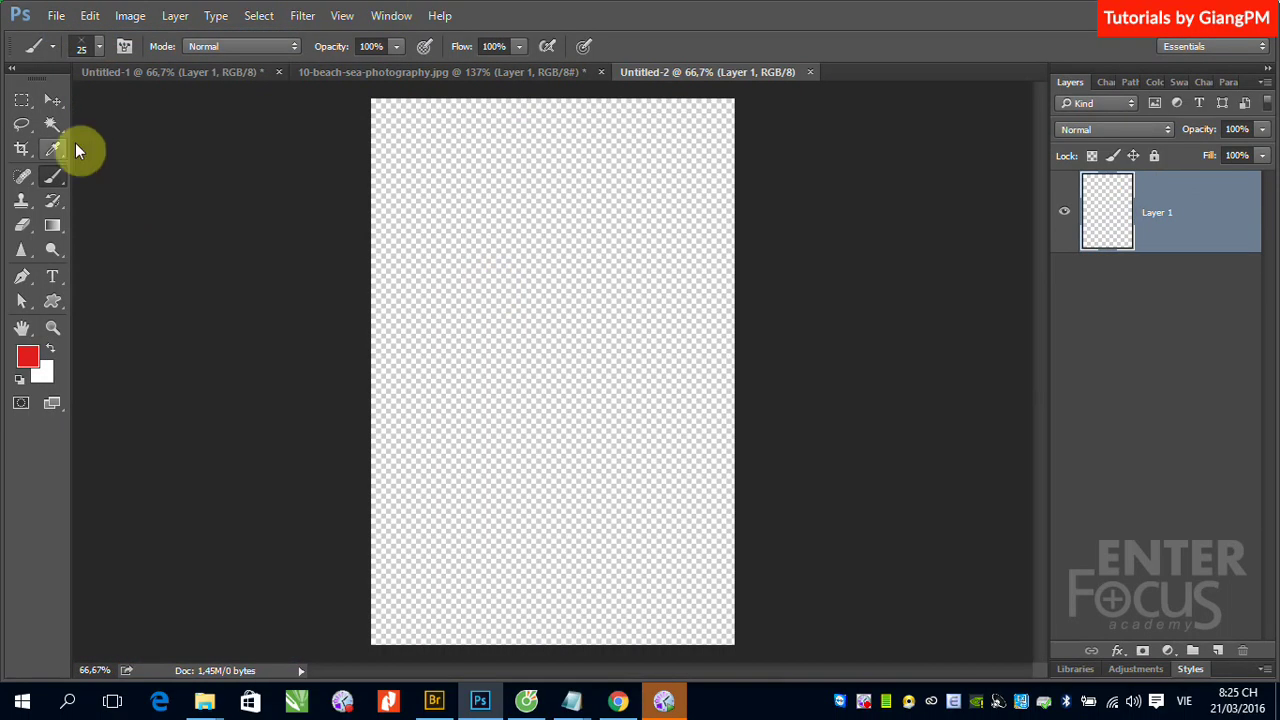
right_click(55, 178)
left_click(112, 178)
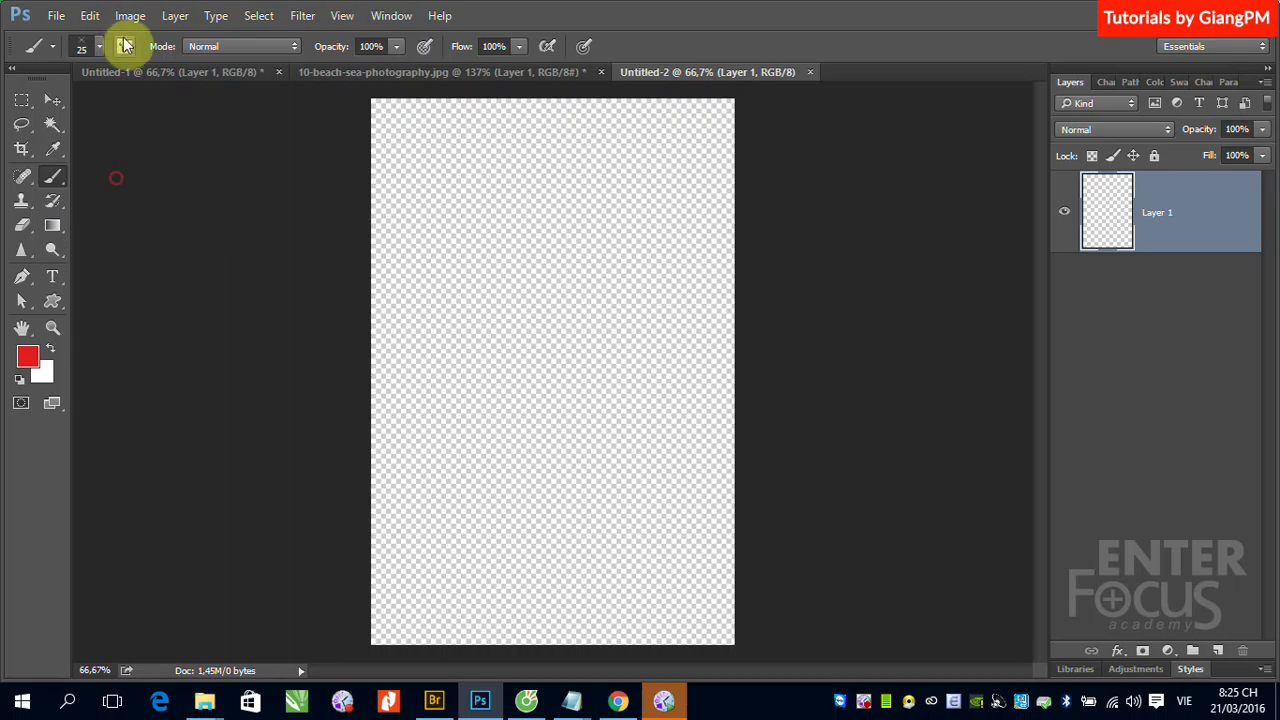
Step: Reset the brushes to the defaults and choose the hard round brush
left_click(99, 47)
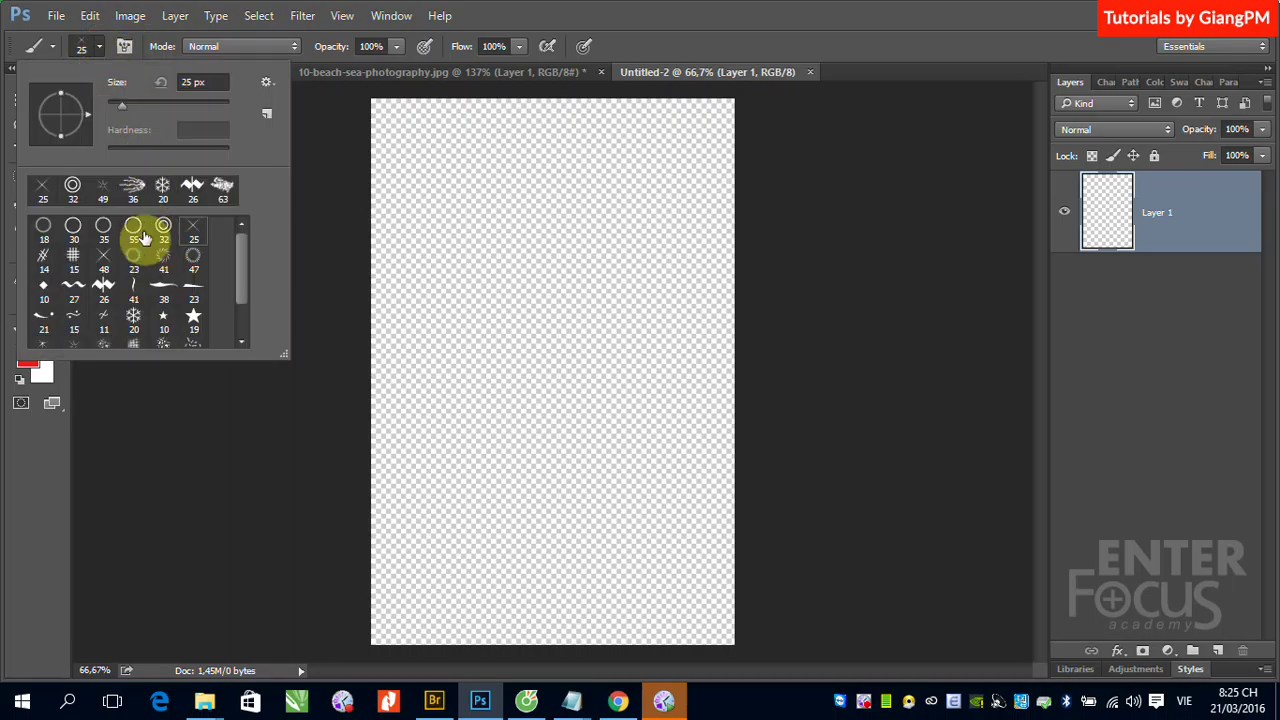
left_click(266, 81)
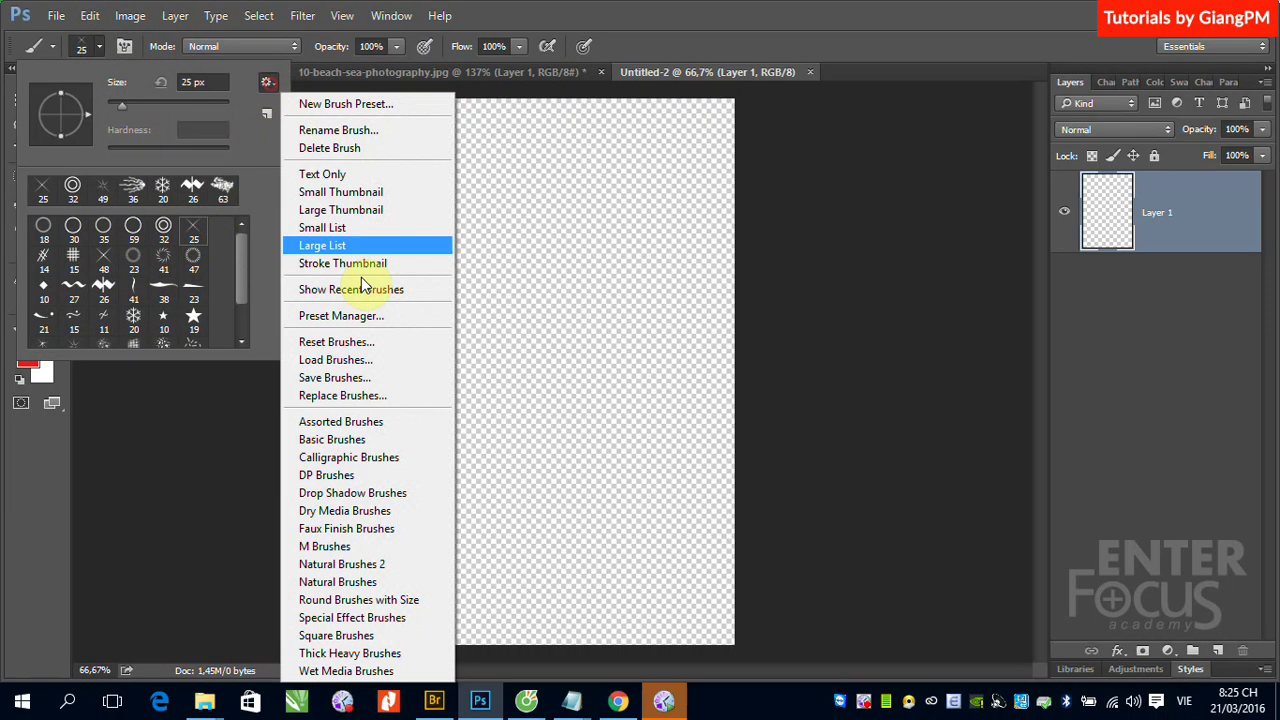
left_click(340, 344)
left_click(556, 280)
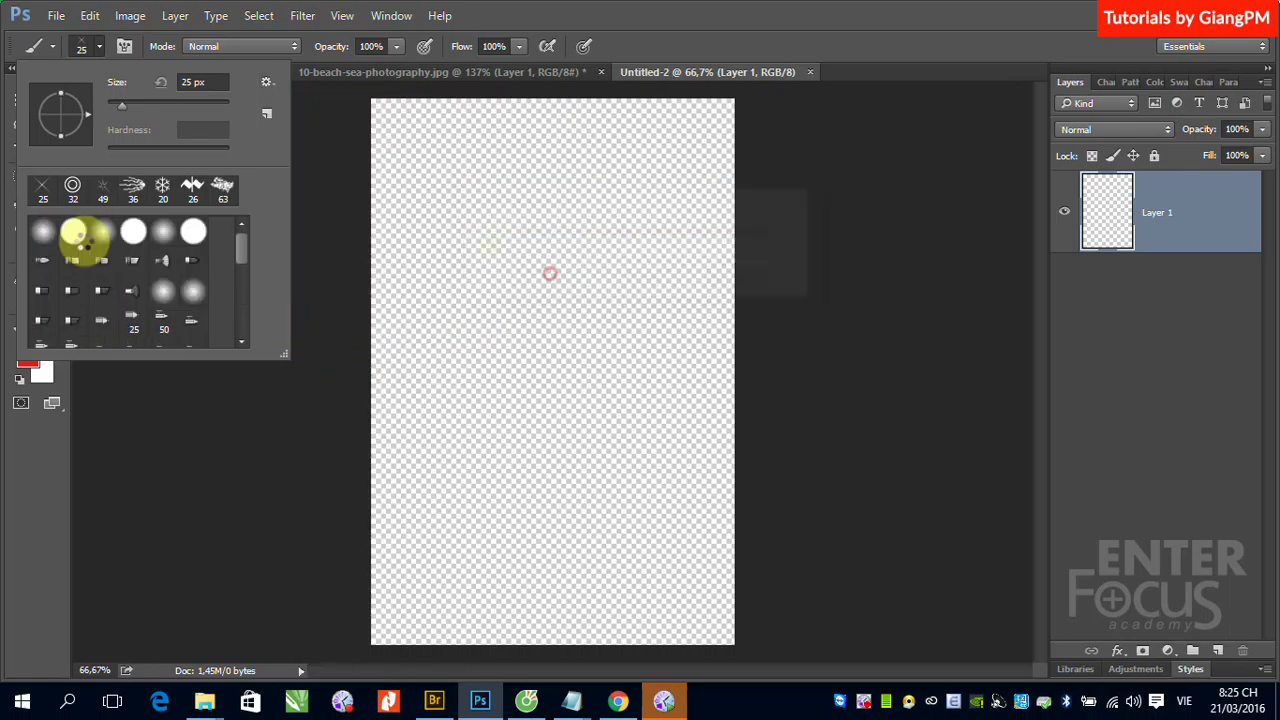
left_click(72, 232)
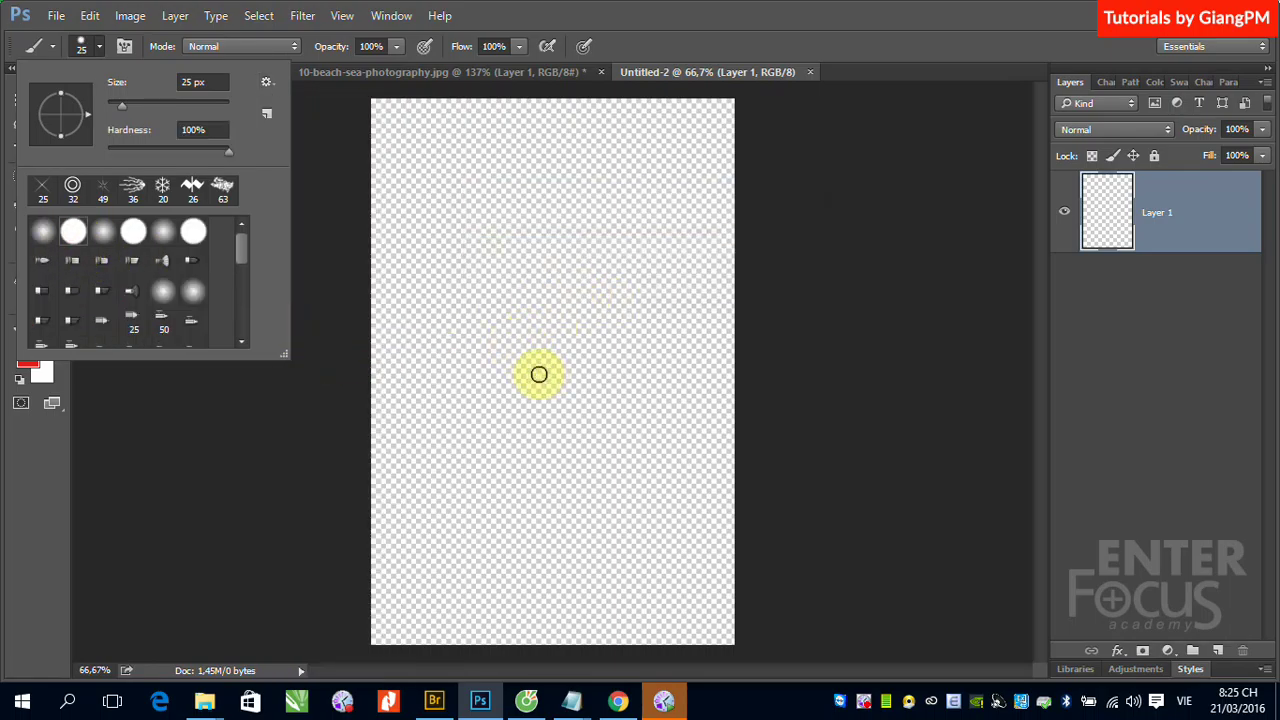
Step: Draw a red triangle with a red dot inside it
mouse_move(528, 286)
left_mouse_down()
mouse_move(460, 371)
mouse_move(597, 374)
mouse_move(528, 280)
left_mouse_up()
left_click(528, 342)
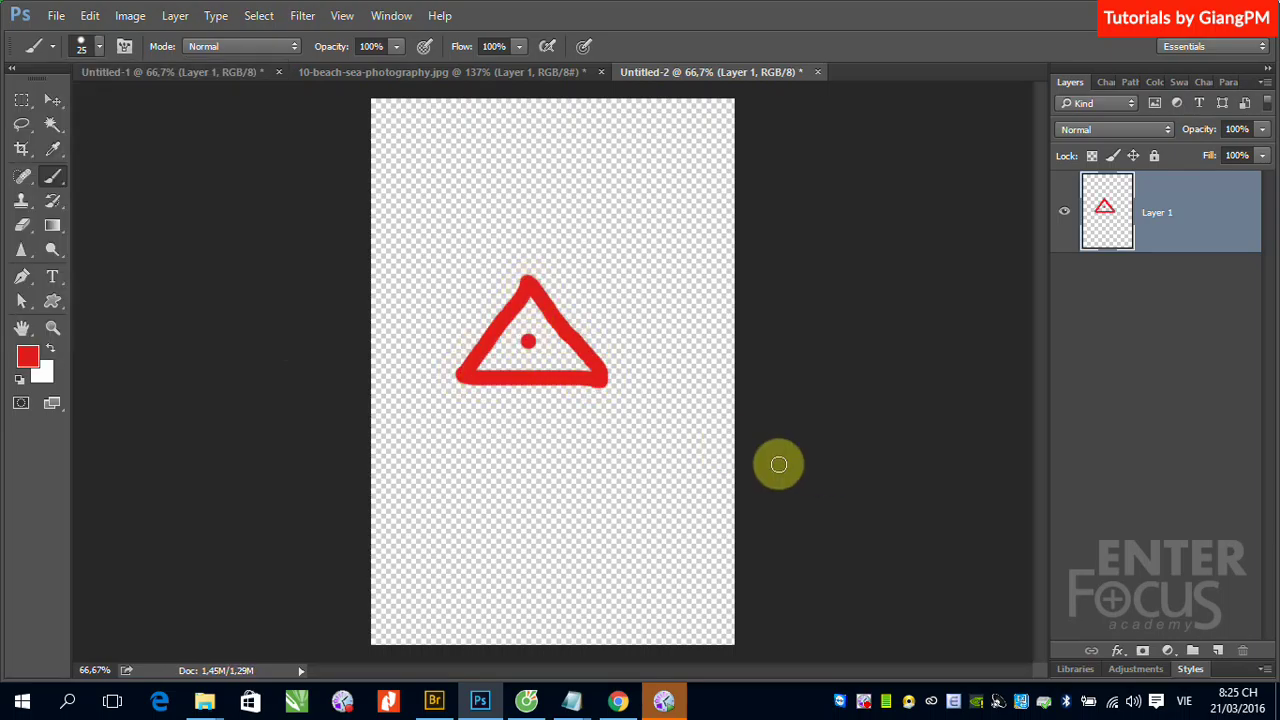
left_click(53, 100)
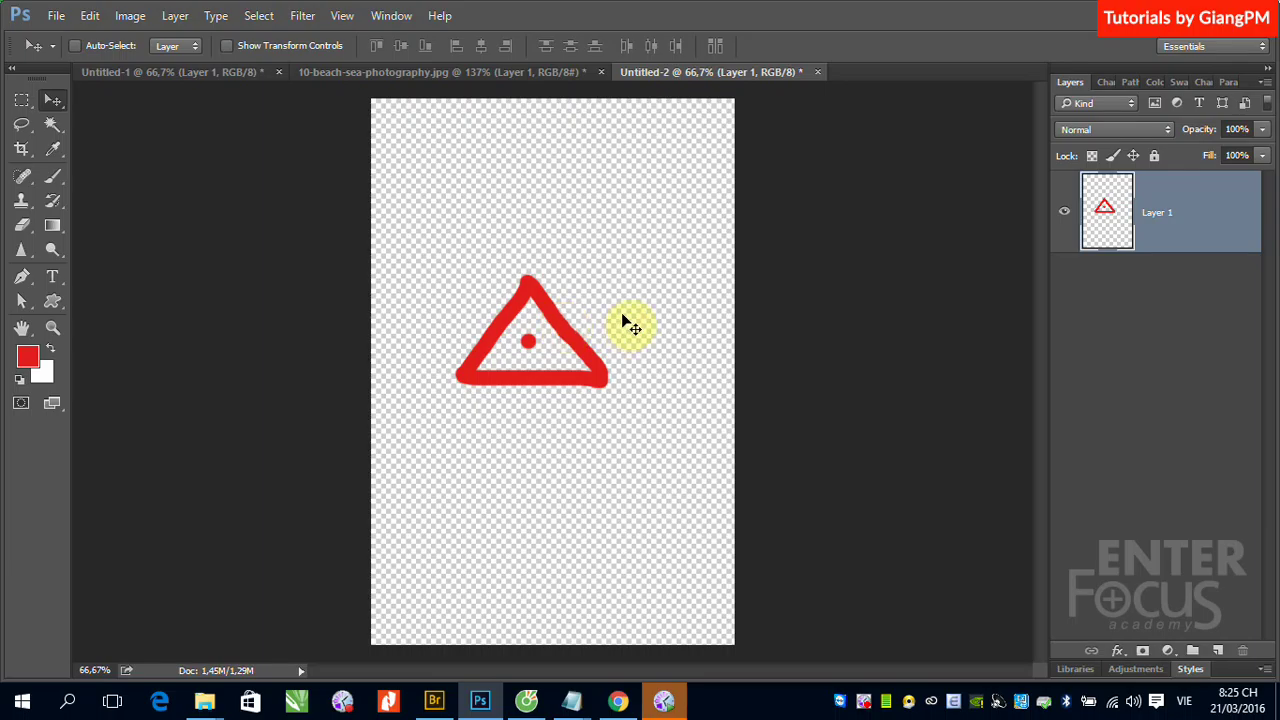
Step: Define the triangle drawing as a 248 px brush preset named Sampled Brush 1
left_click(90, 16)
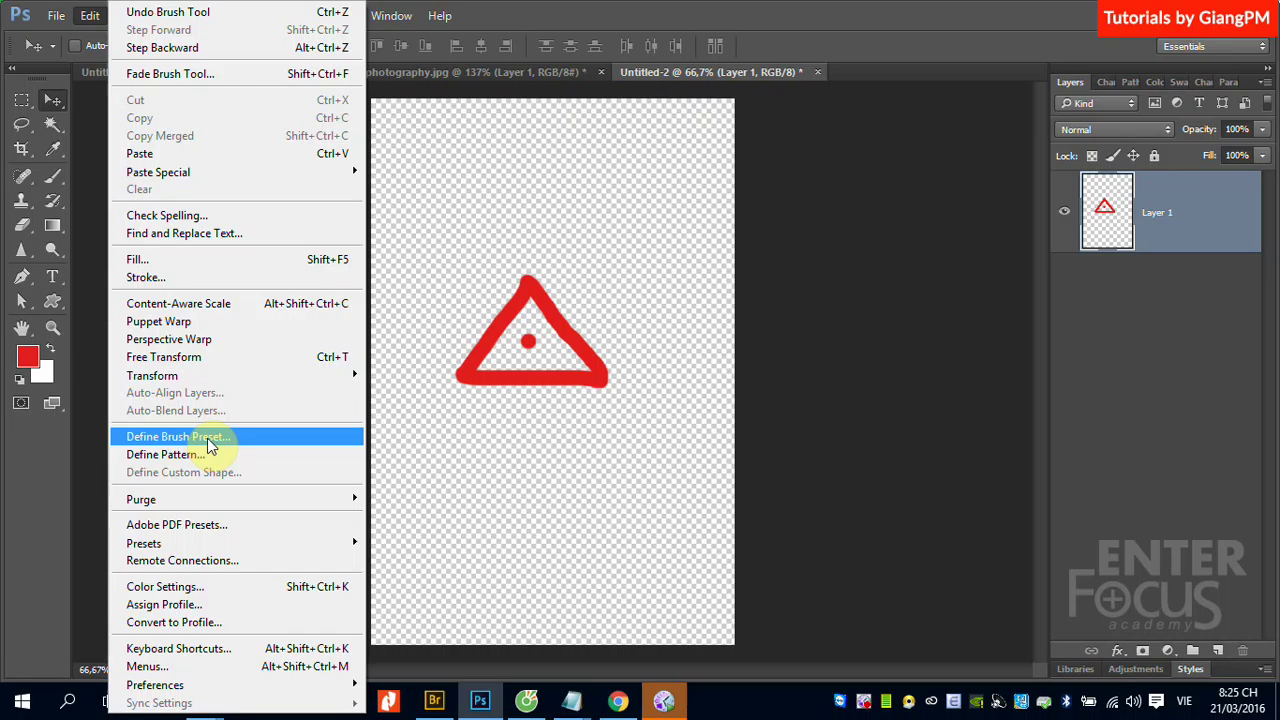
left_click(208, 440)
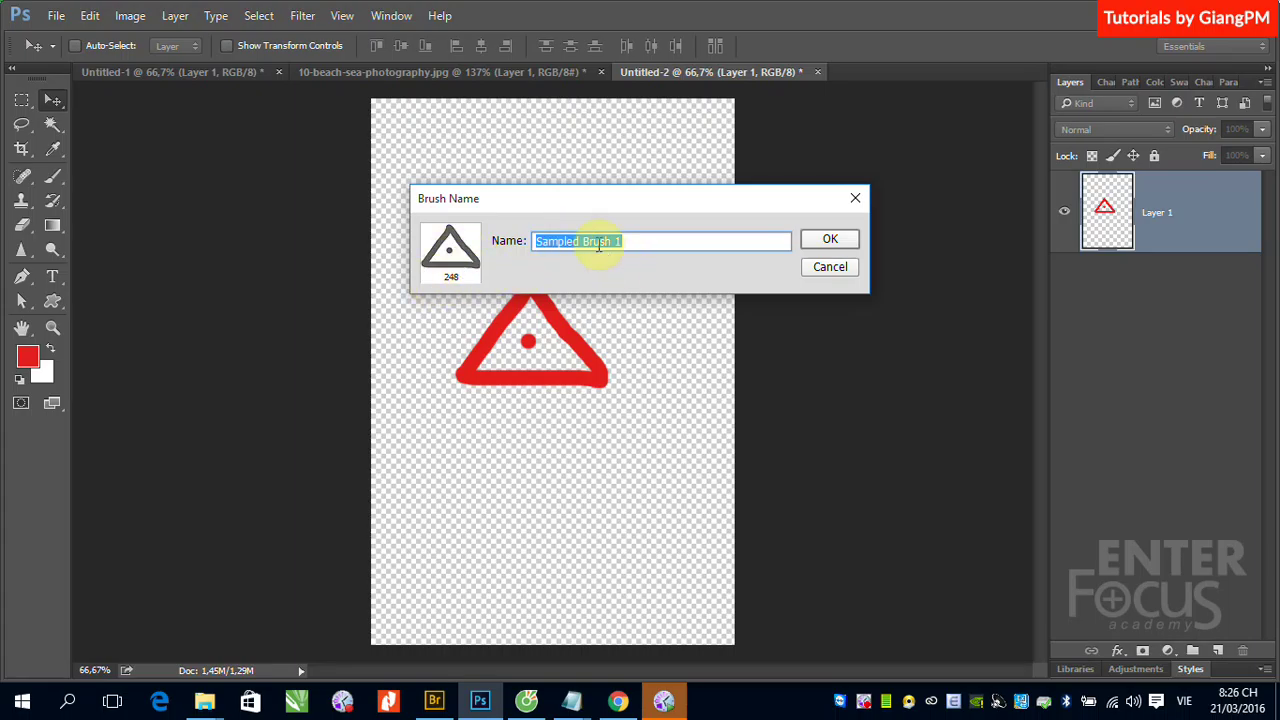
left_click(828, 246)
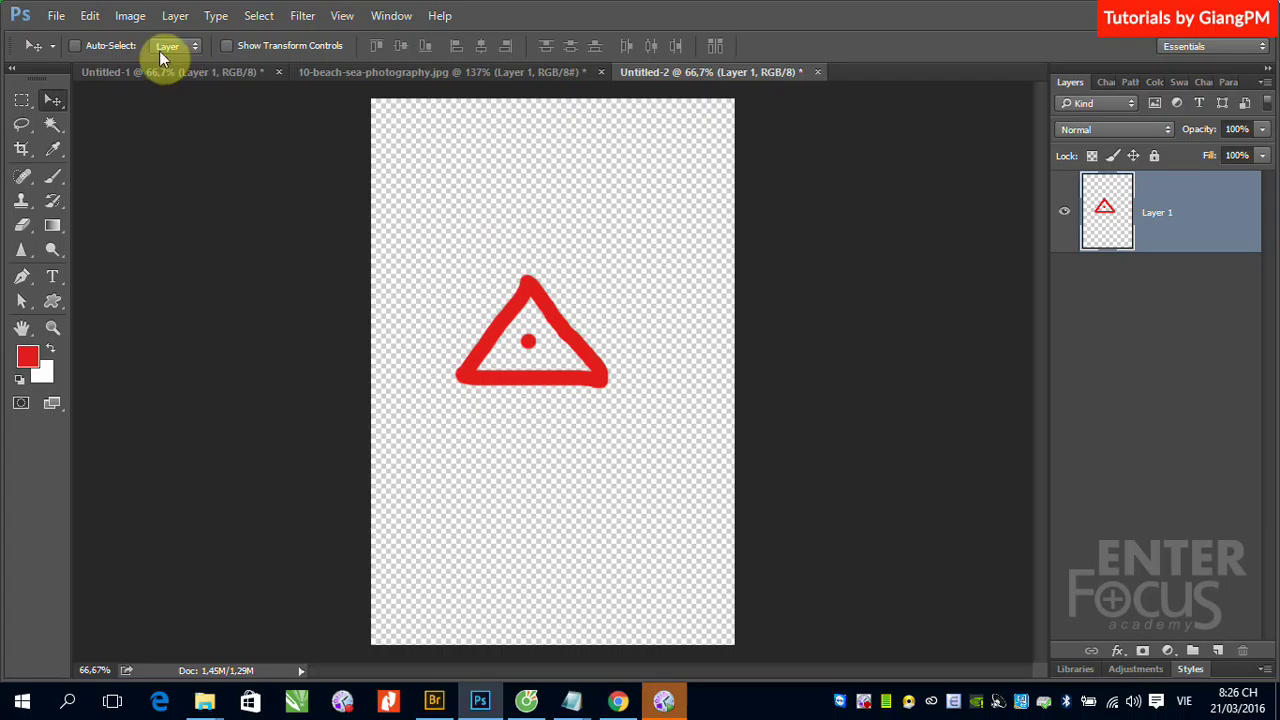
Step: Switch to the Brush tool with the 248 px Sampled Brush 1 preset
left_click(54, 178)
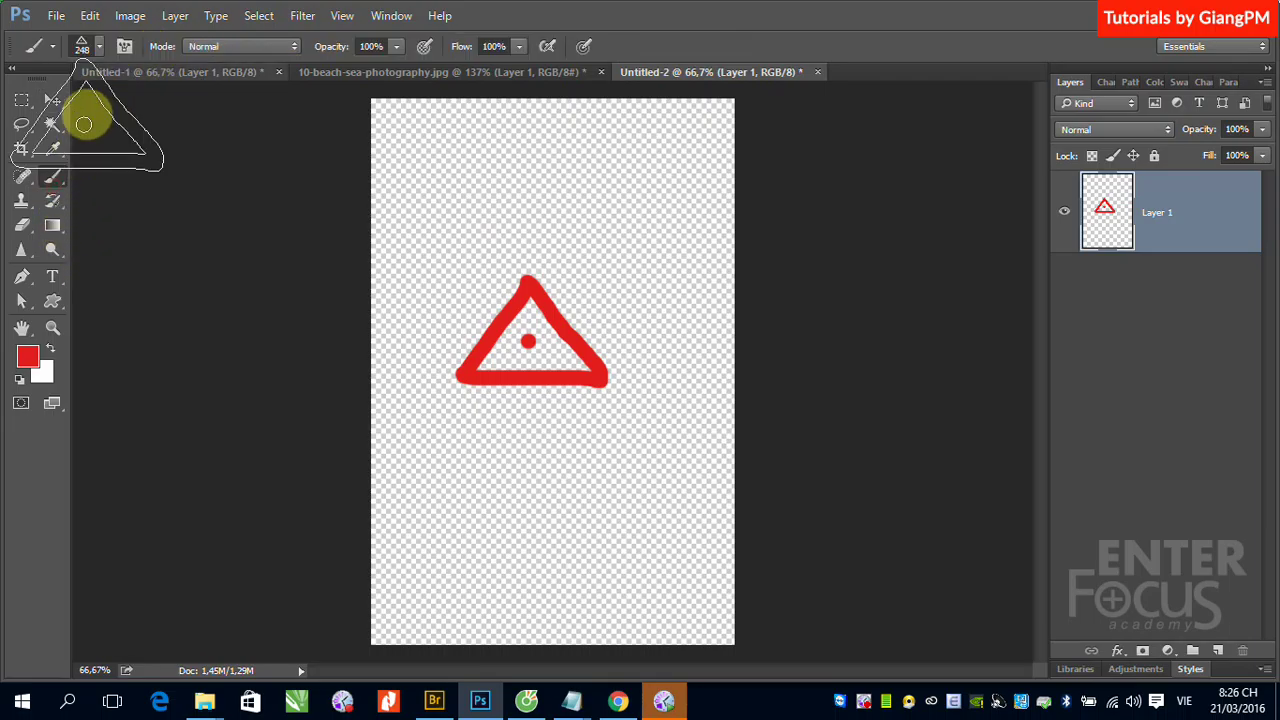
left_click(99, 46)
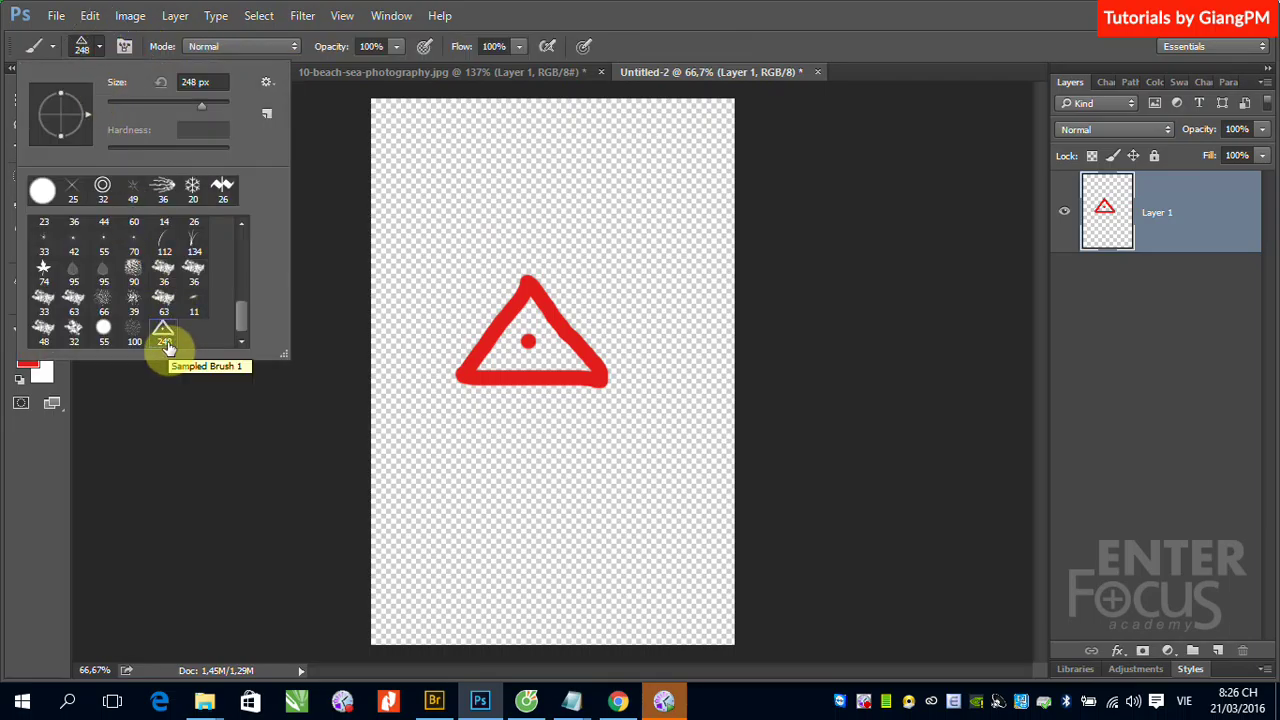
left_click(463, 208)
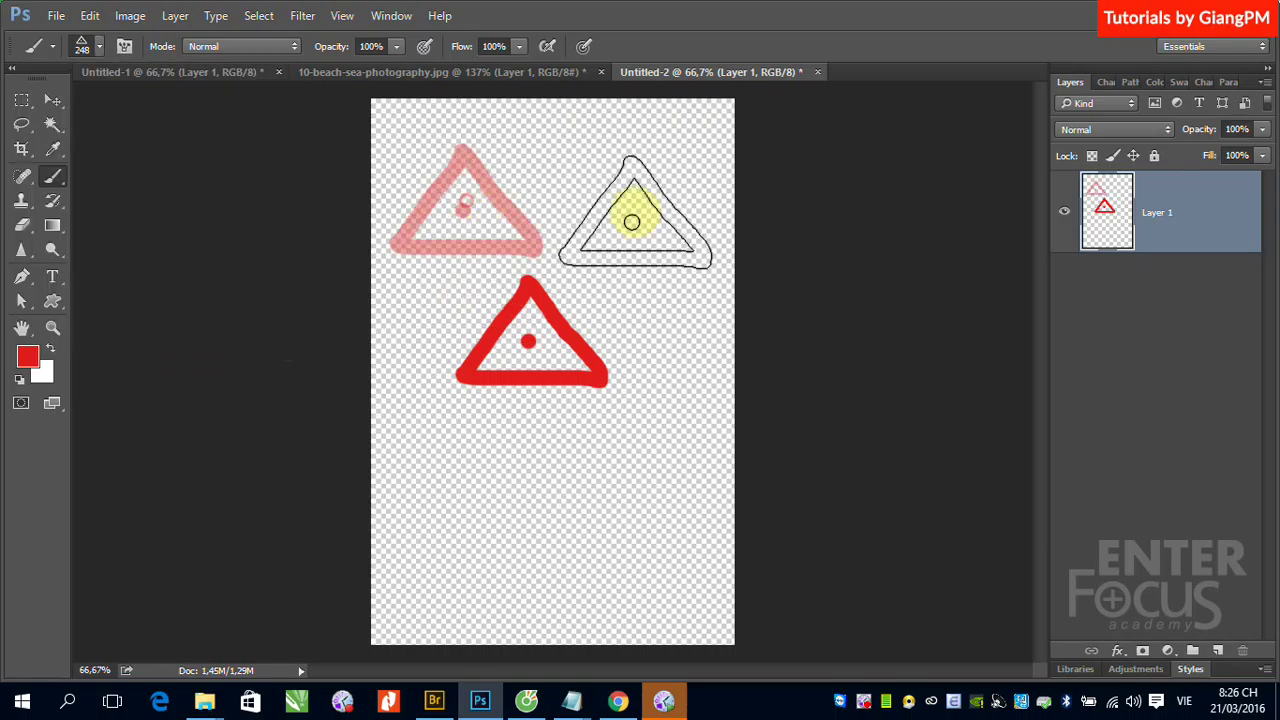
Step: Stamp pale-red triangles above, lower right and lower left of the original triangle
left_click(633, 208)
left_click(607, 487)
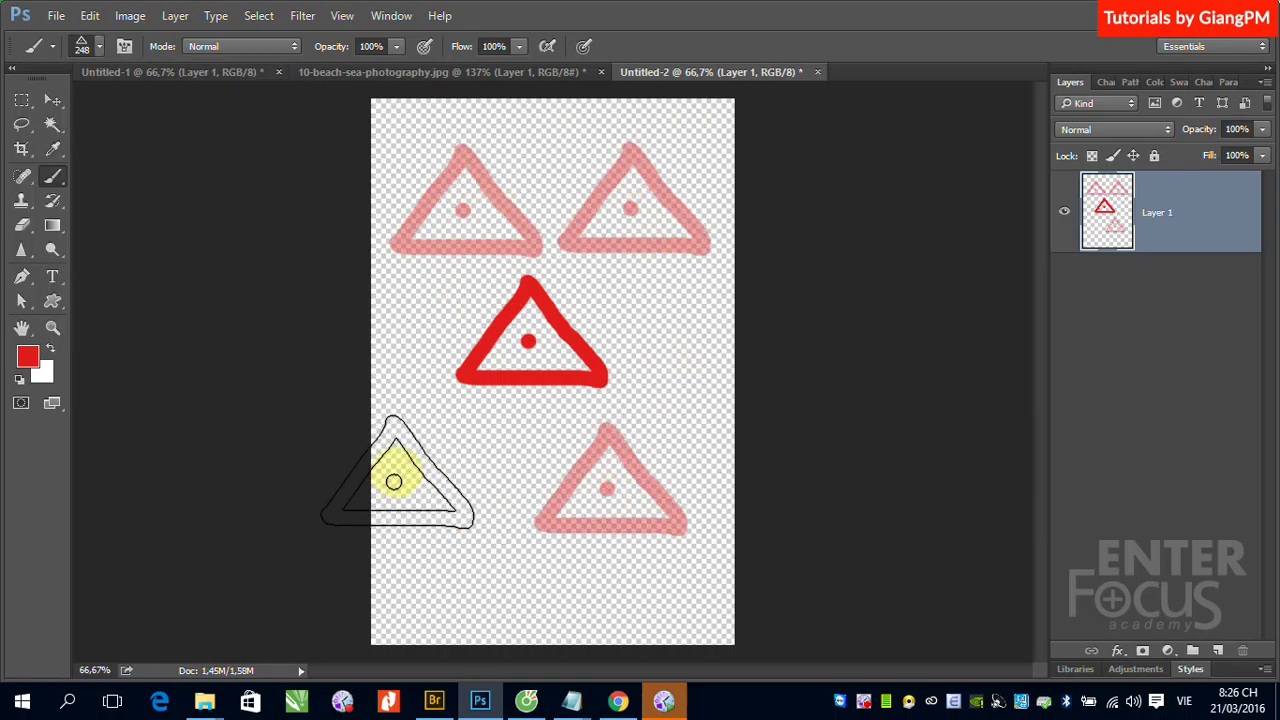
left_click(466, 457)
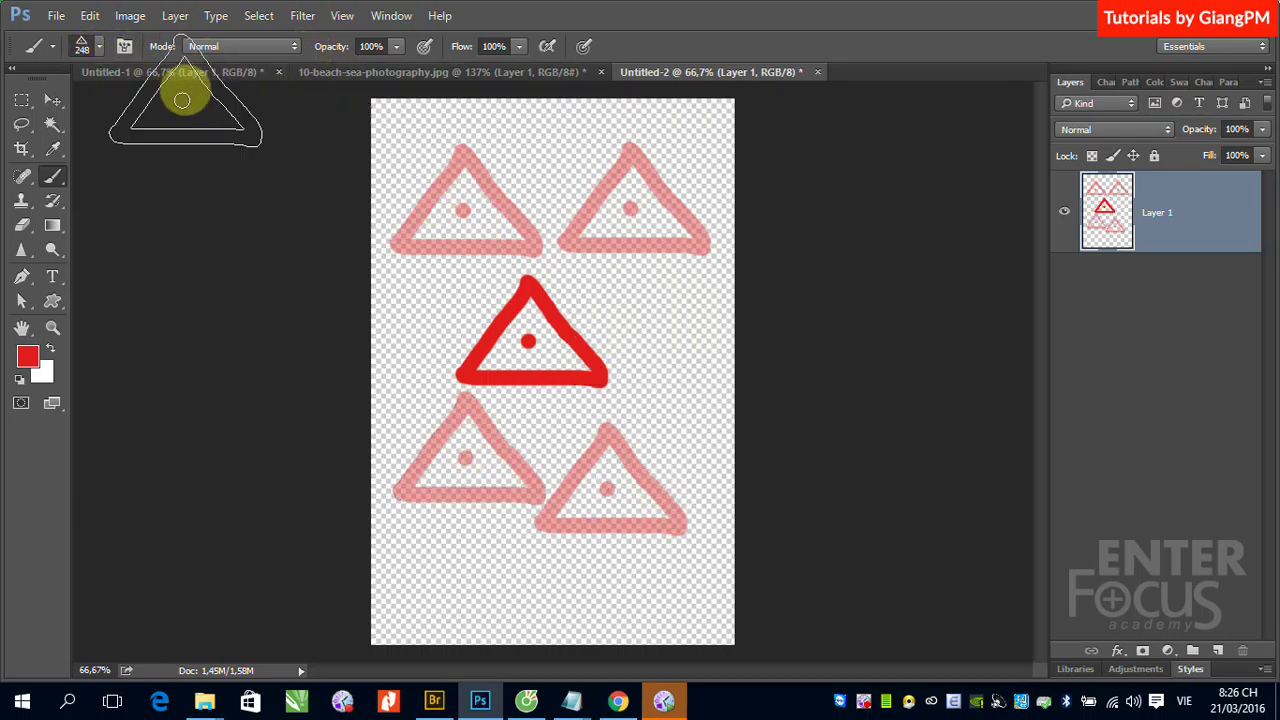
left_click(100, 47)
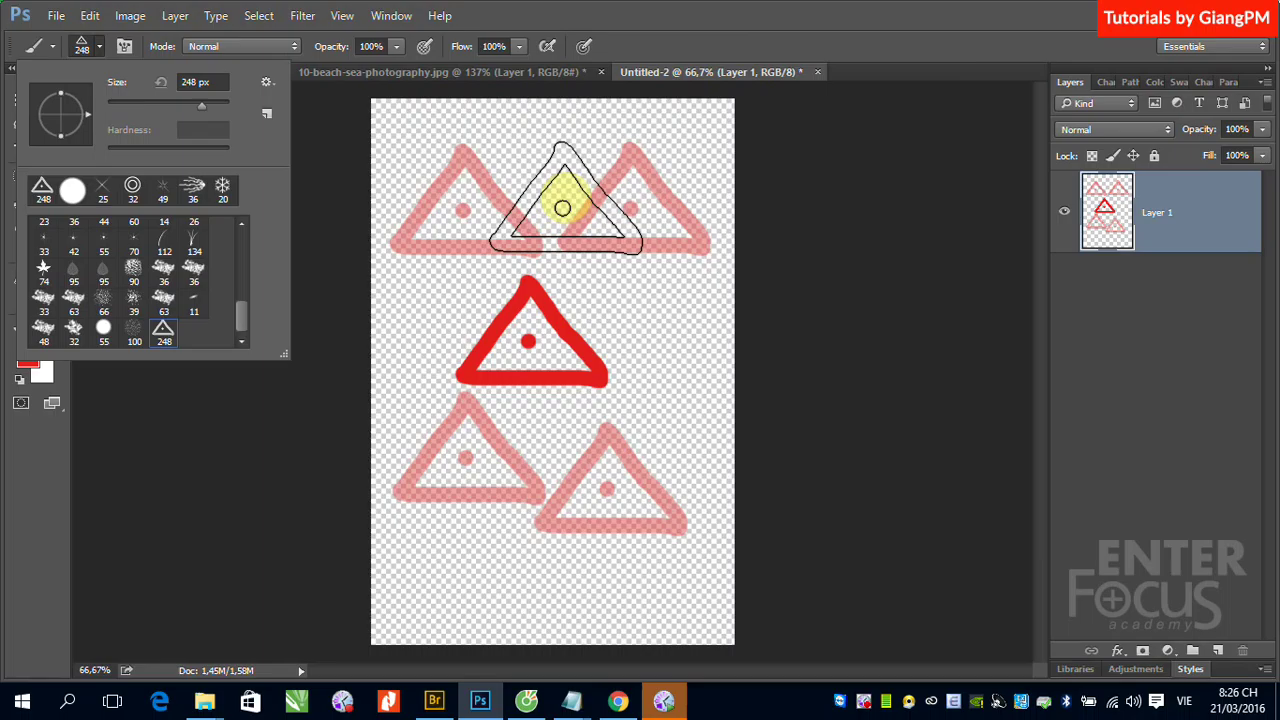
left_click(752, 22)
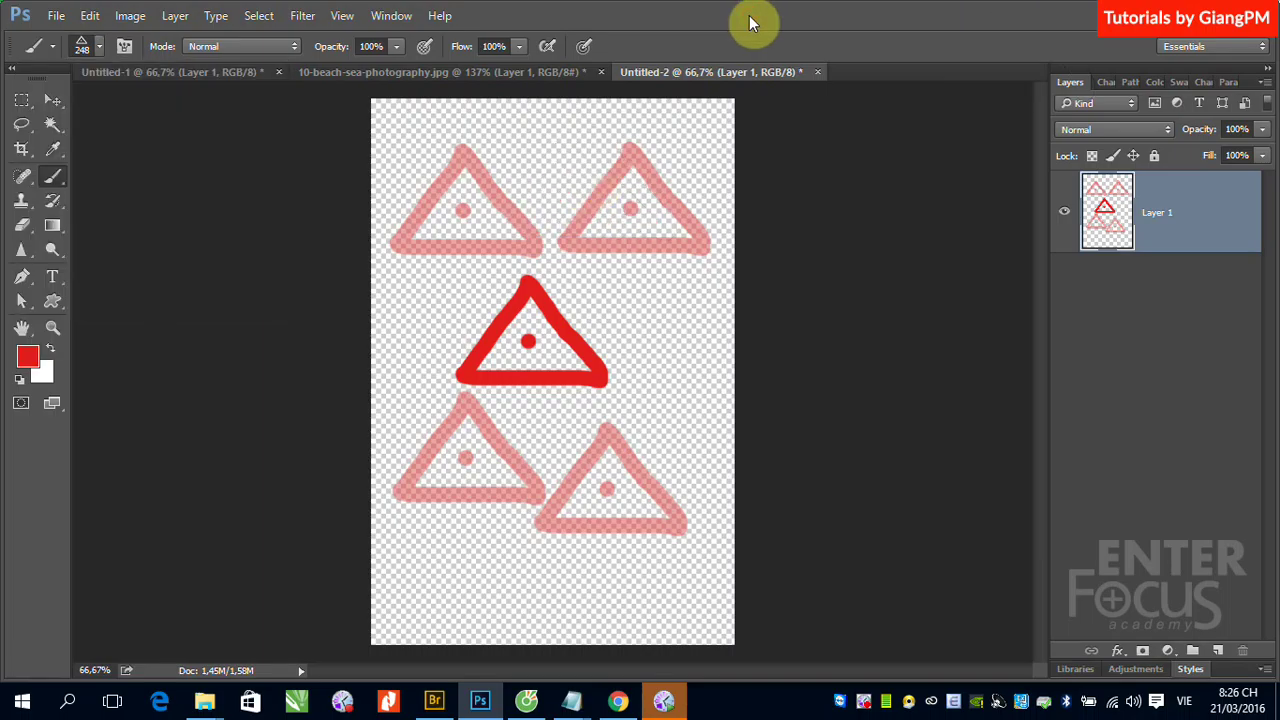